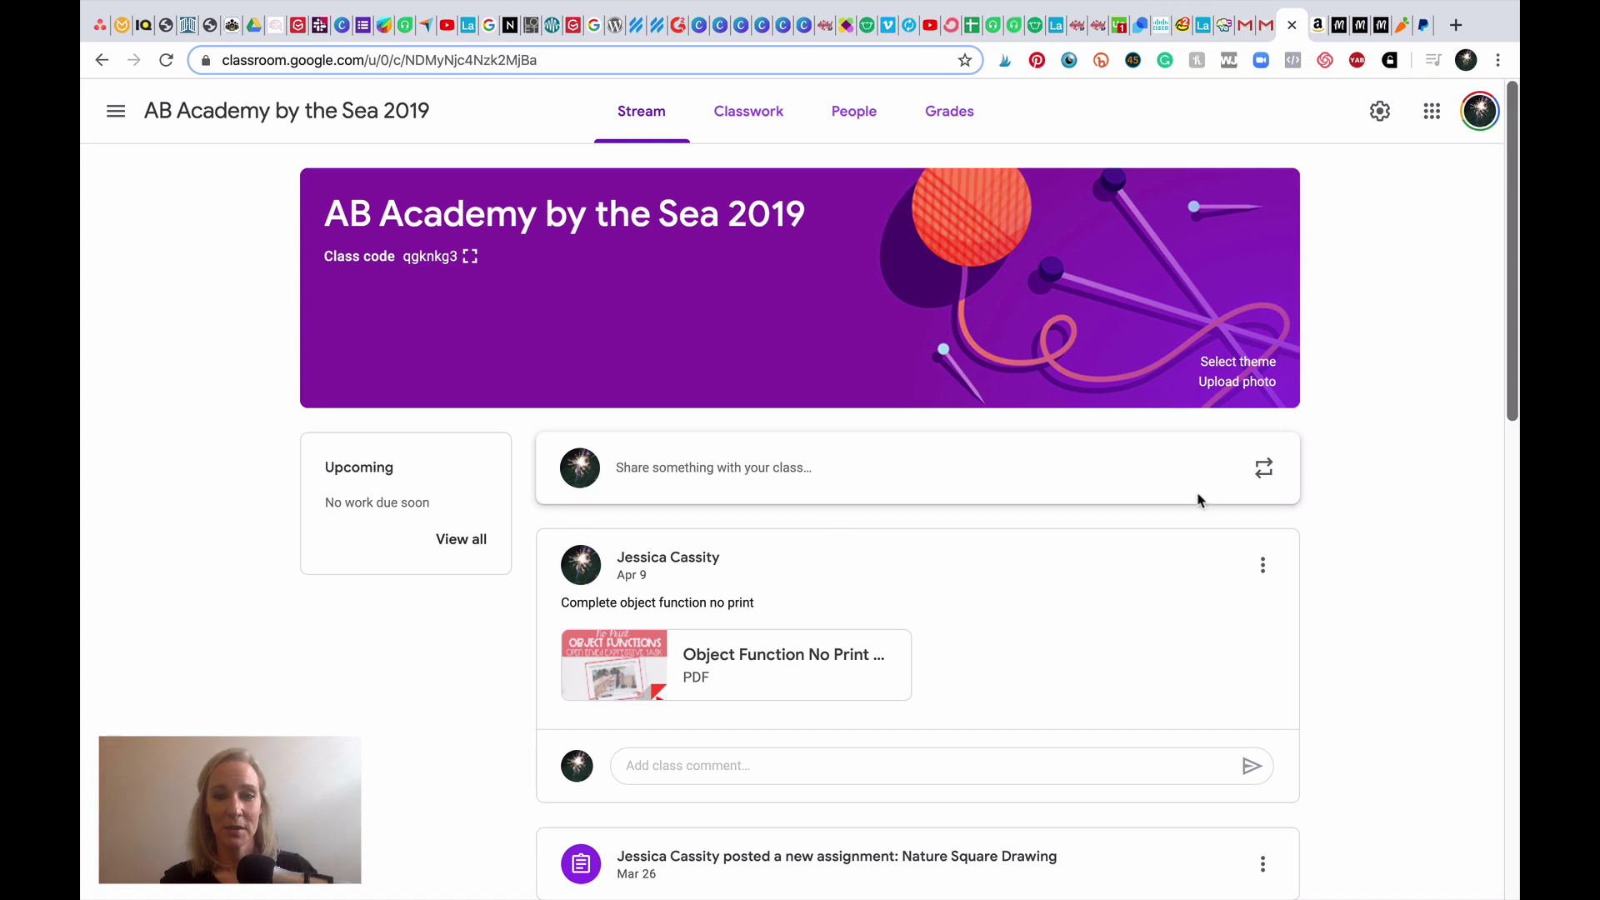
- Start a blank stream announcement for all students, leaving the attachment options unused
left_click(758, 117)
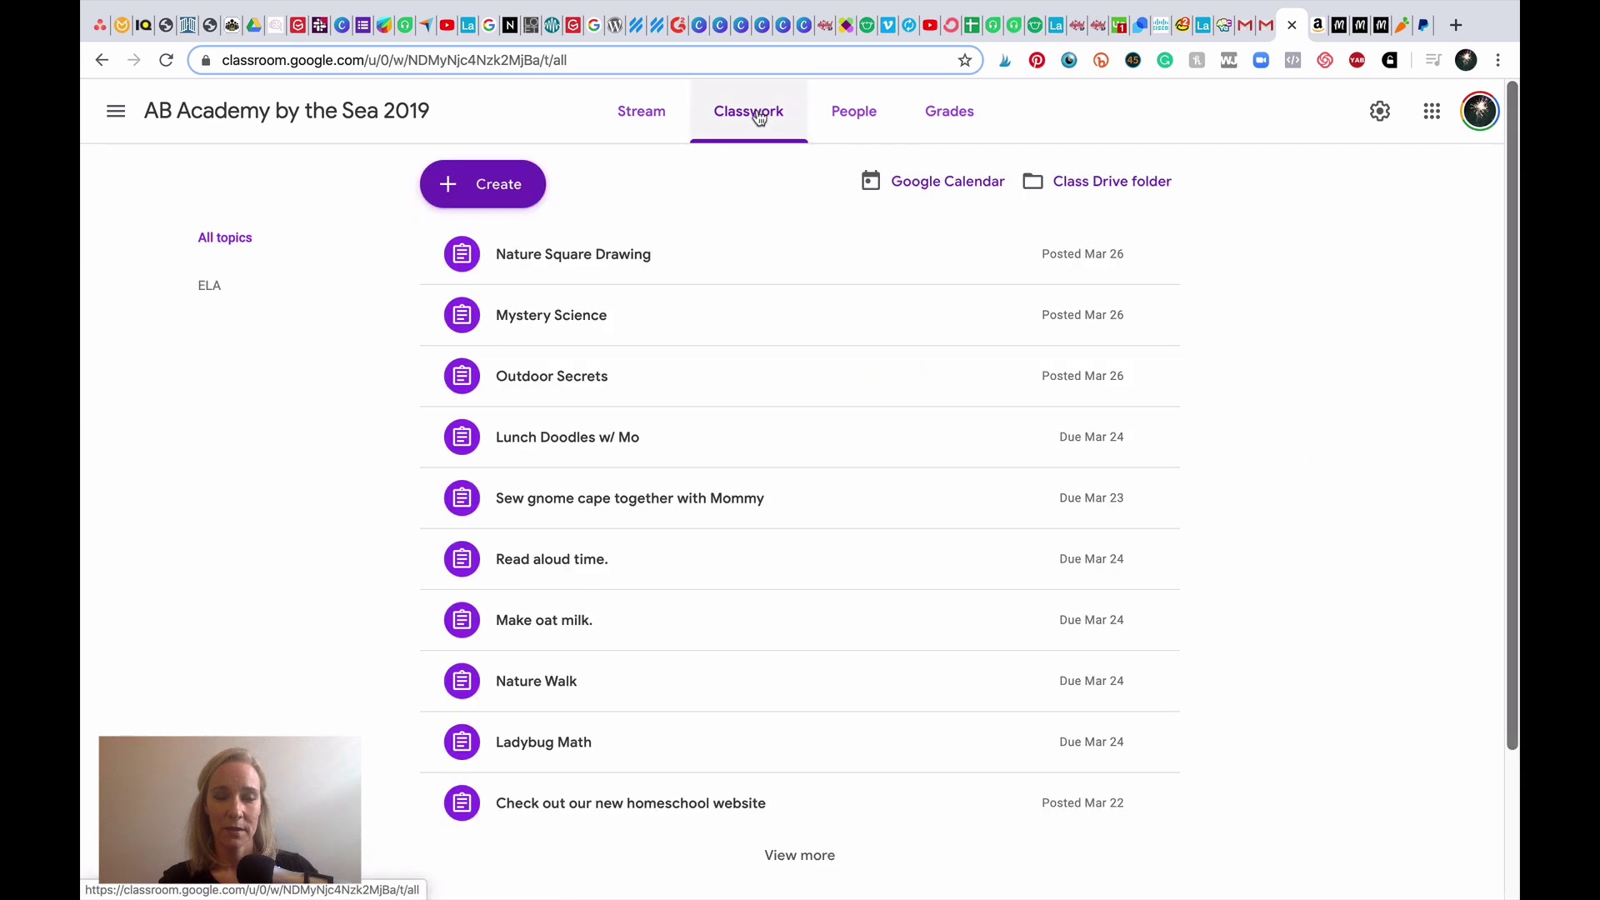
left_click(638, 127)
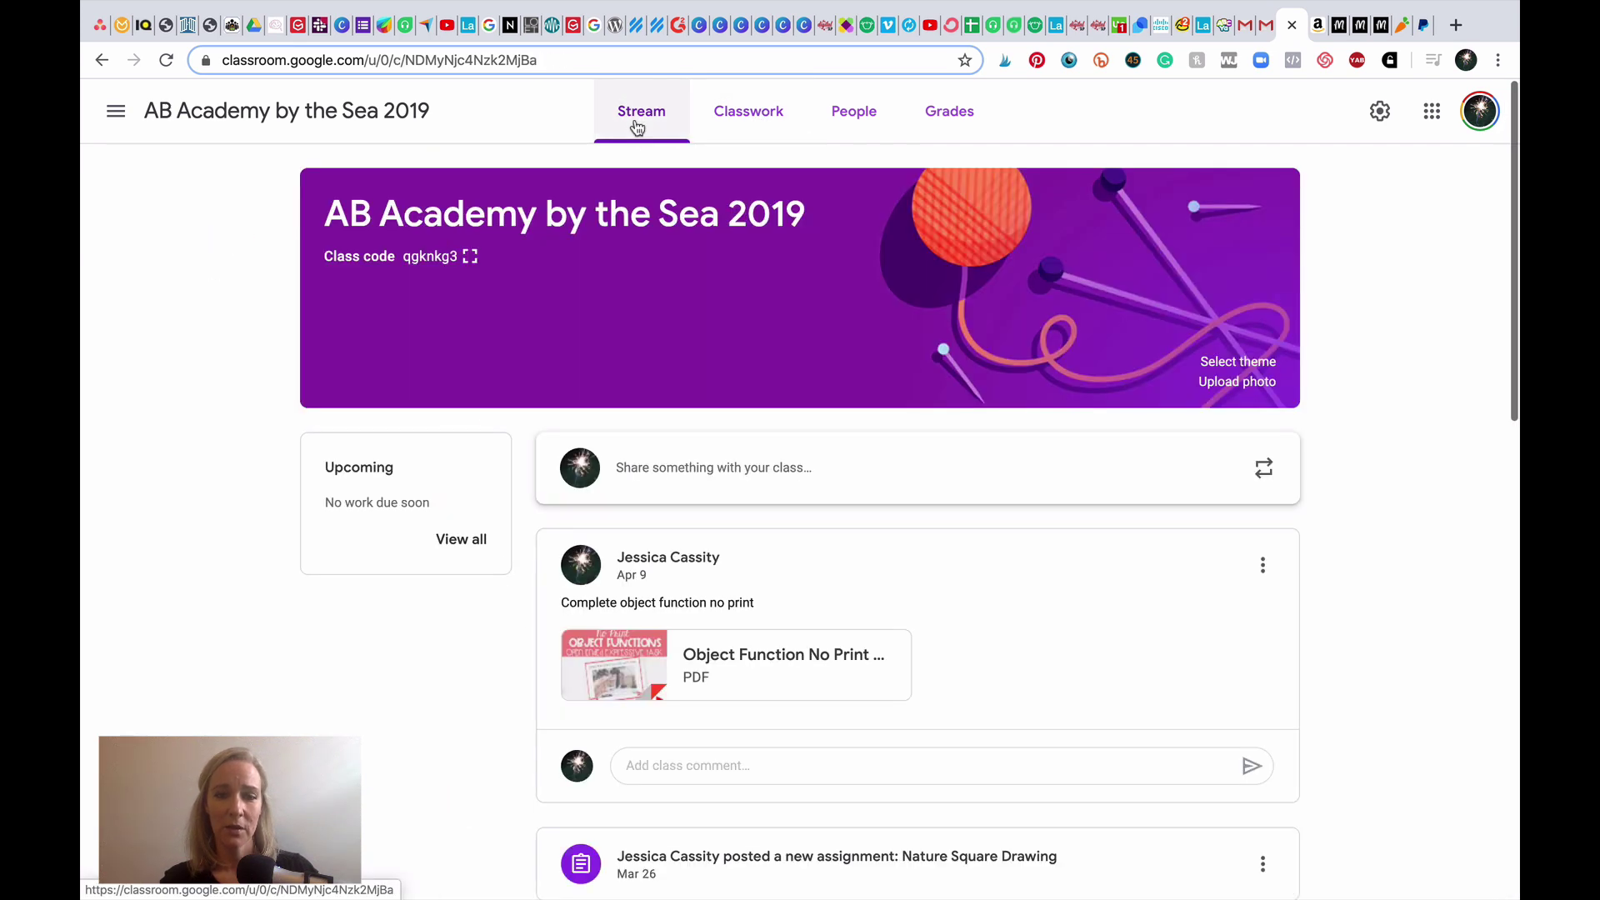
left_click(760, 468)
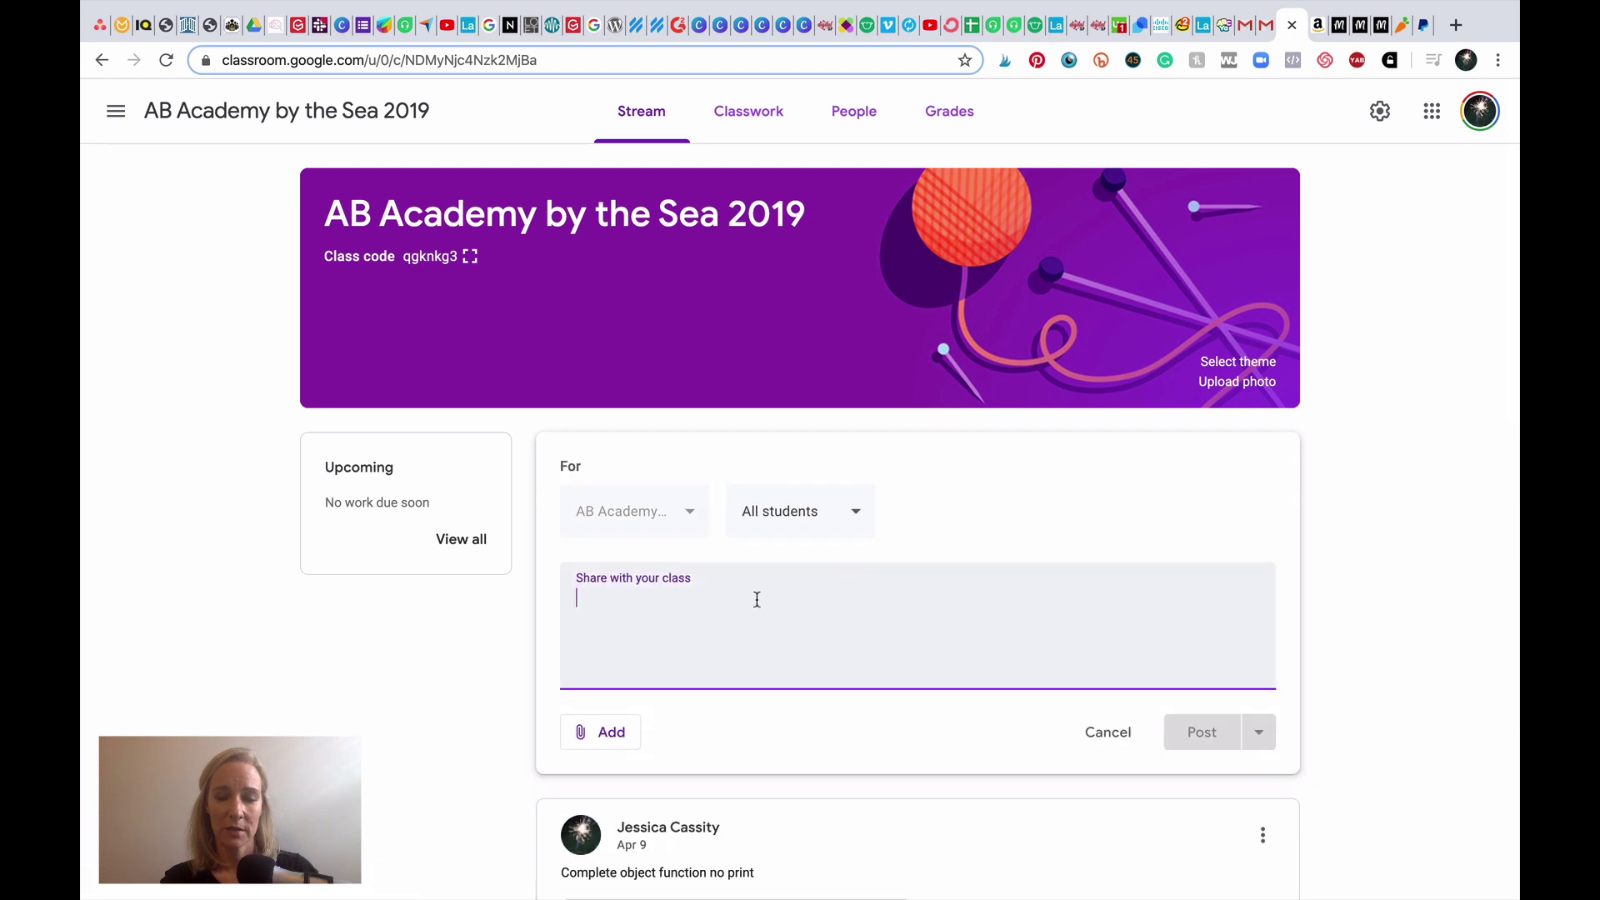
left_click(851, 514)
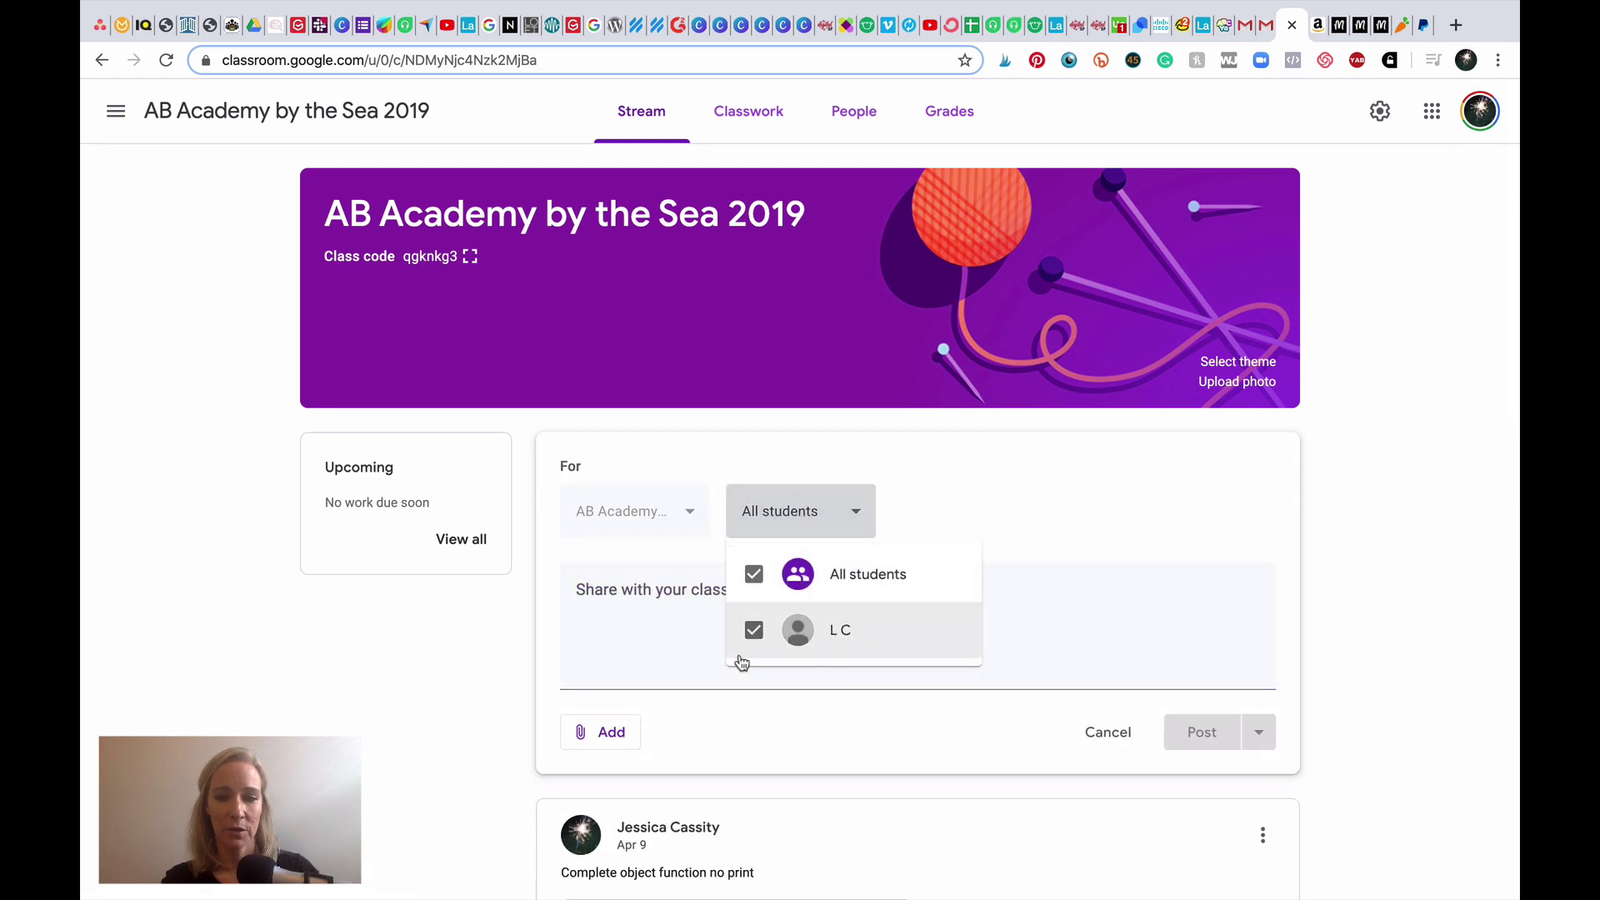
left_click(954, 516)
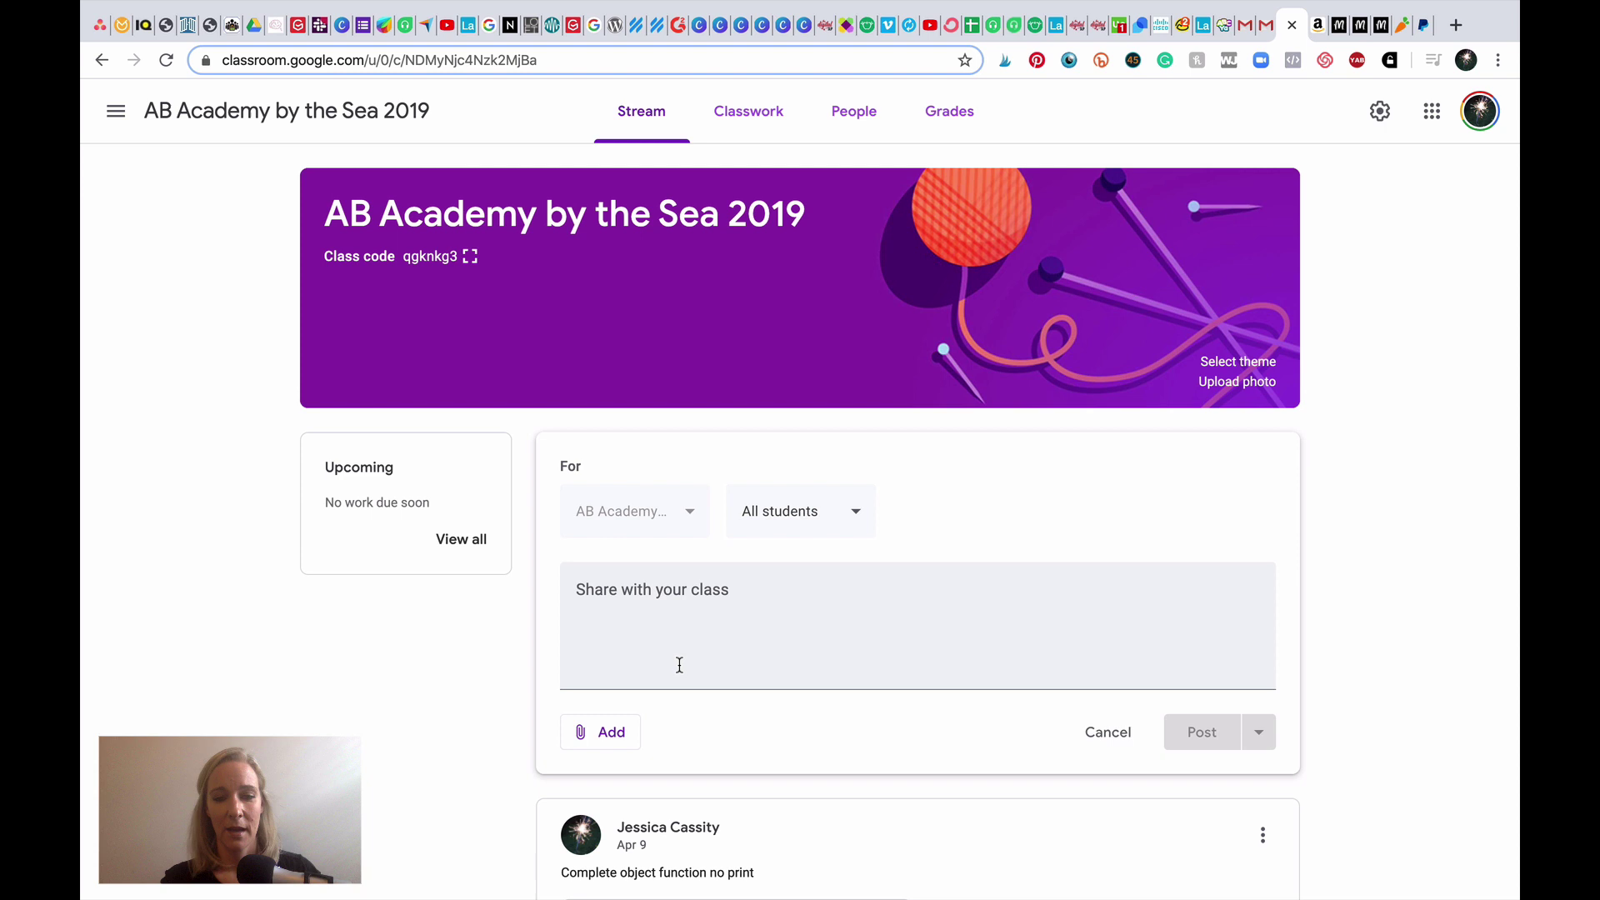
left_click(579, 733)
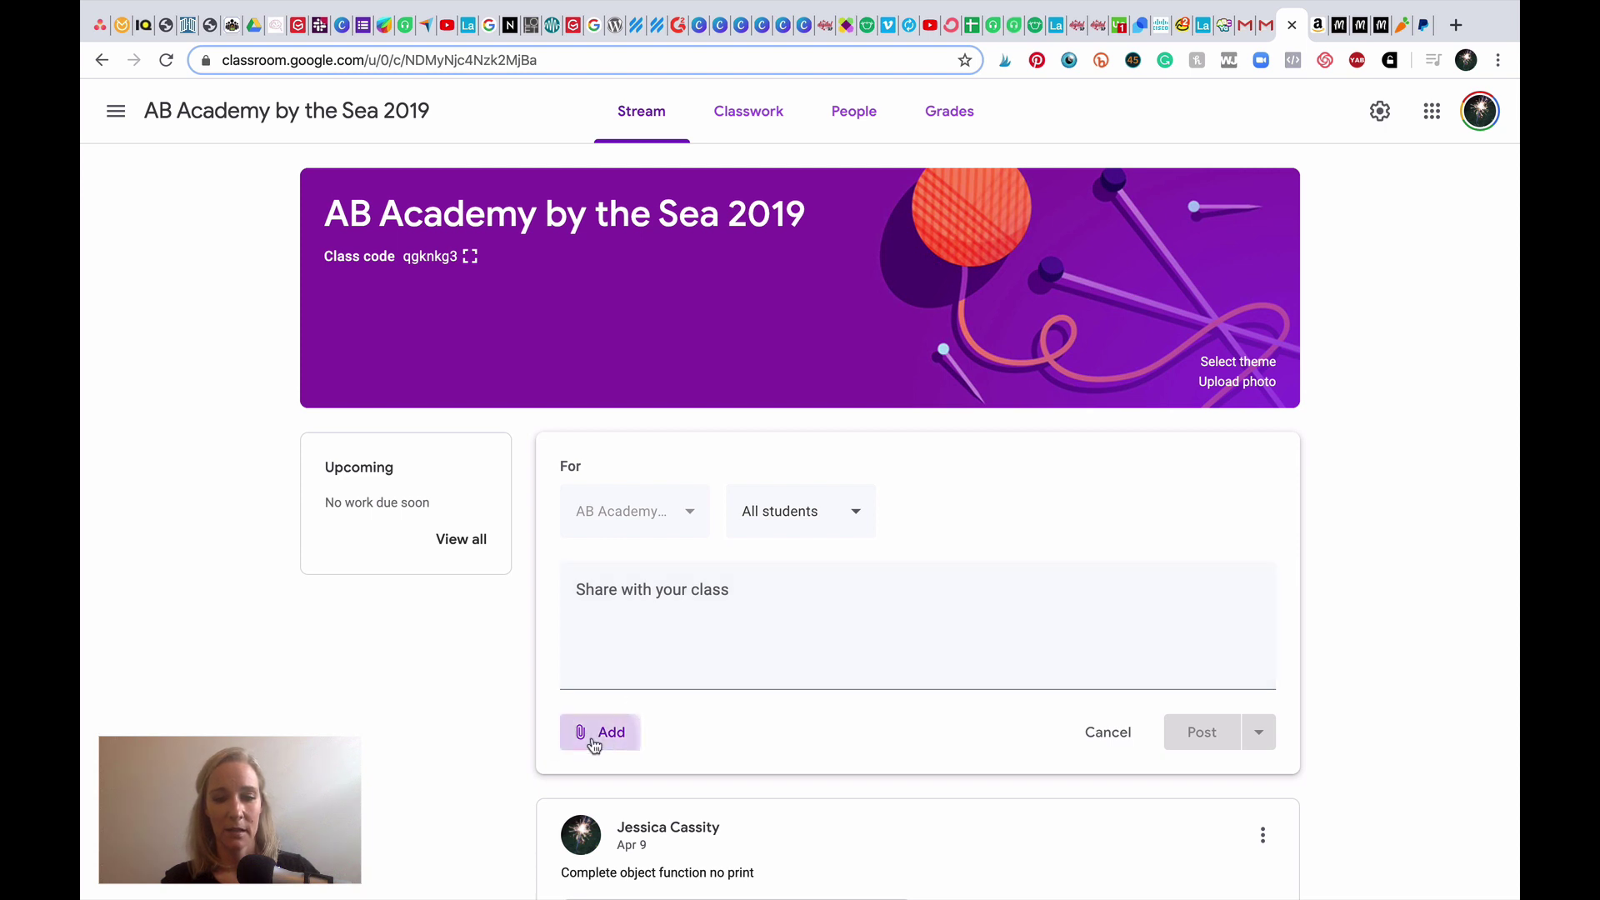
scroll(589, 754, "down", 3)
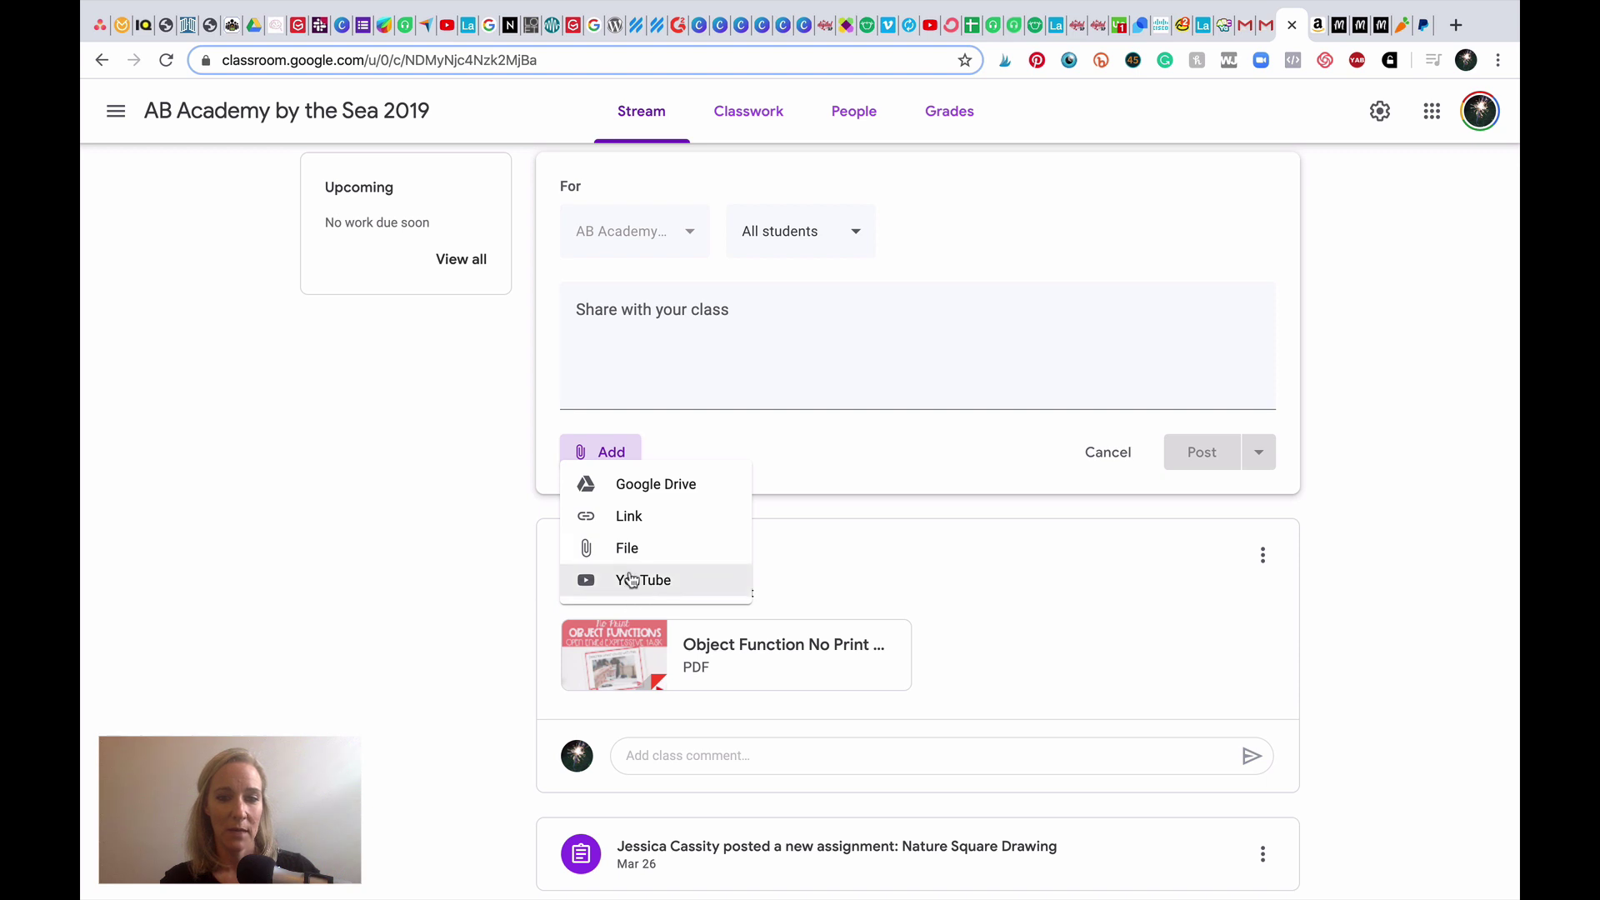
left_click(1431, 377)
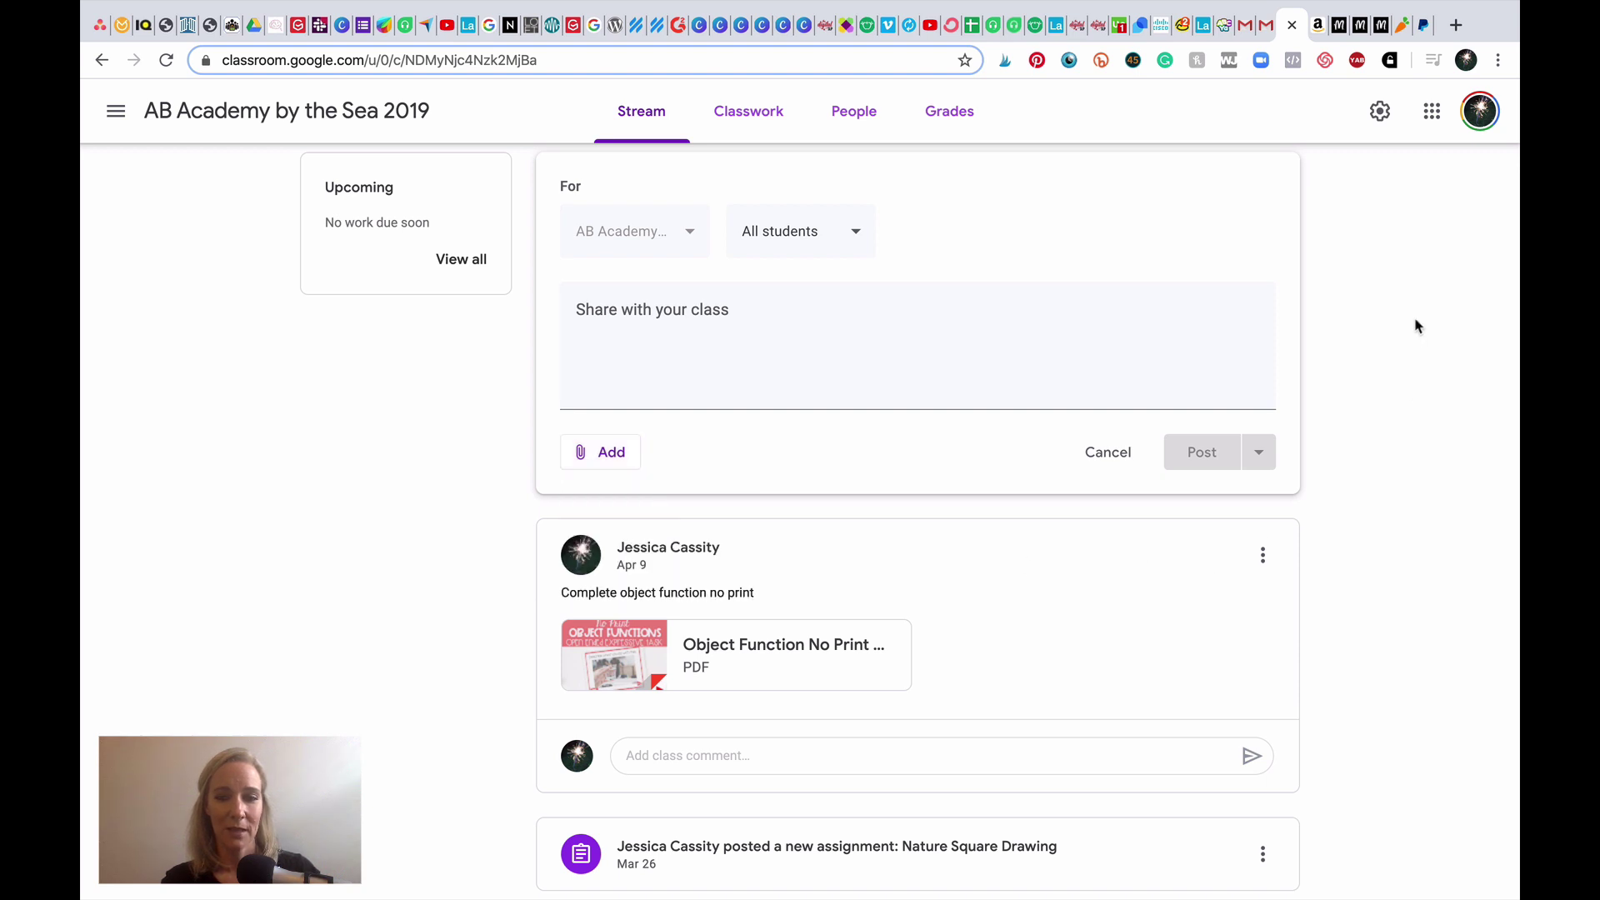
- Create a new assignment and type 'Complete section 1 in spring no print.'
scroll(1416, 326, "up", 5)
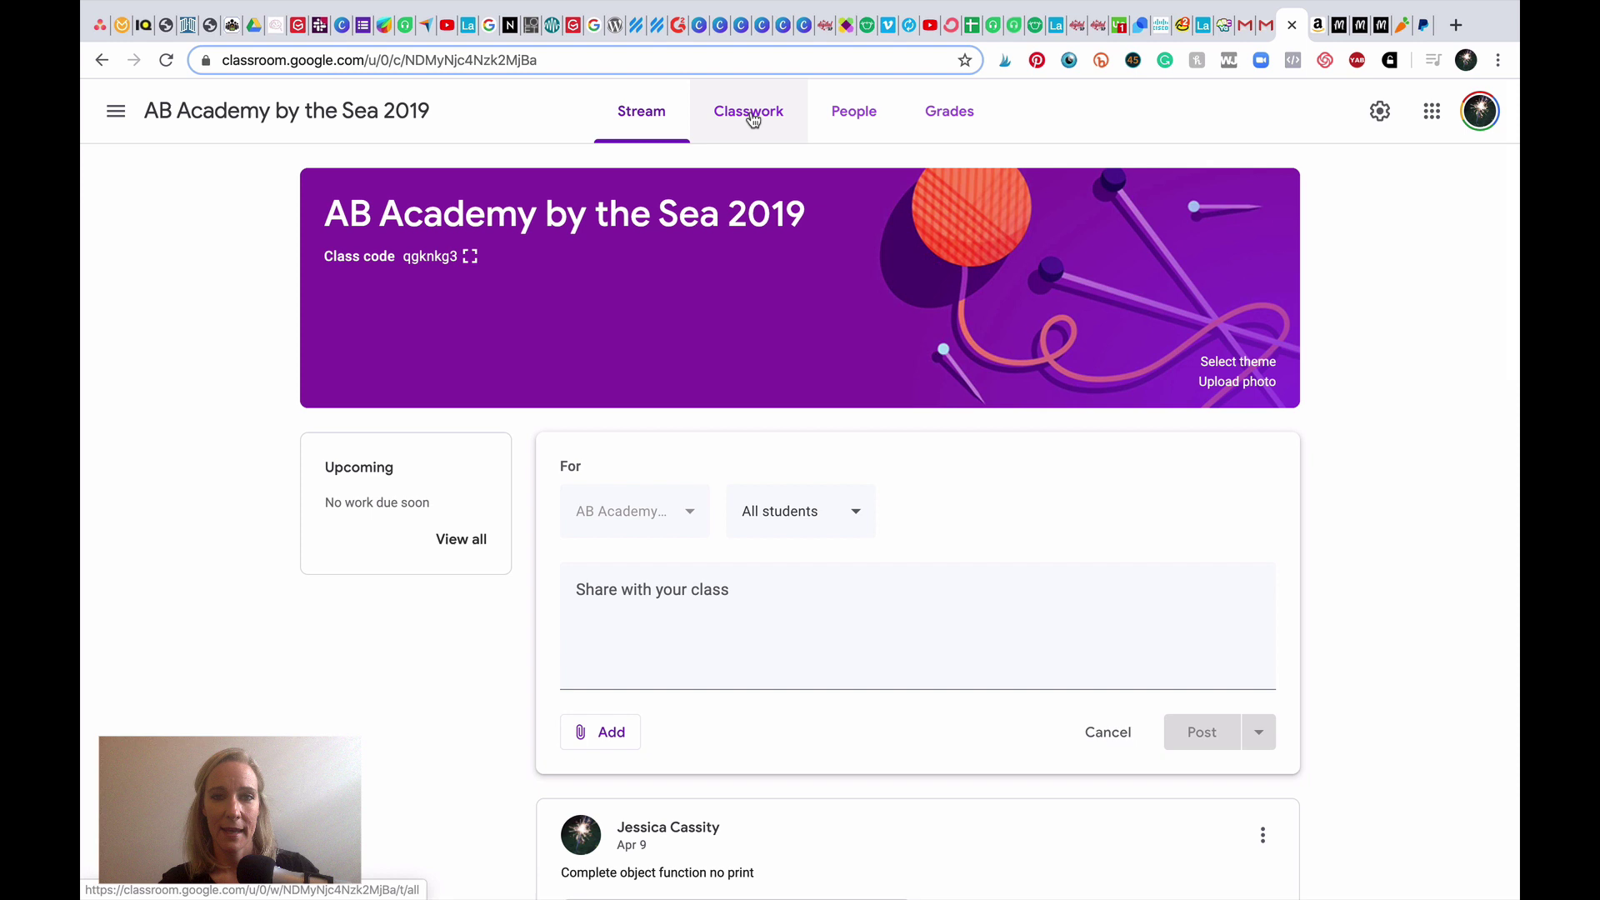
left_click(752, 121)
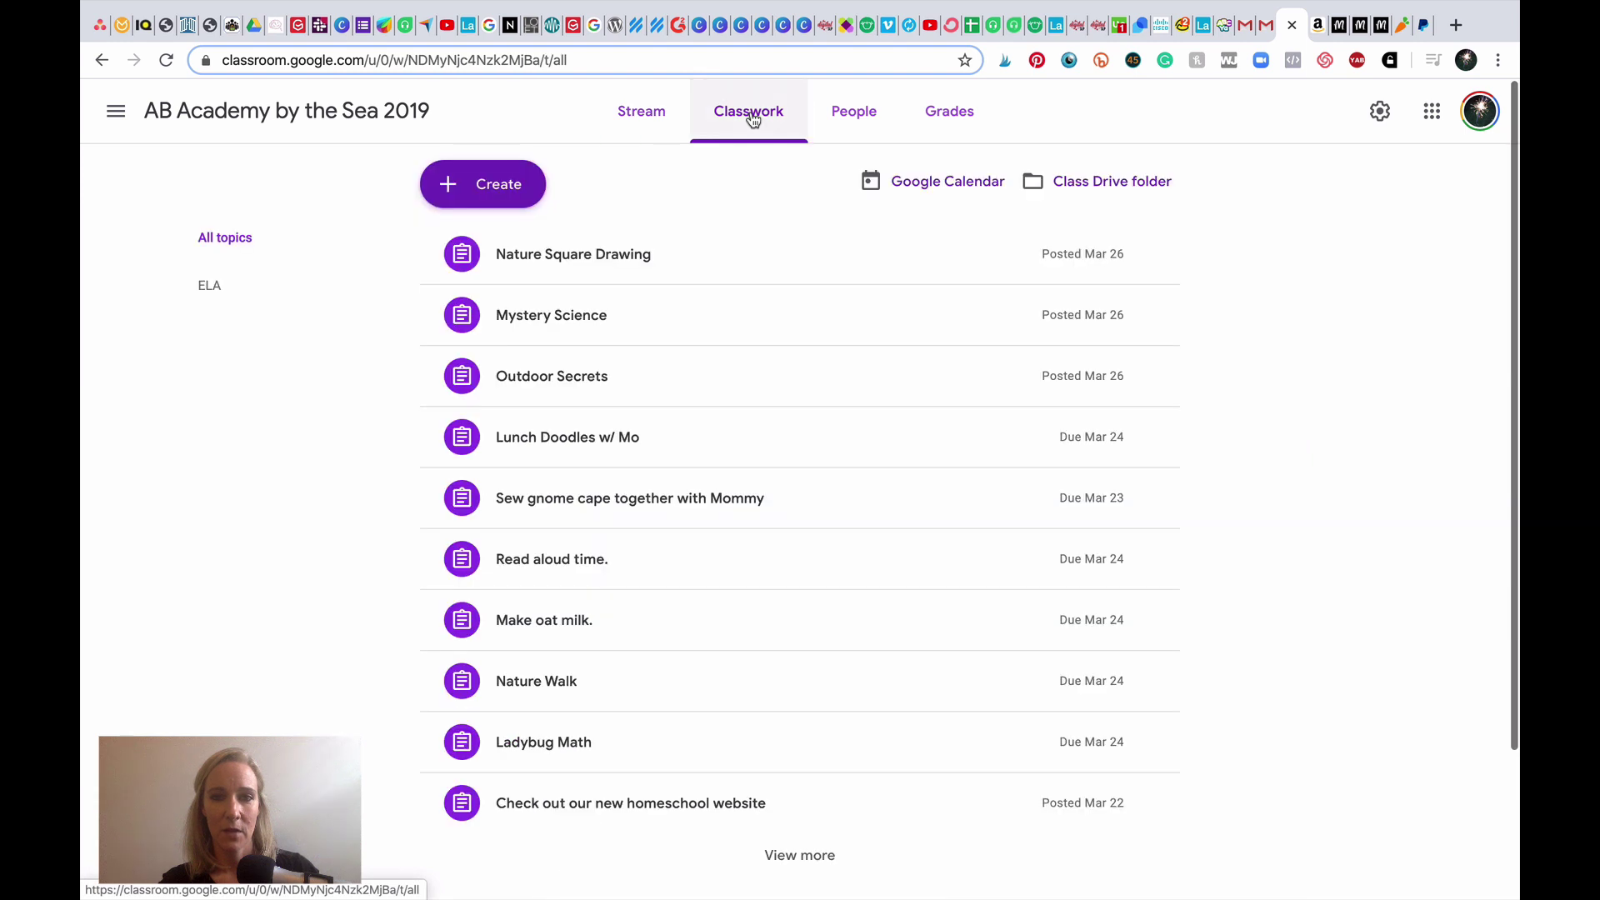
left_click(469, 184)
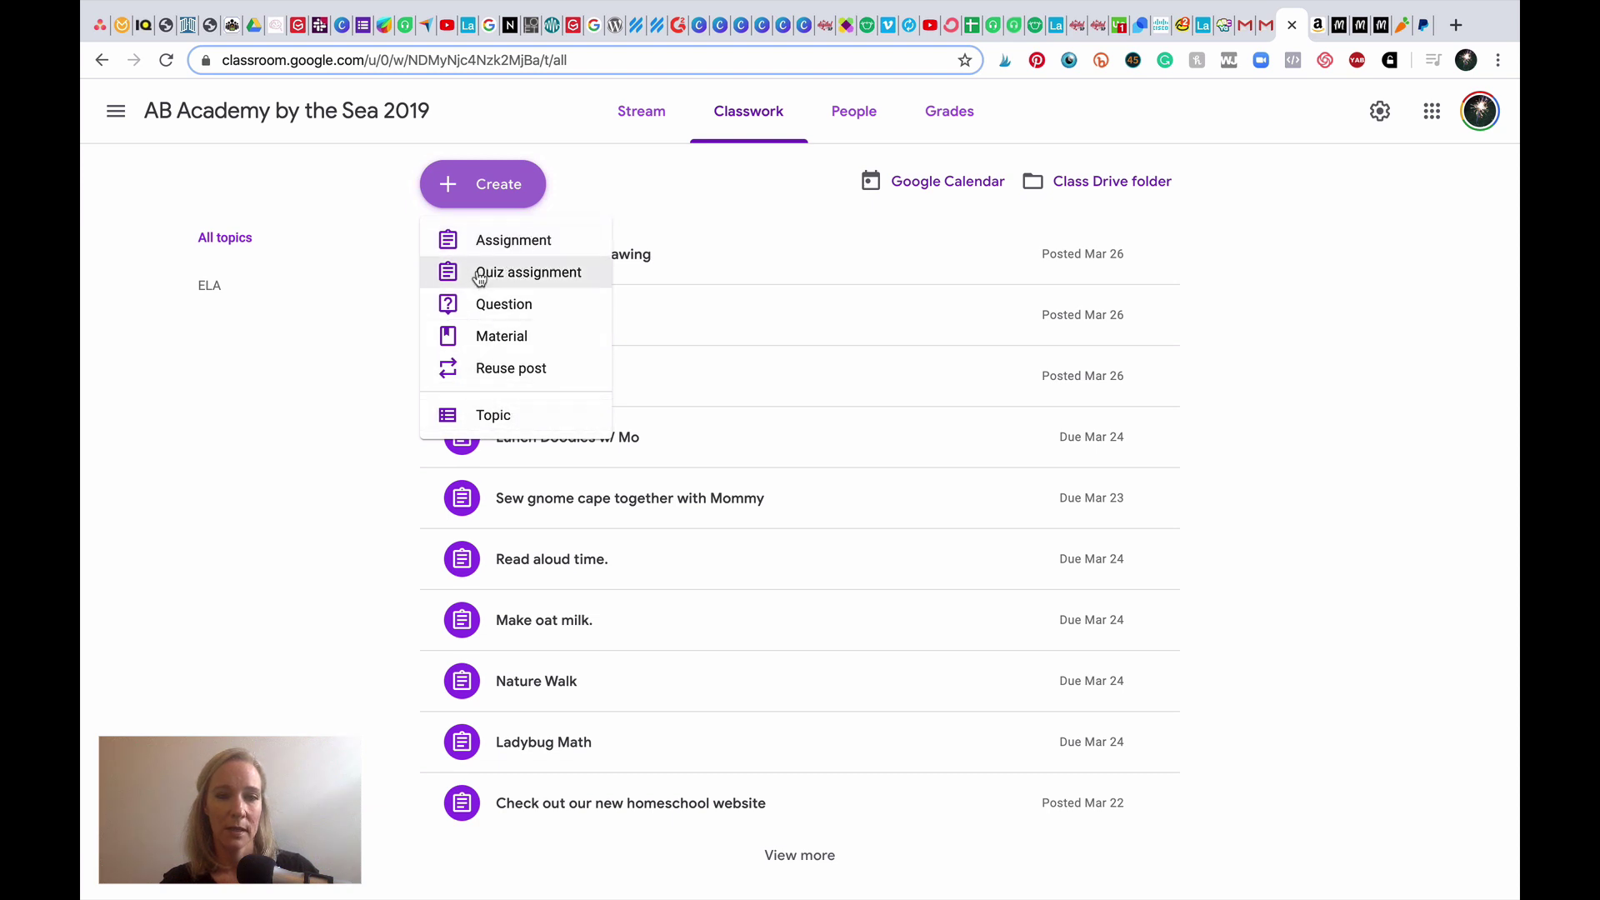
left_click(492, 244)
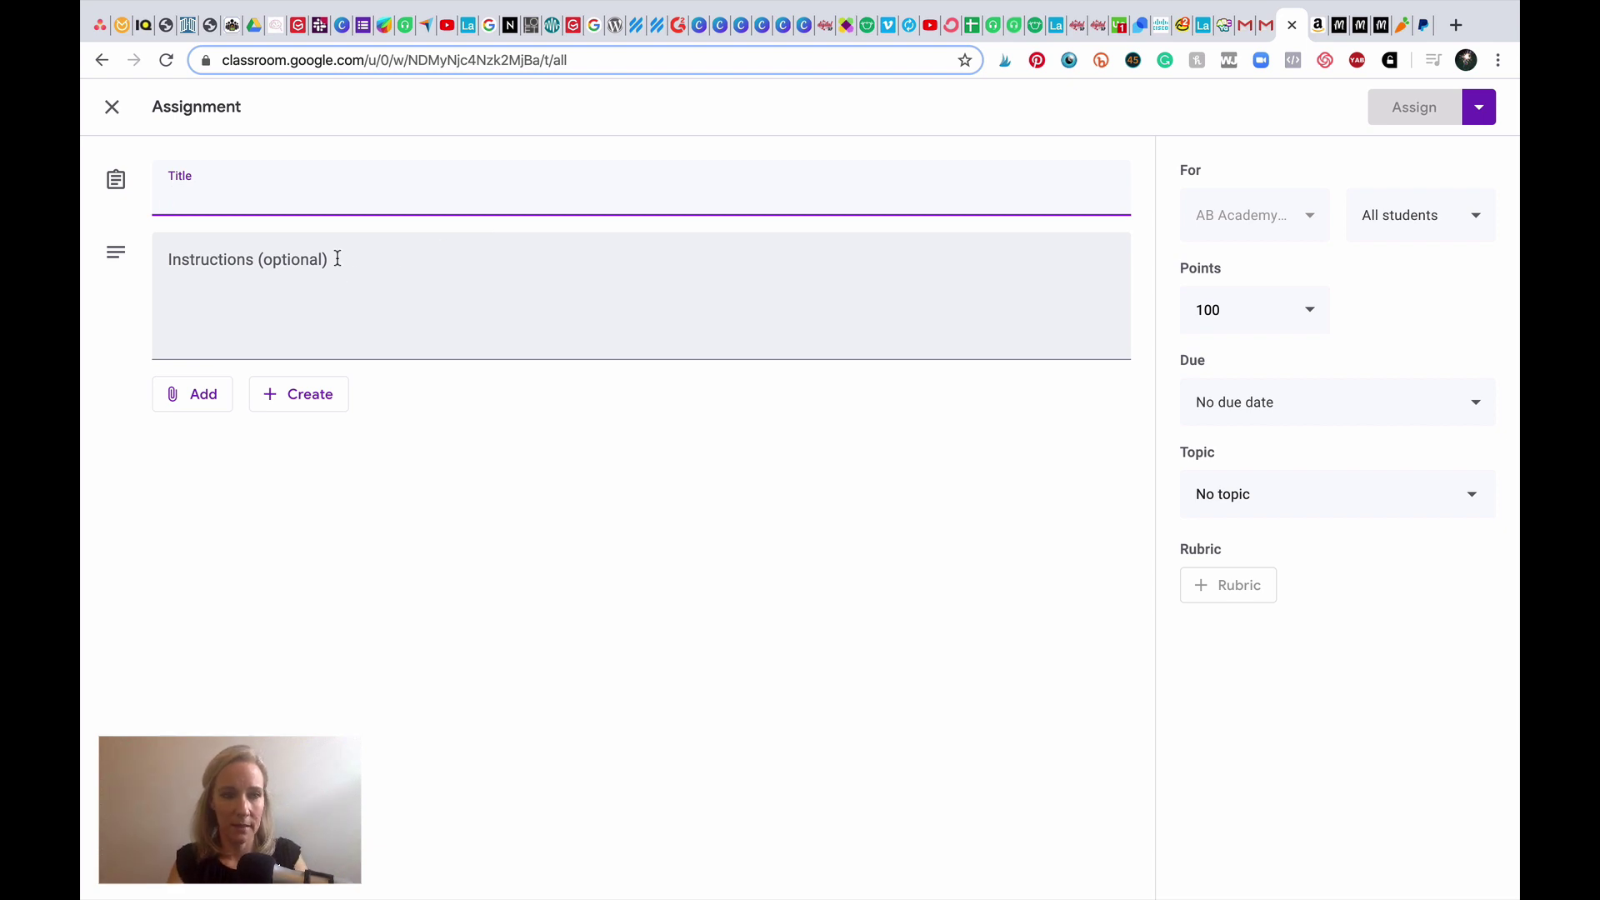
type("Complet")
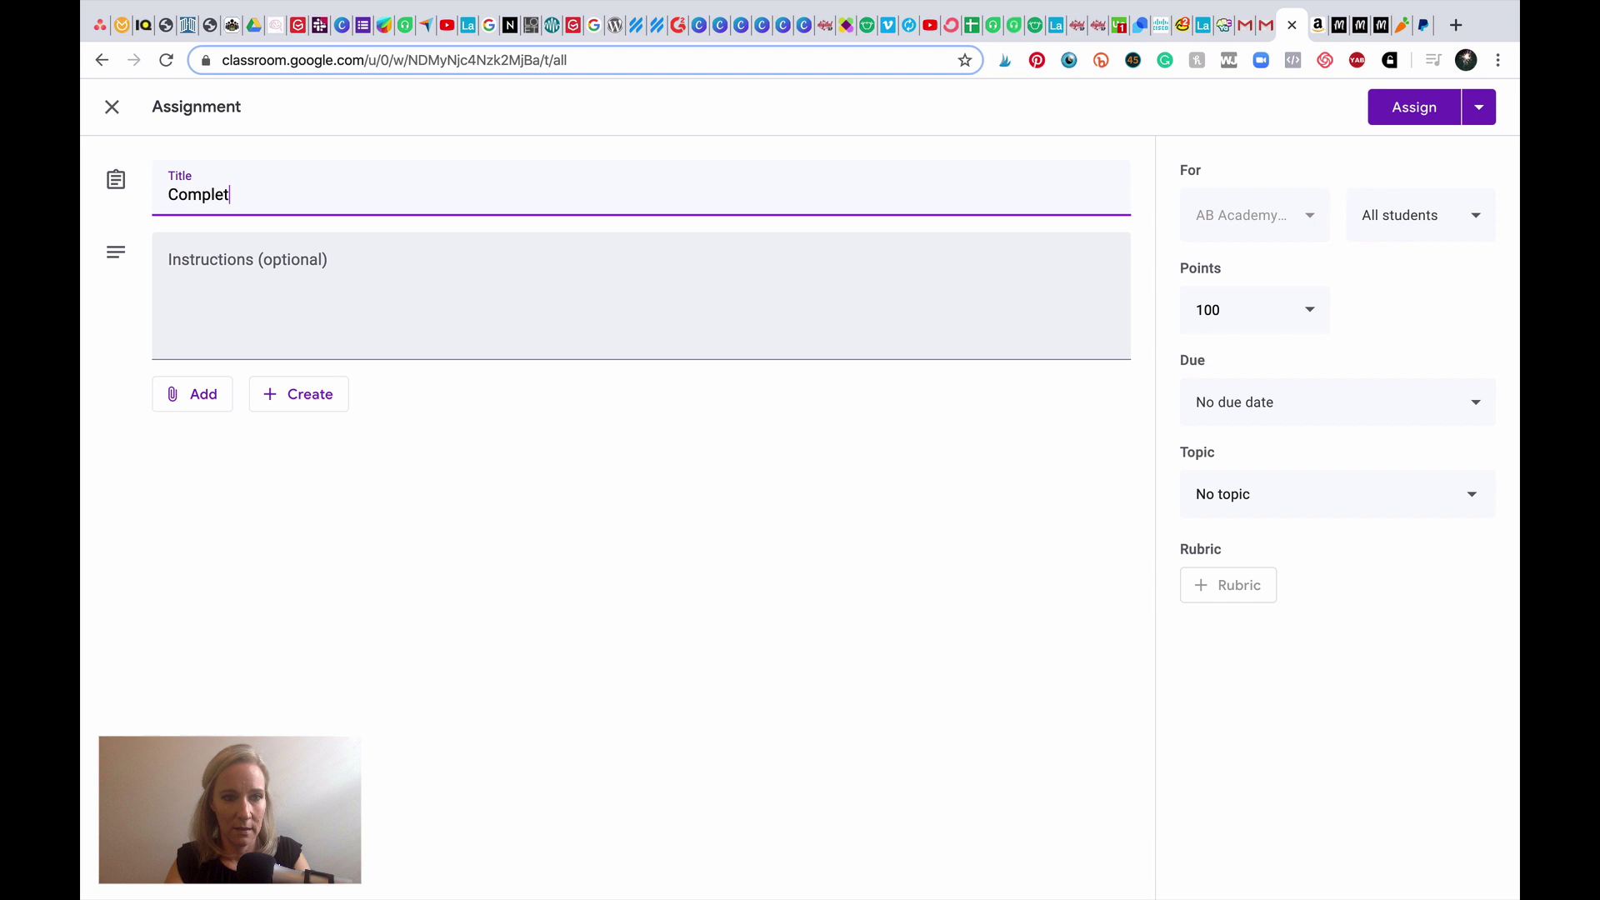
type("e section 1 ")
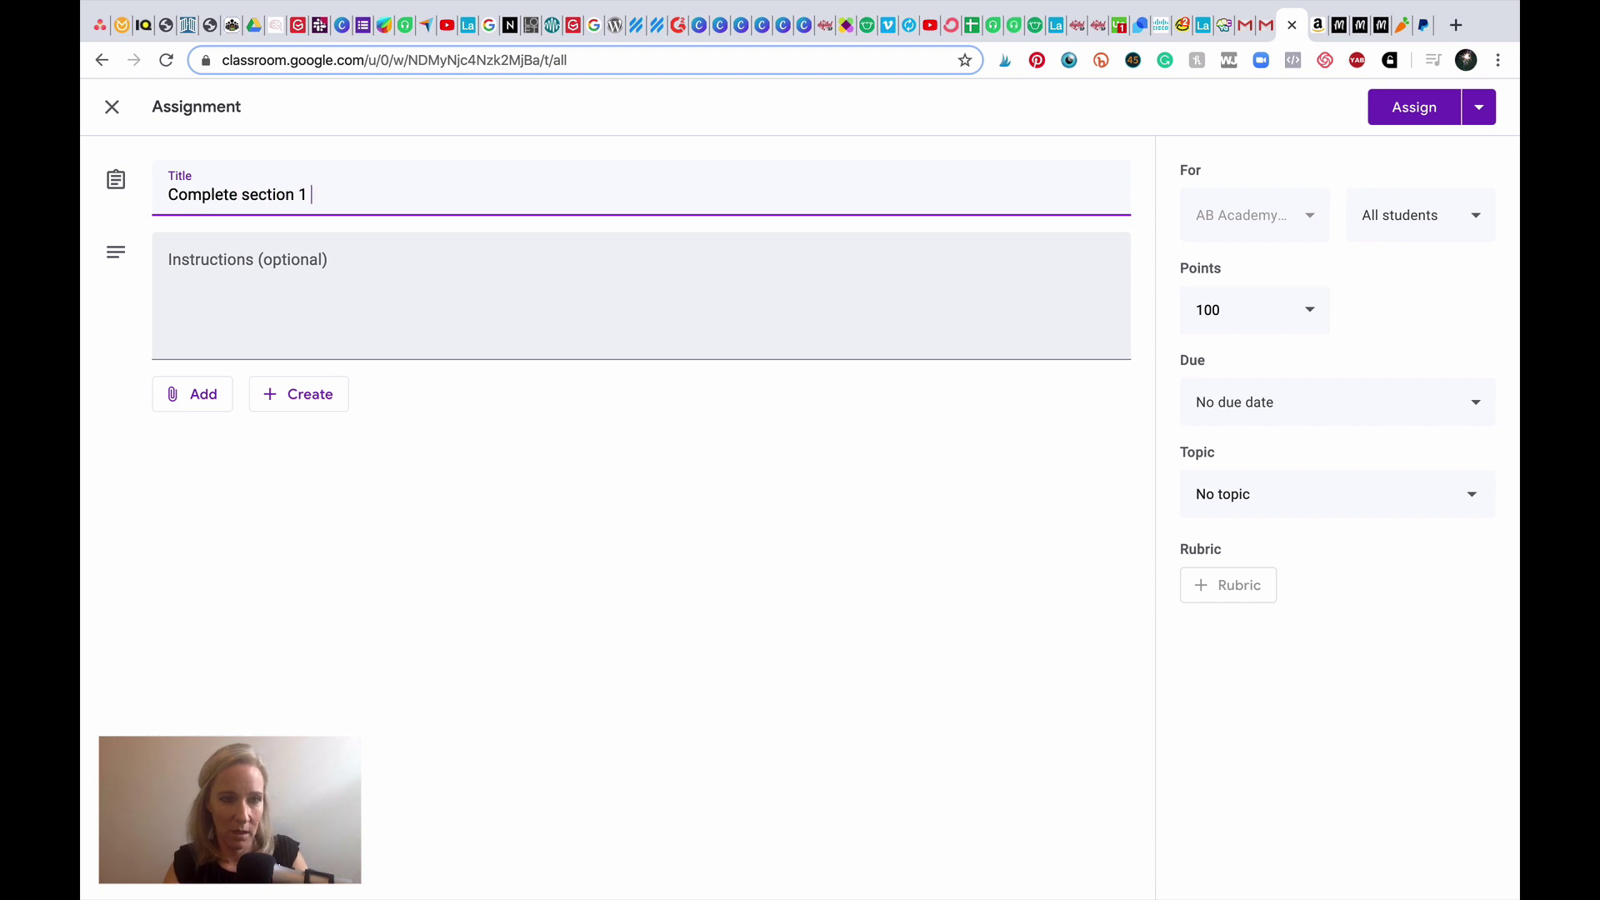
type("in sprin")
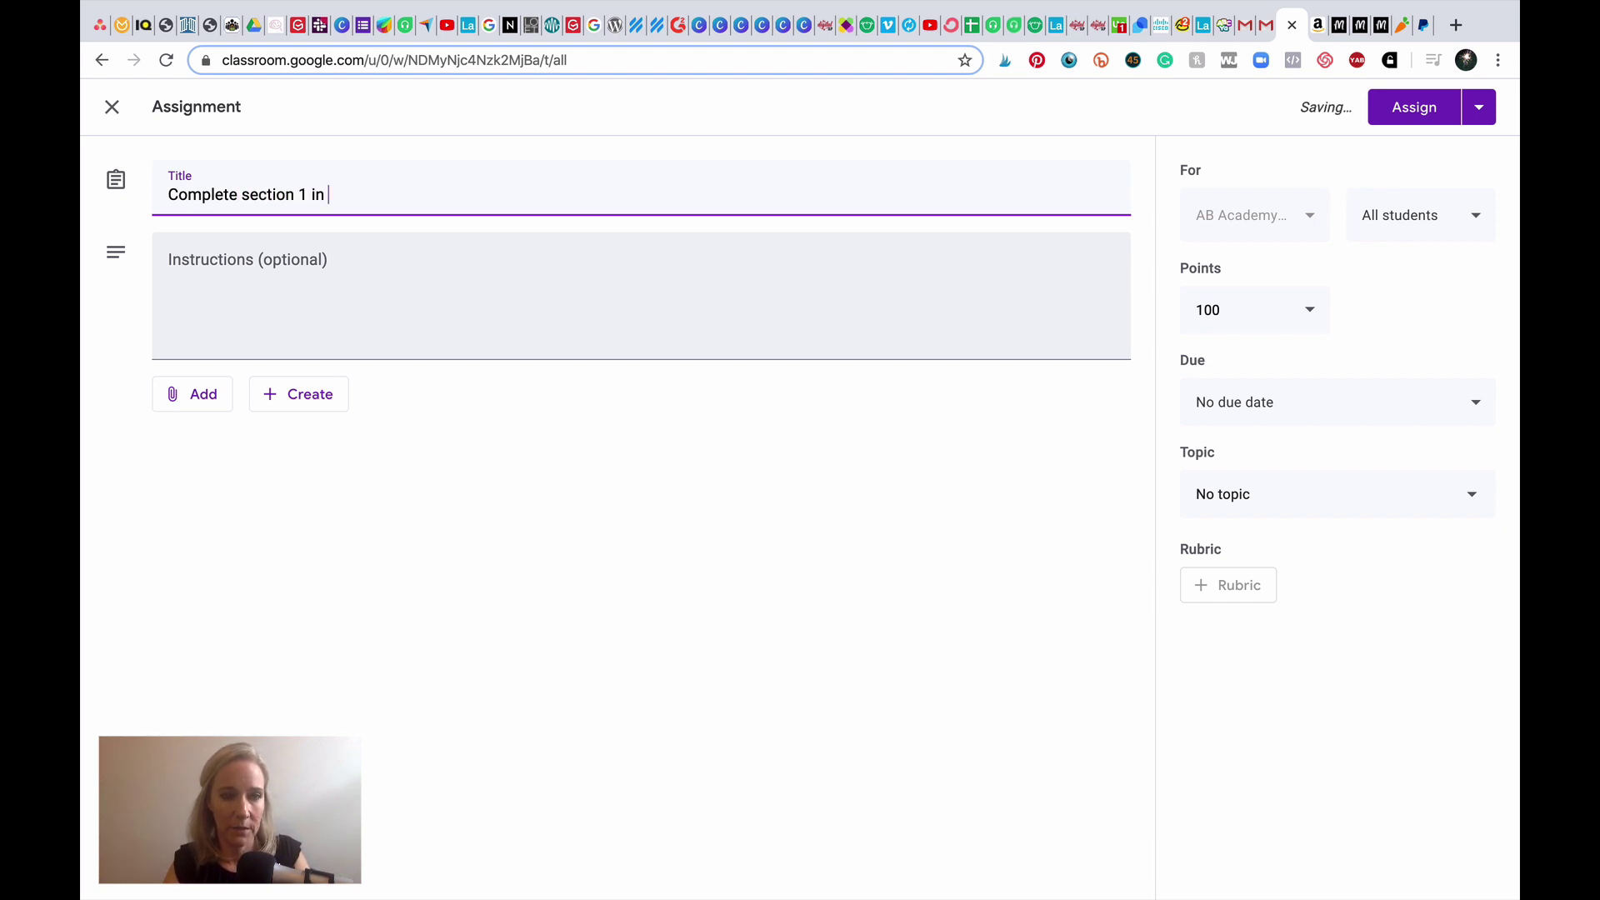
type("g no pr")
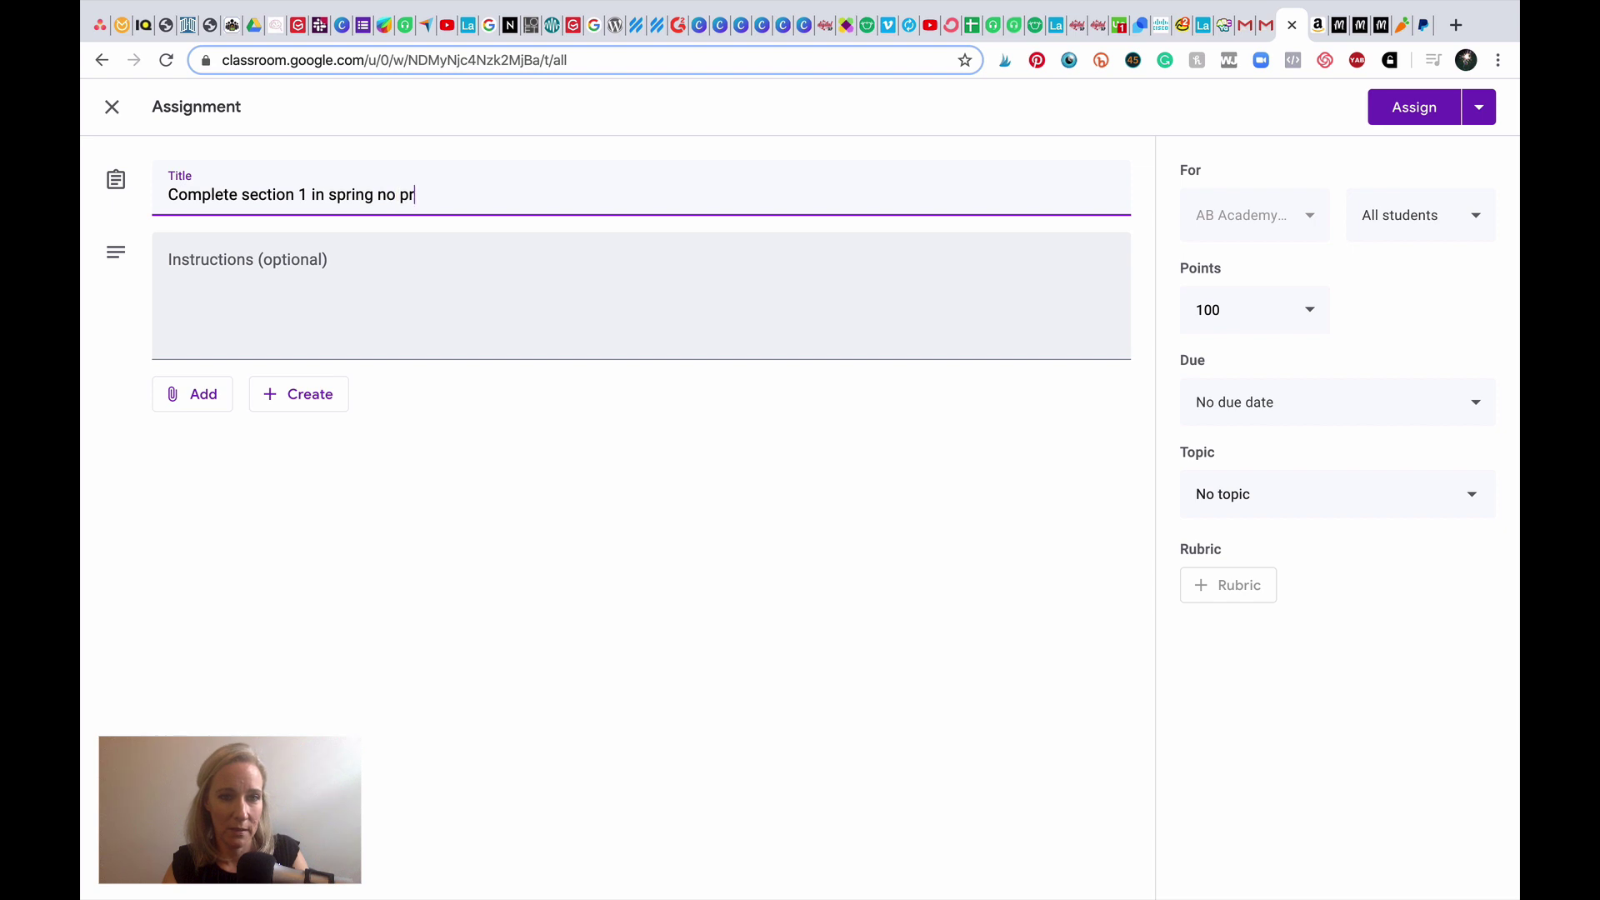
type("int")
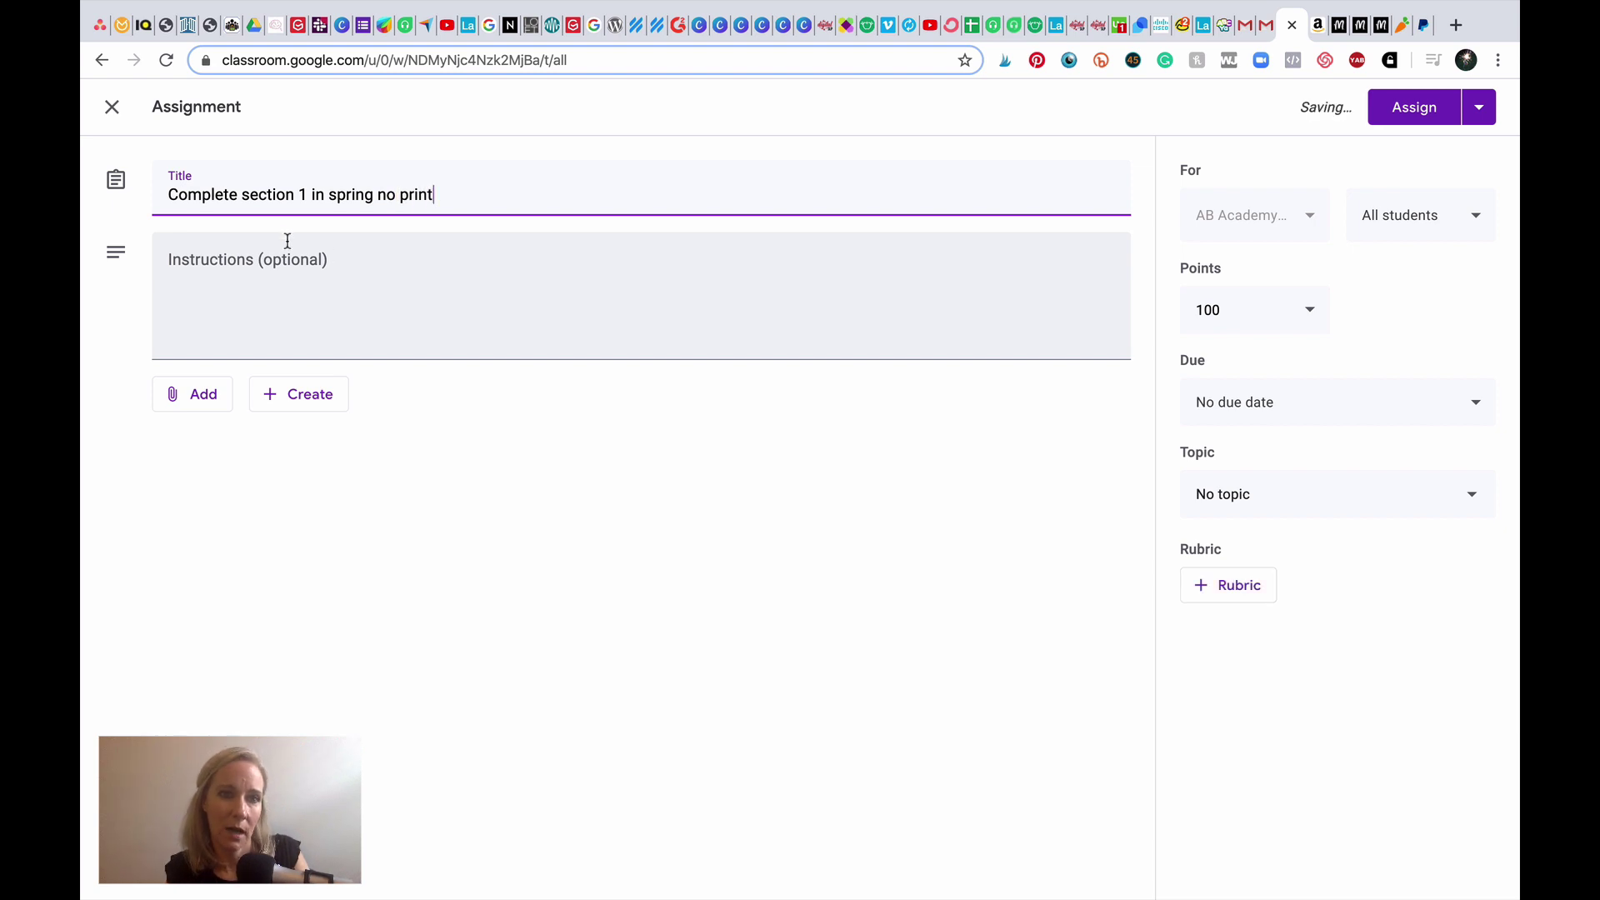
type(".")
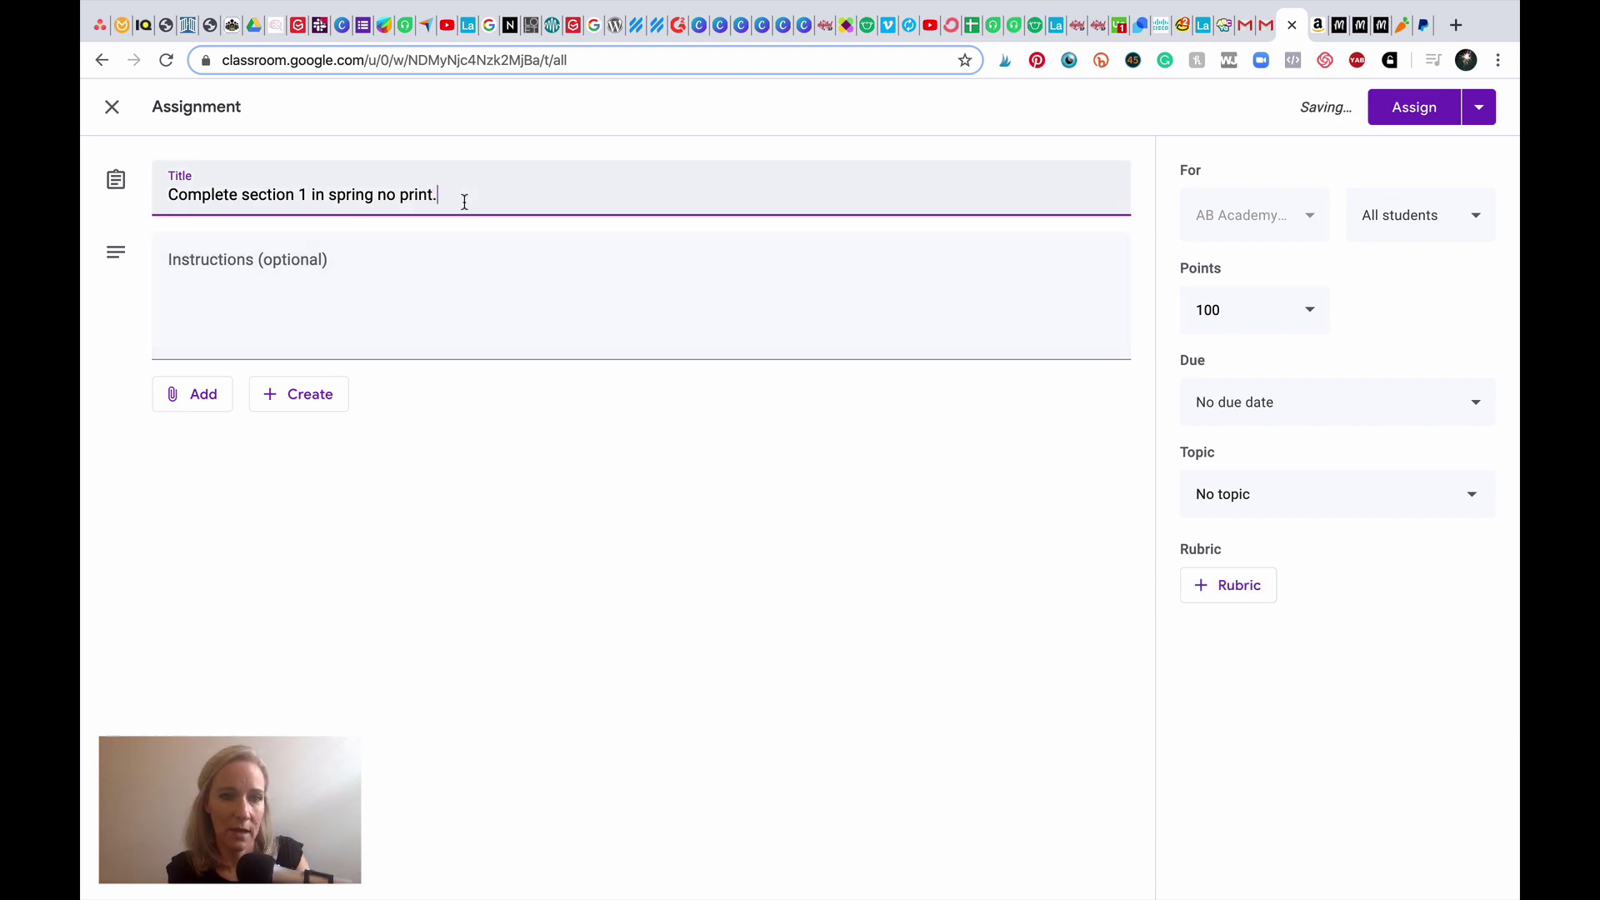
- Move that sentence into the instructions and title the assignment 'Spring No Print - Pronouns'
left_click_drag(464, 203, 158, 201)
key("super+c")
right_click(240, 204)
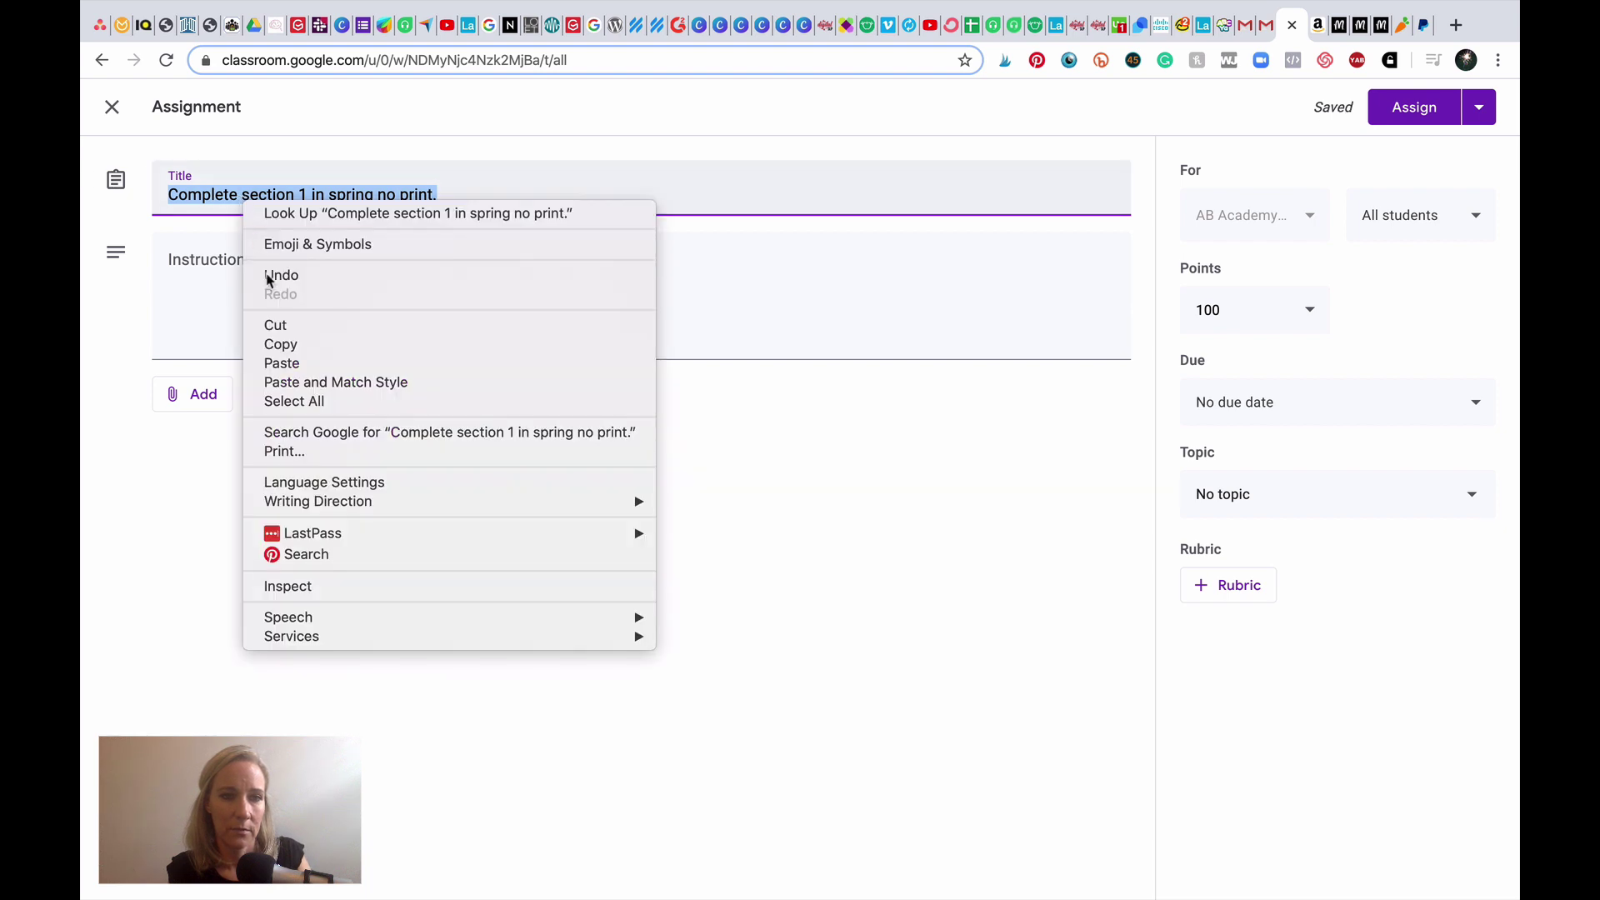
left_click(266, 325)
left_click(268, 258)
key("super+v")
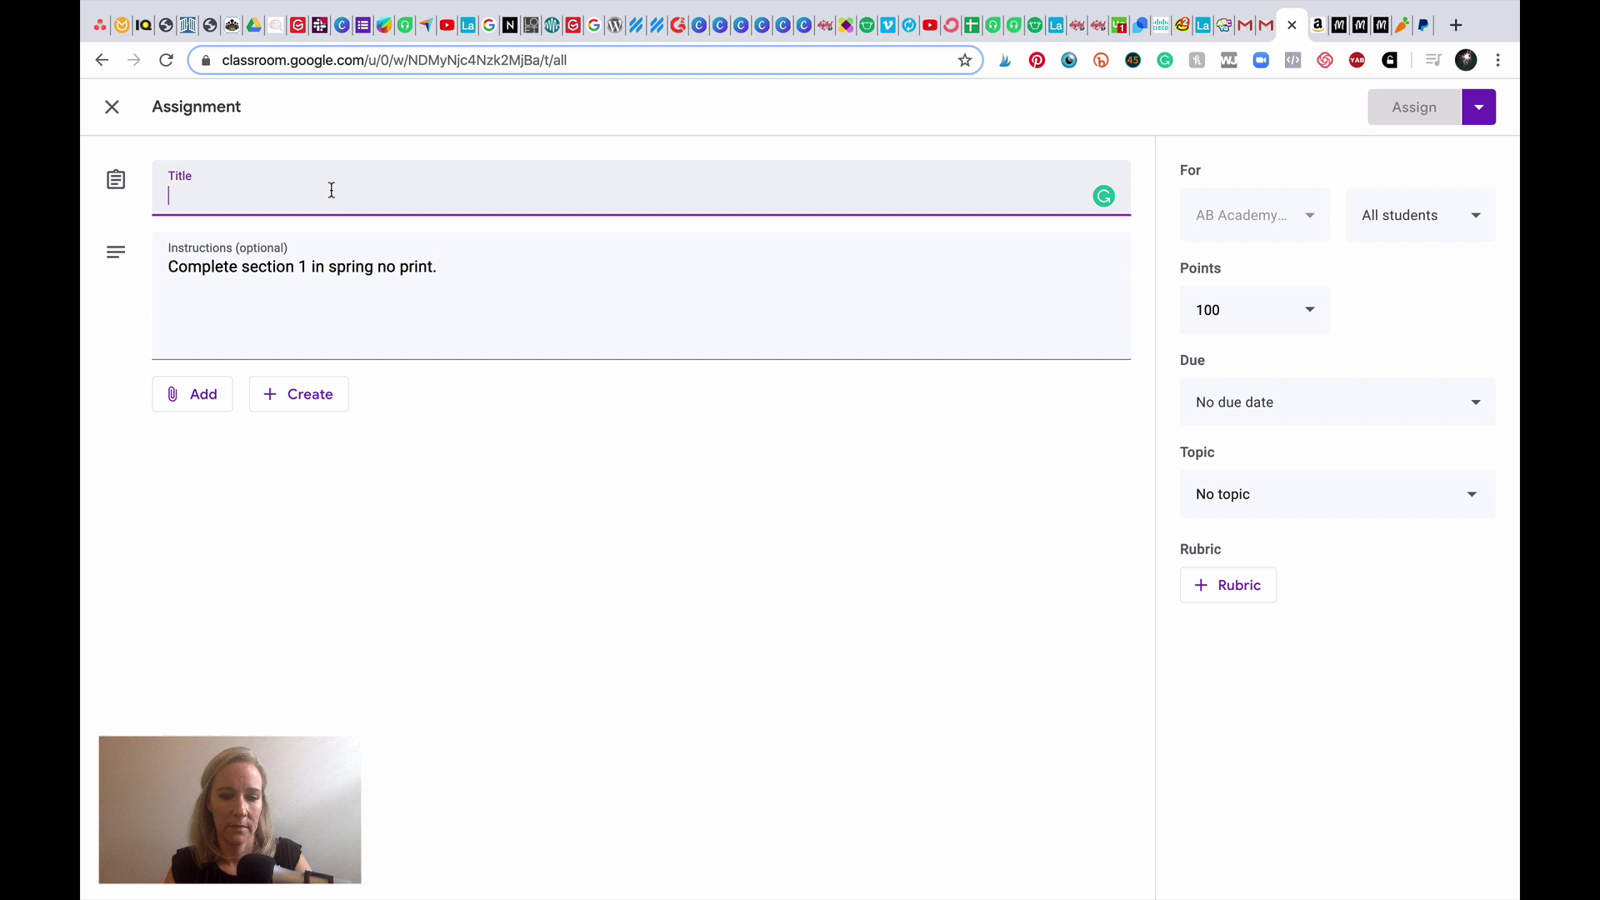
type("Spring No")
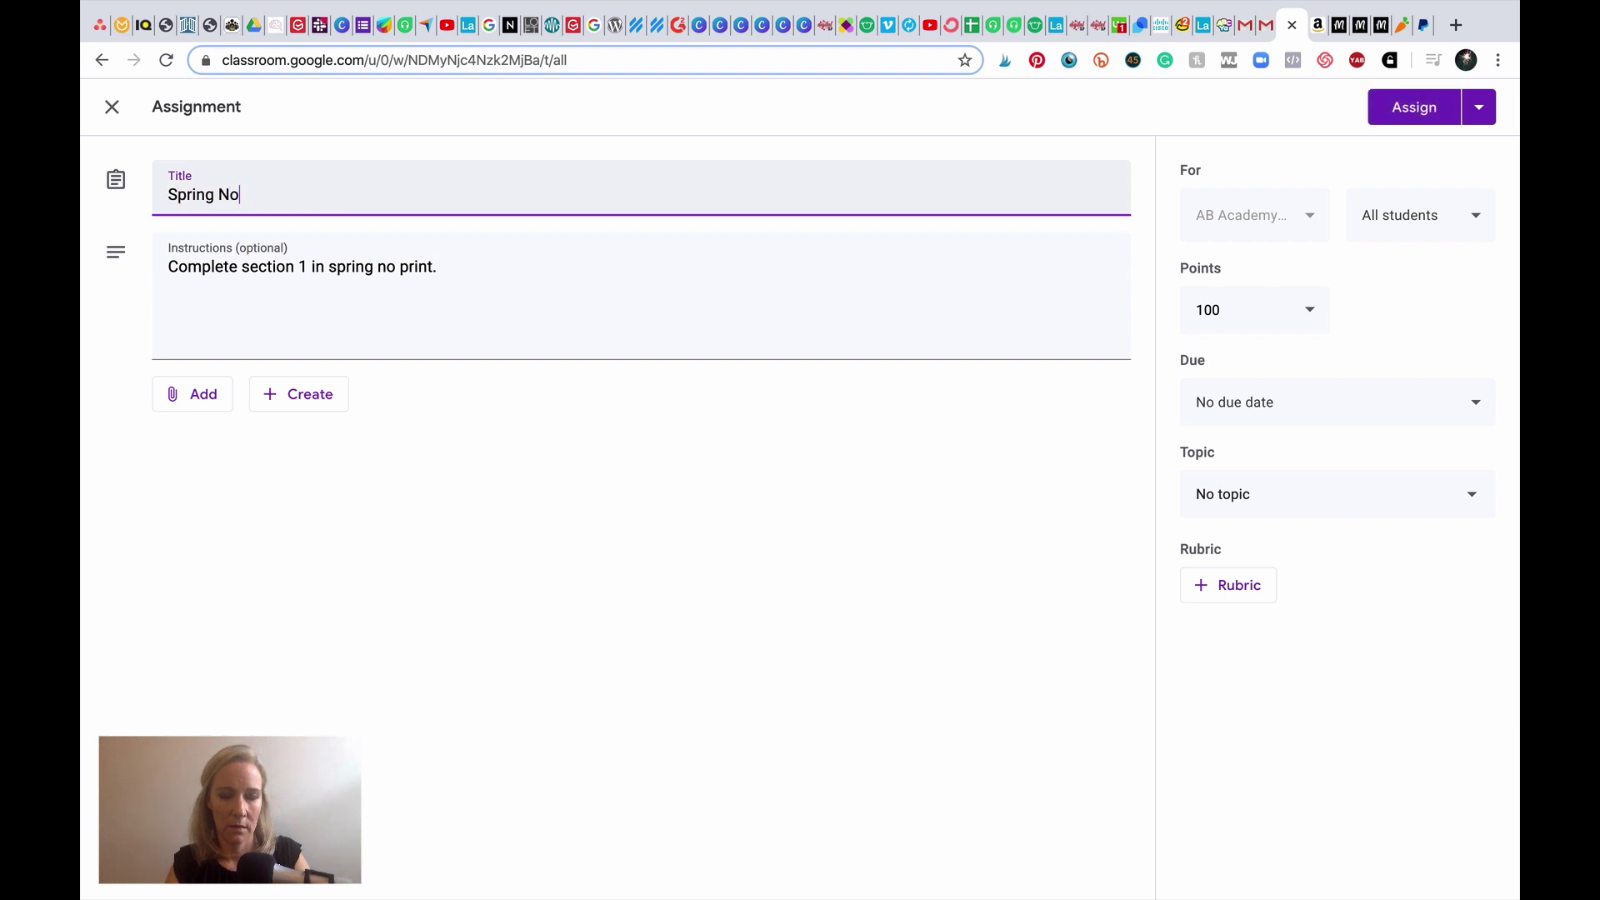
type(" Print")
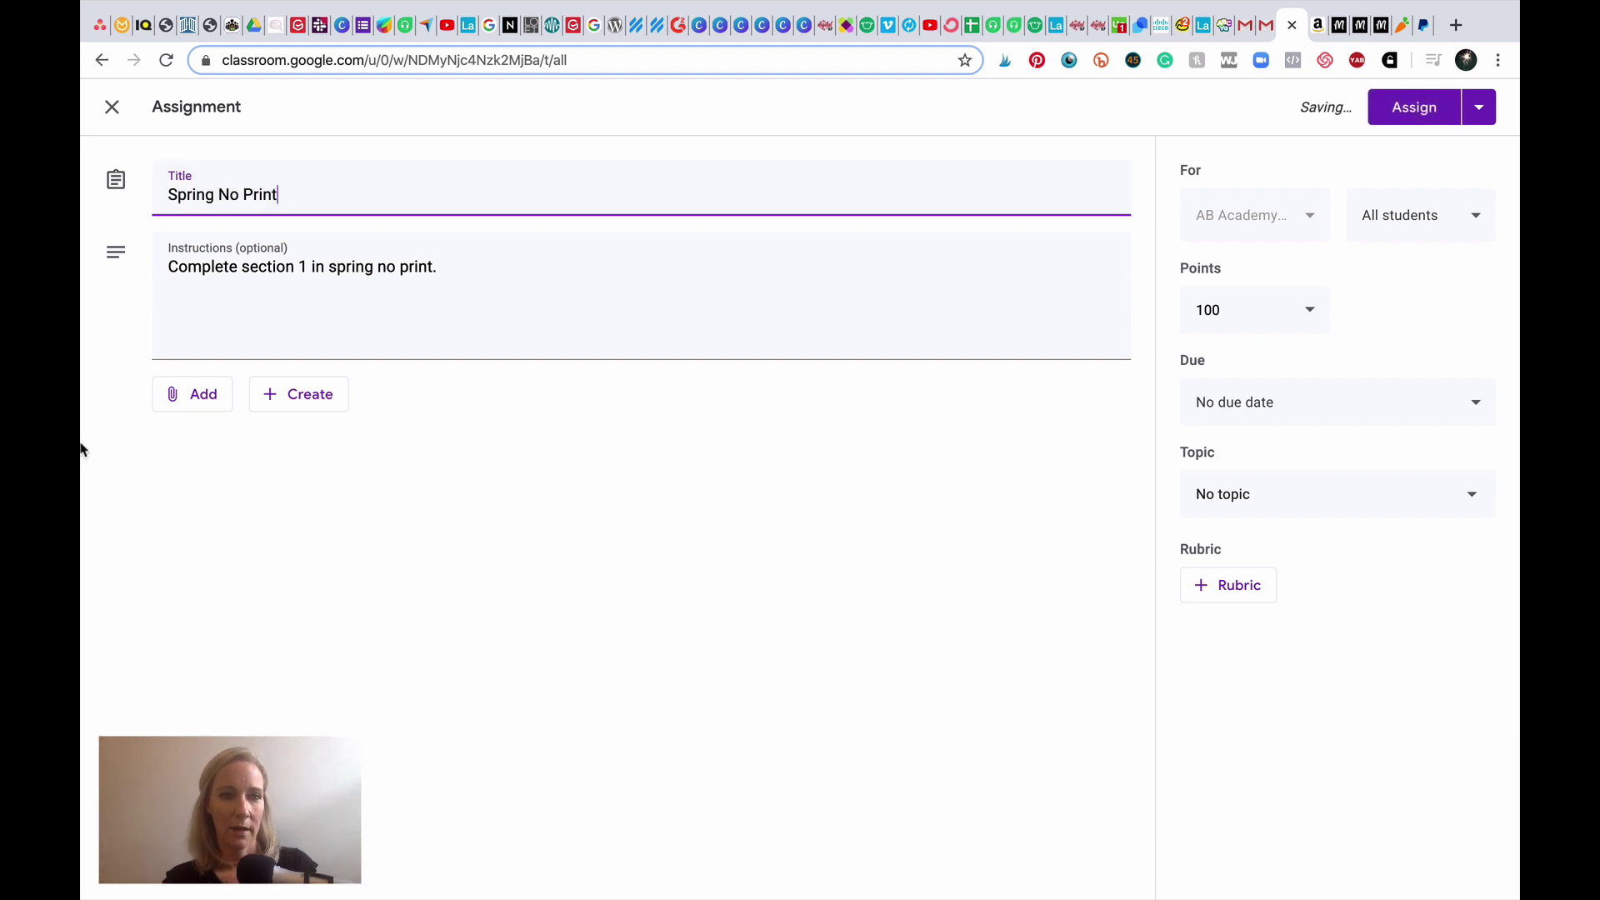
type(" - ")
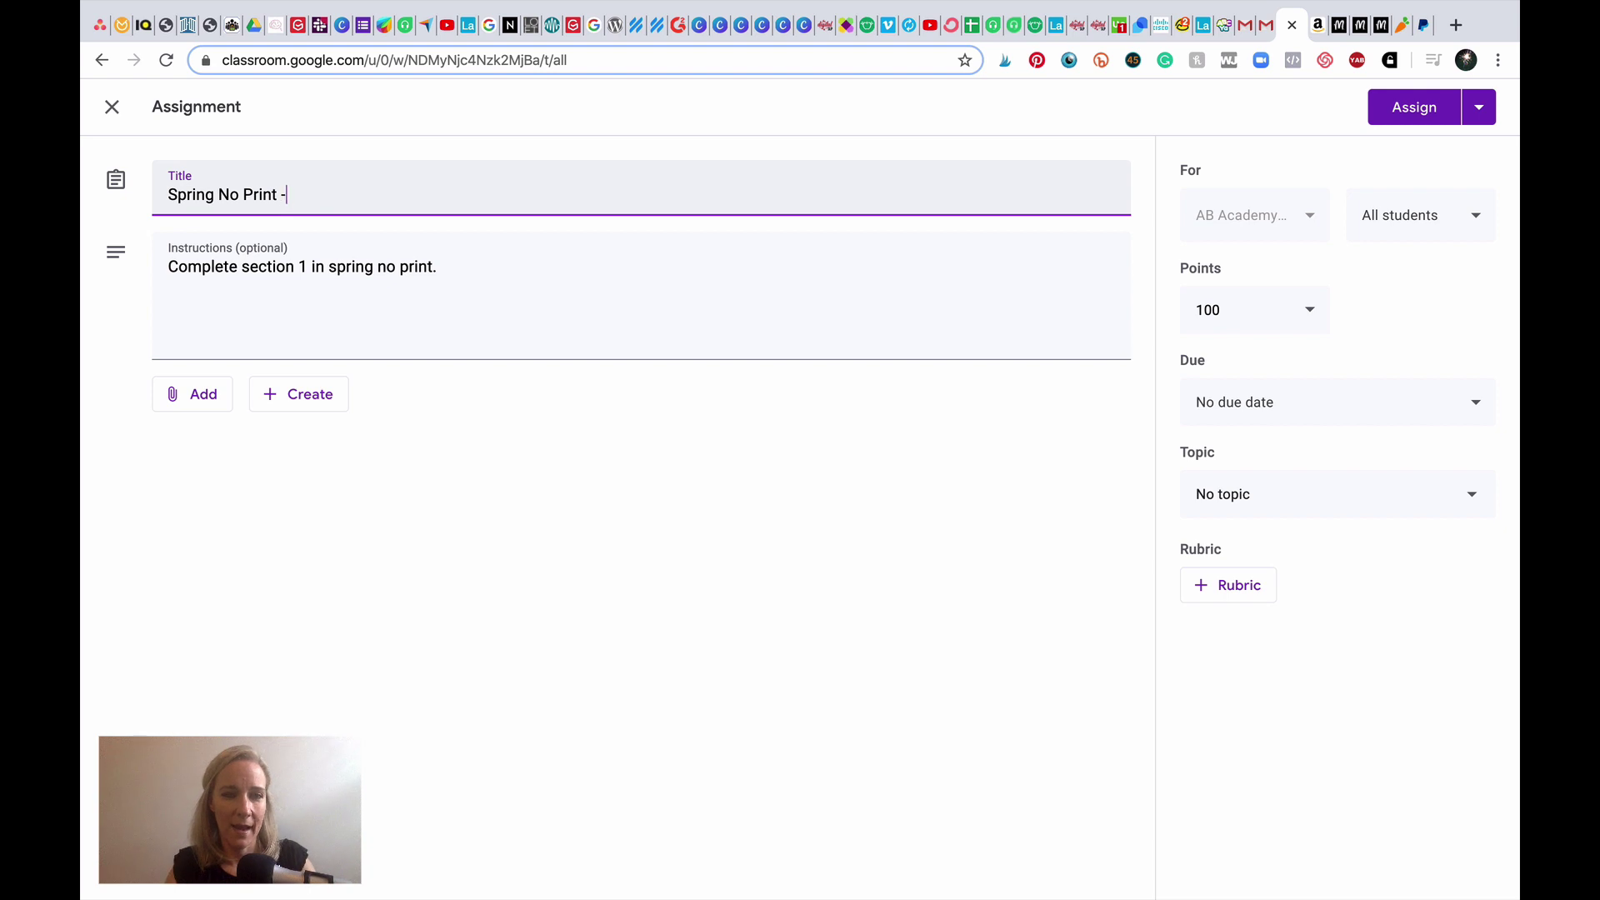
type("Pronouns")
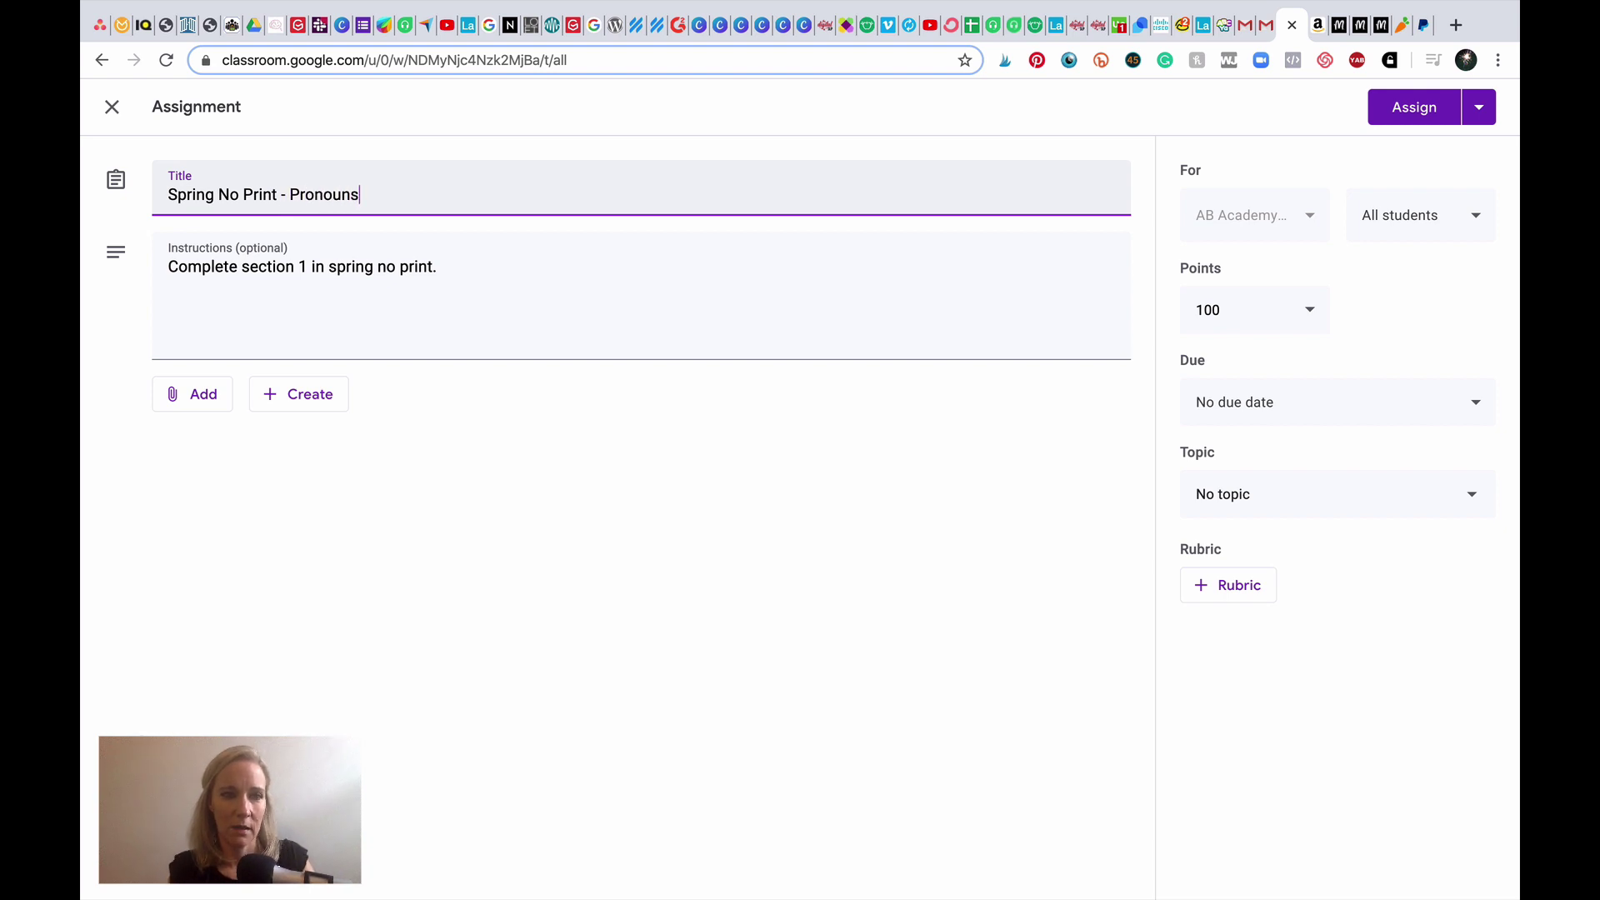
- Upload three no-print PDFs from the computer, including NoPrintPhonology-FCD 2.pdf and GumballArticCH.pdf
left_click(179, 399)
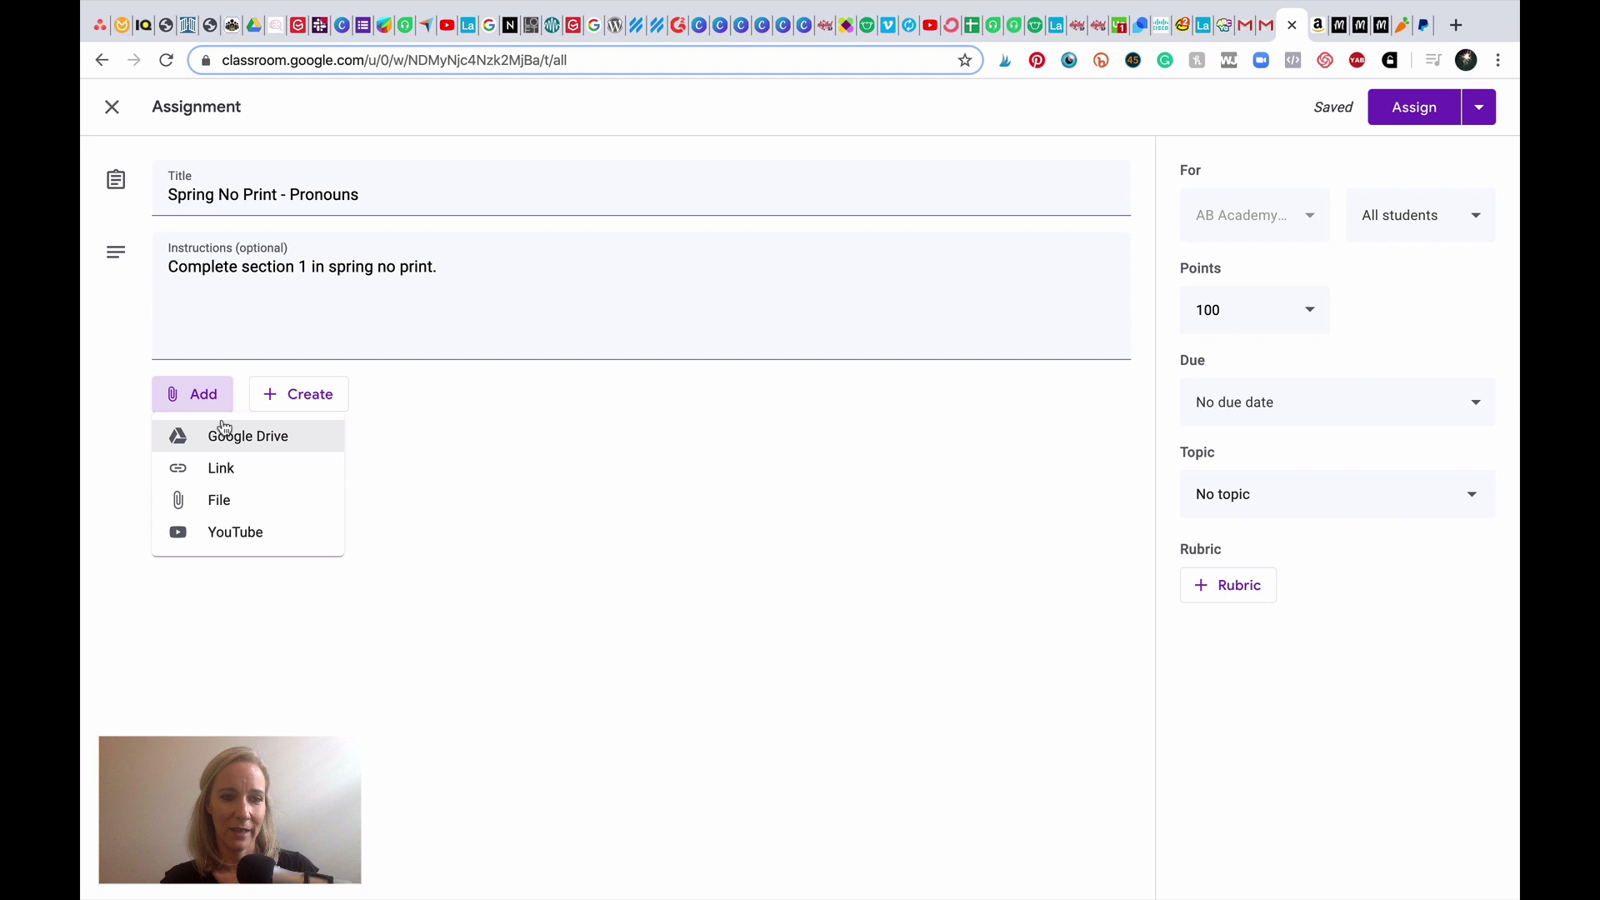
left_click(208, 505)
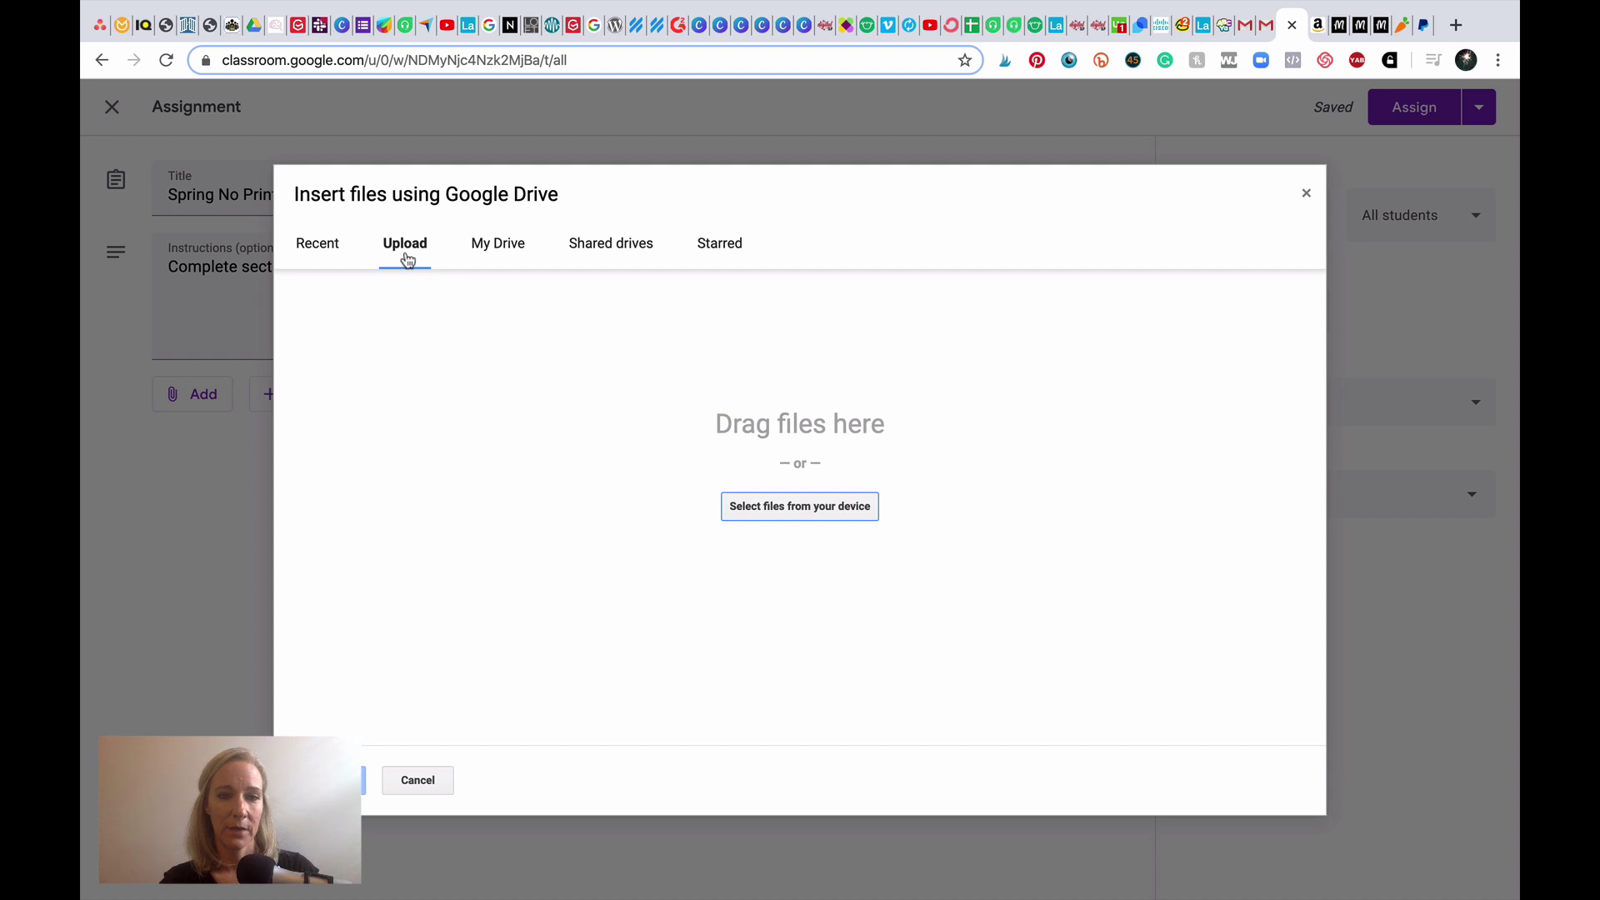
left_click(784, 510)
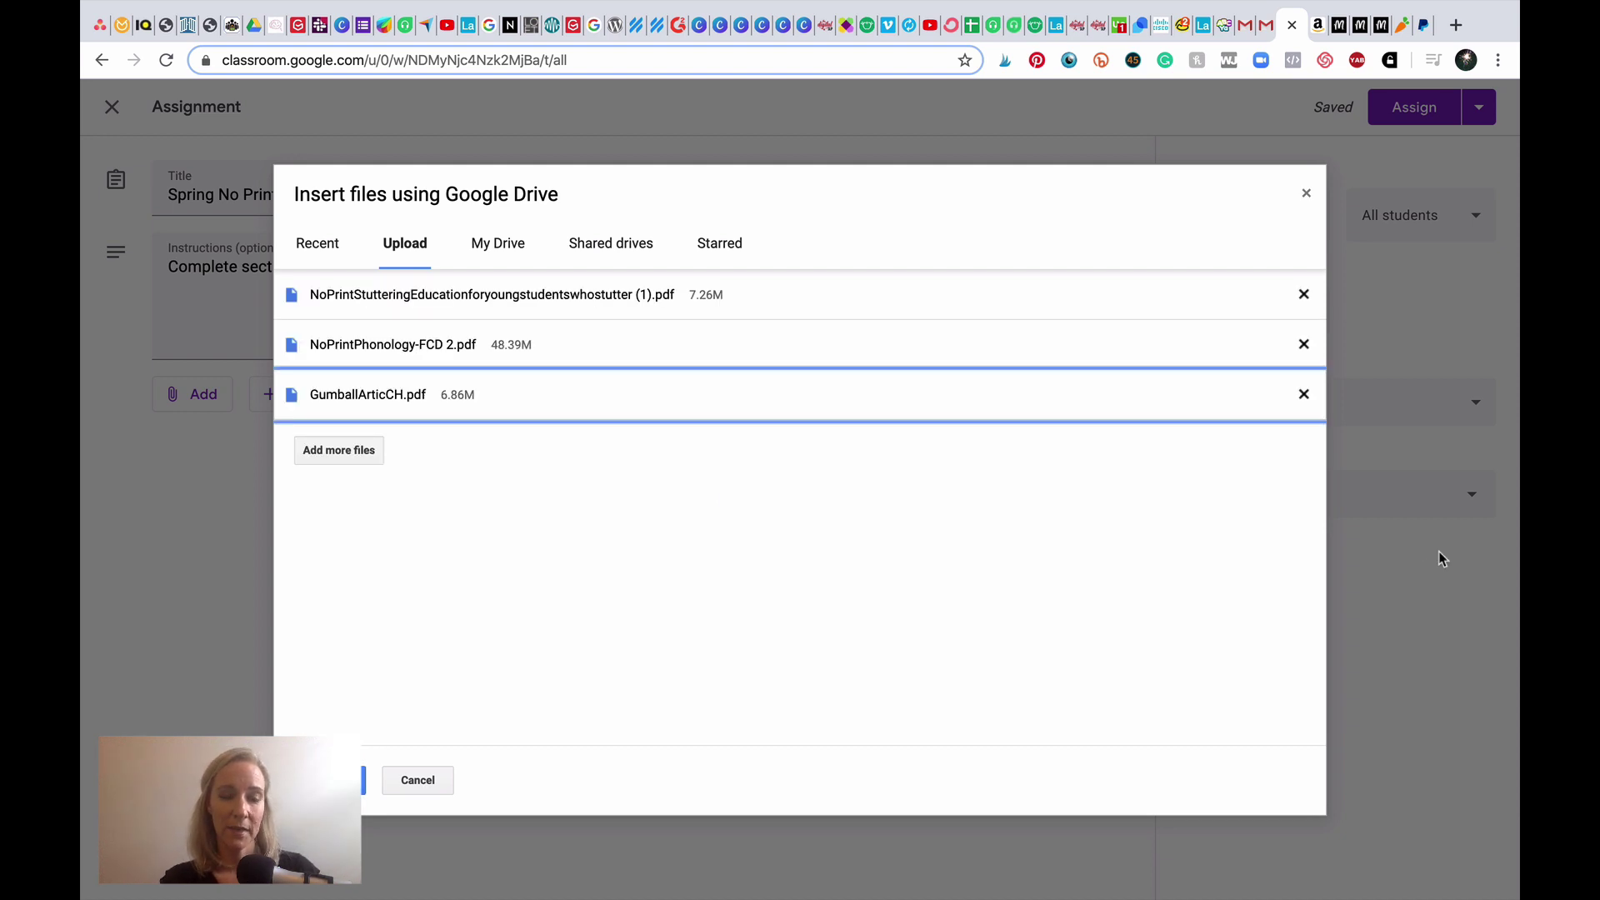
left_click(325, 780)
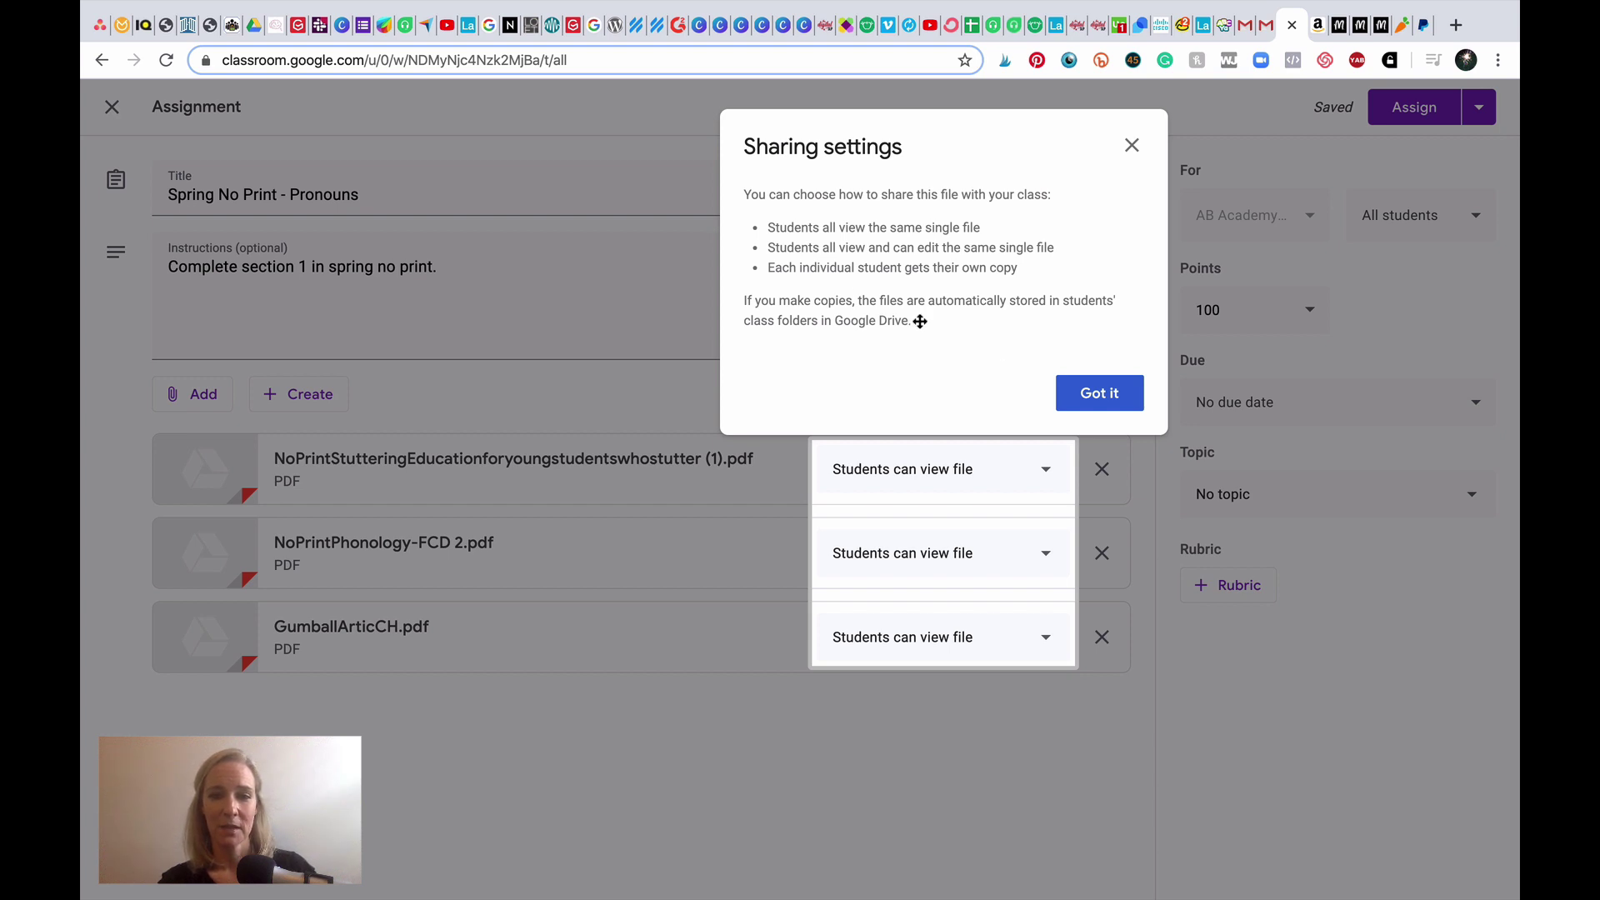
- Keep the PDFs at 'Students can view file' and assign the post to the class
left_click(1090, 398)
left_click(1046, 476)
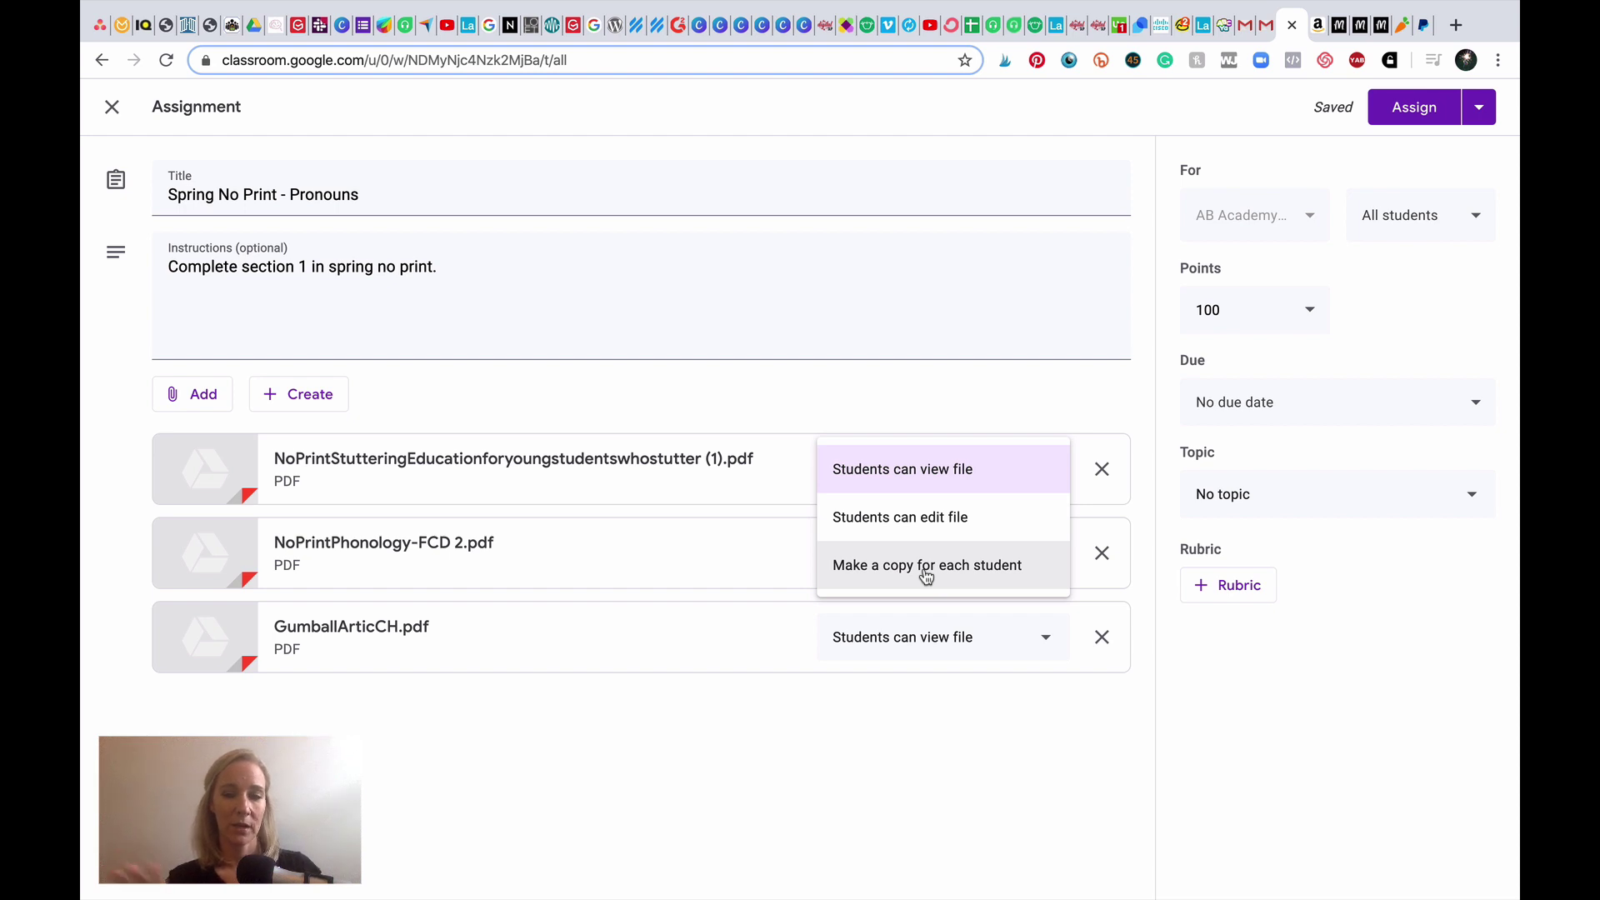
left_click(956, 403)
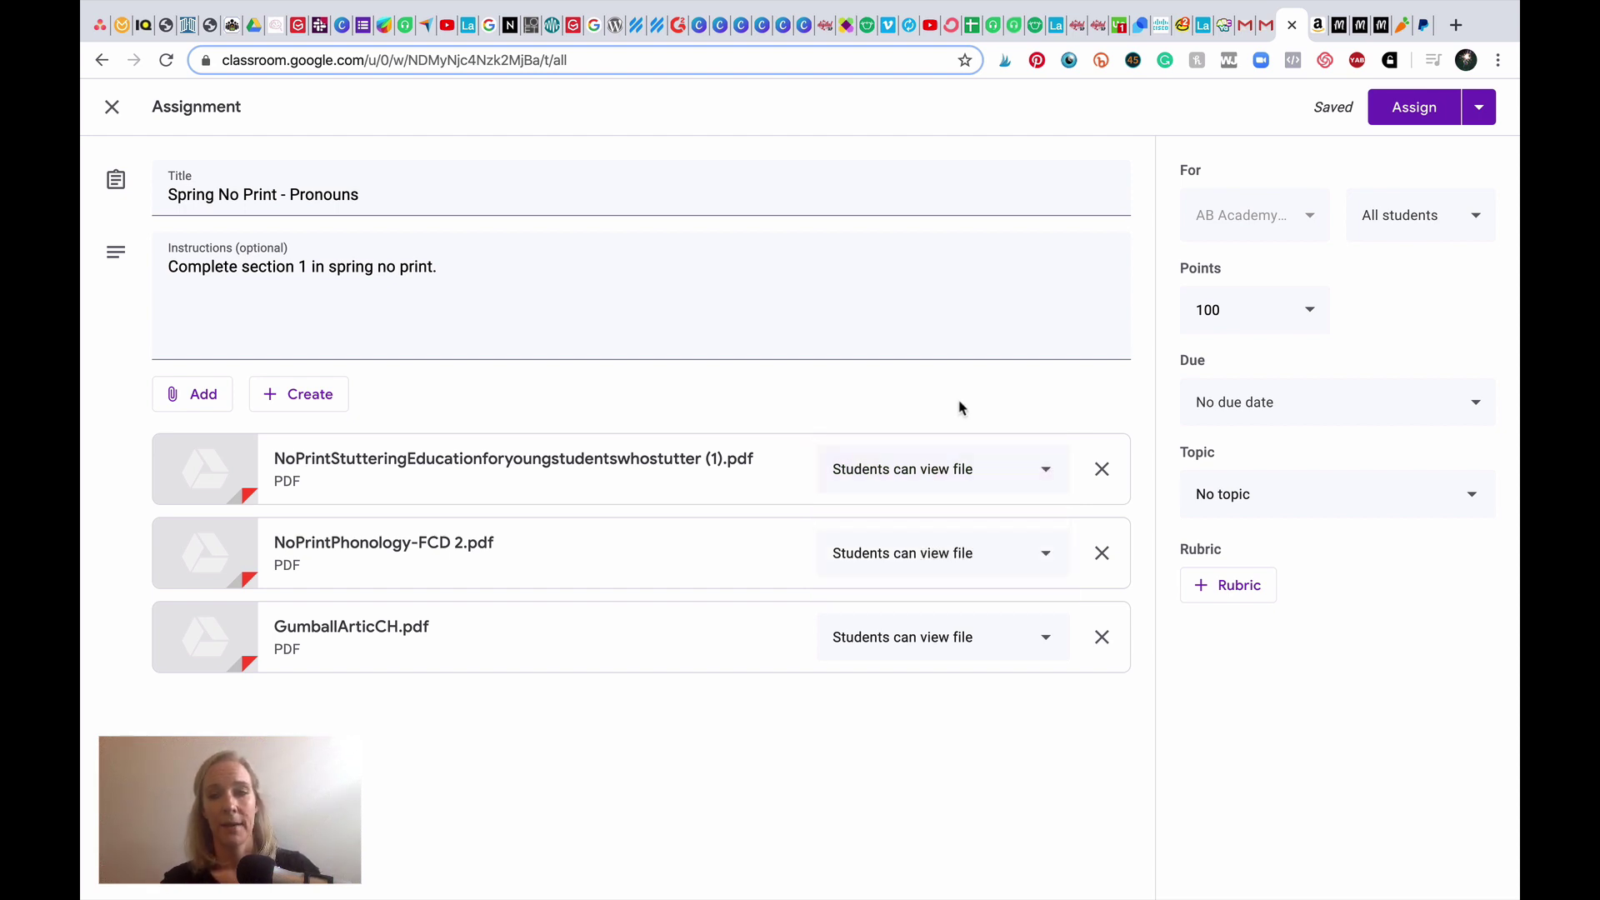
left_click(1415, 109)
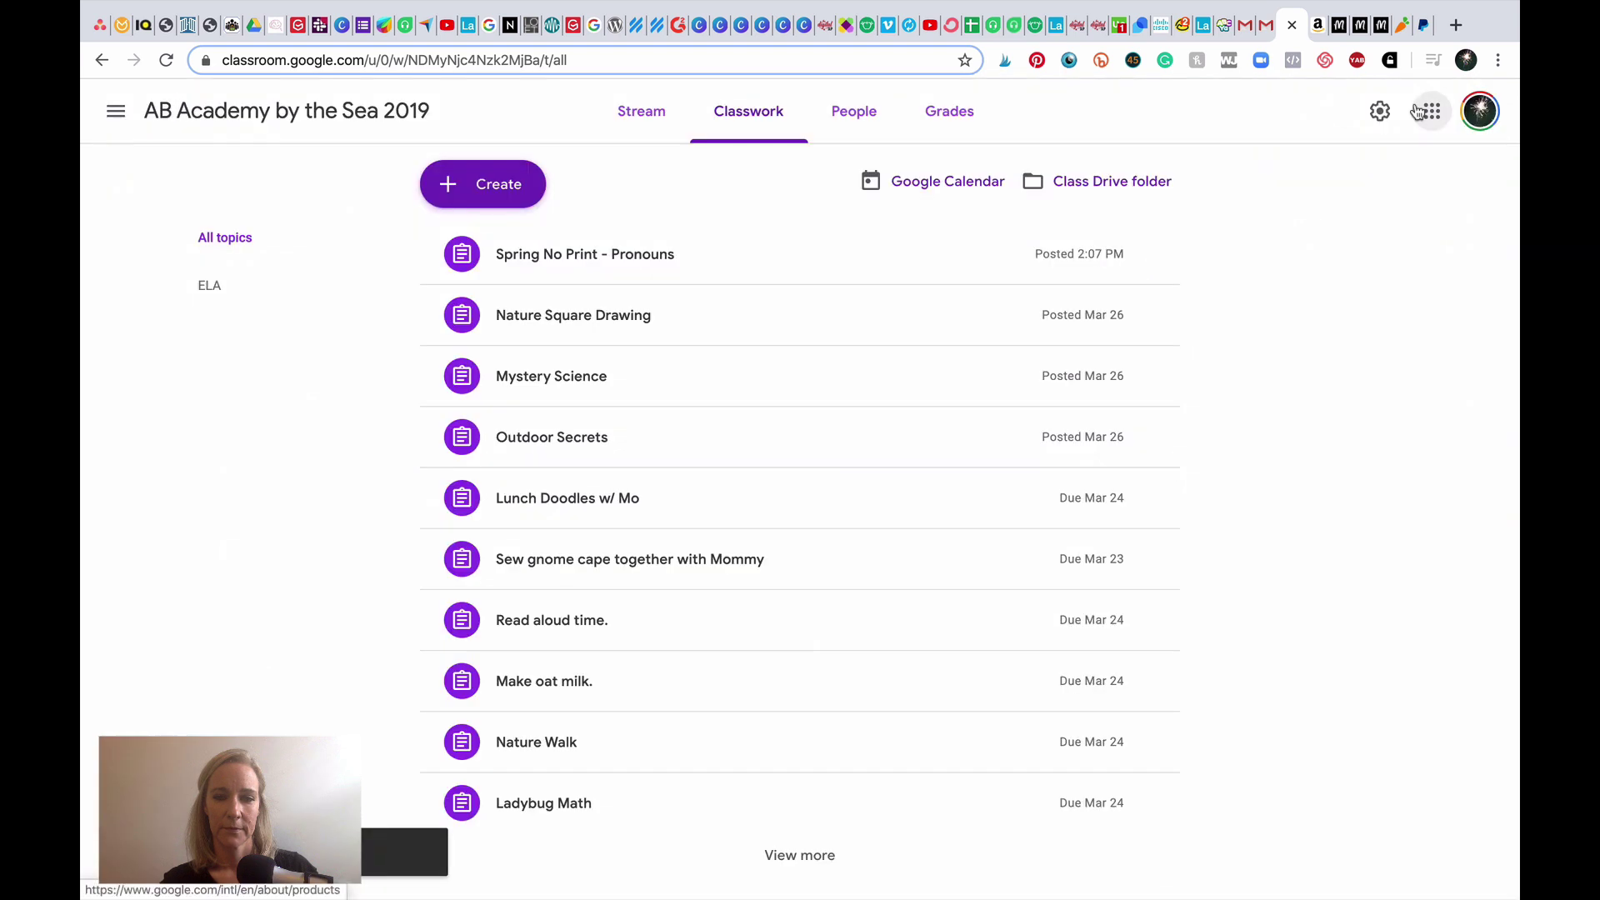
scroll(1092, 552, "down", 3)
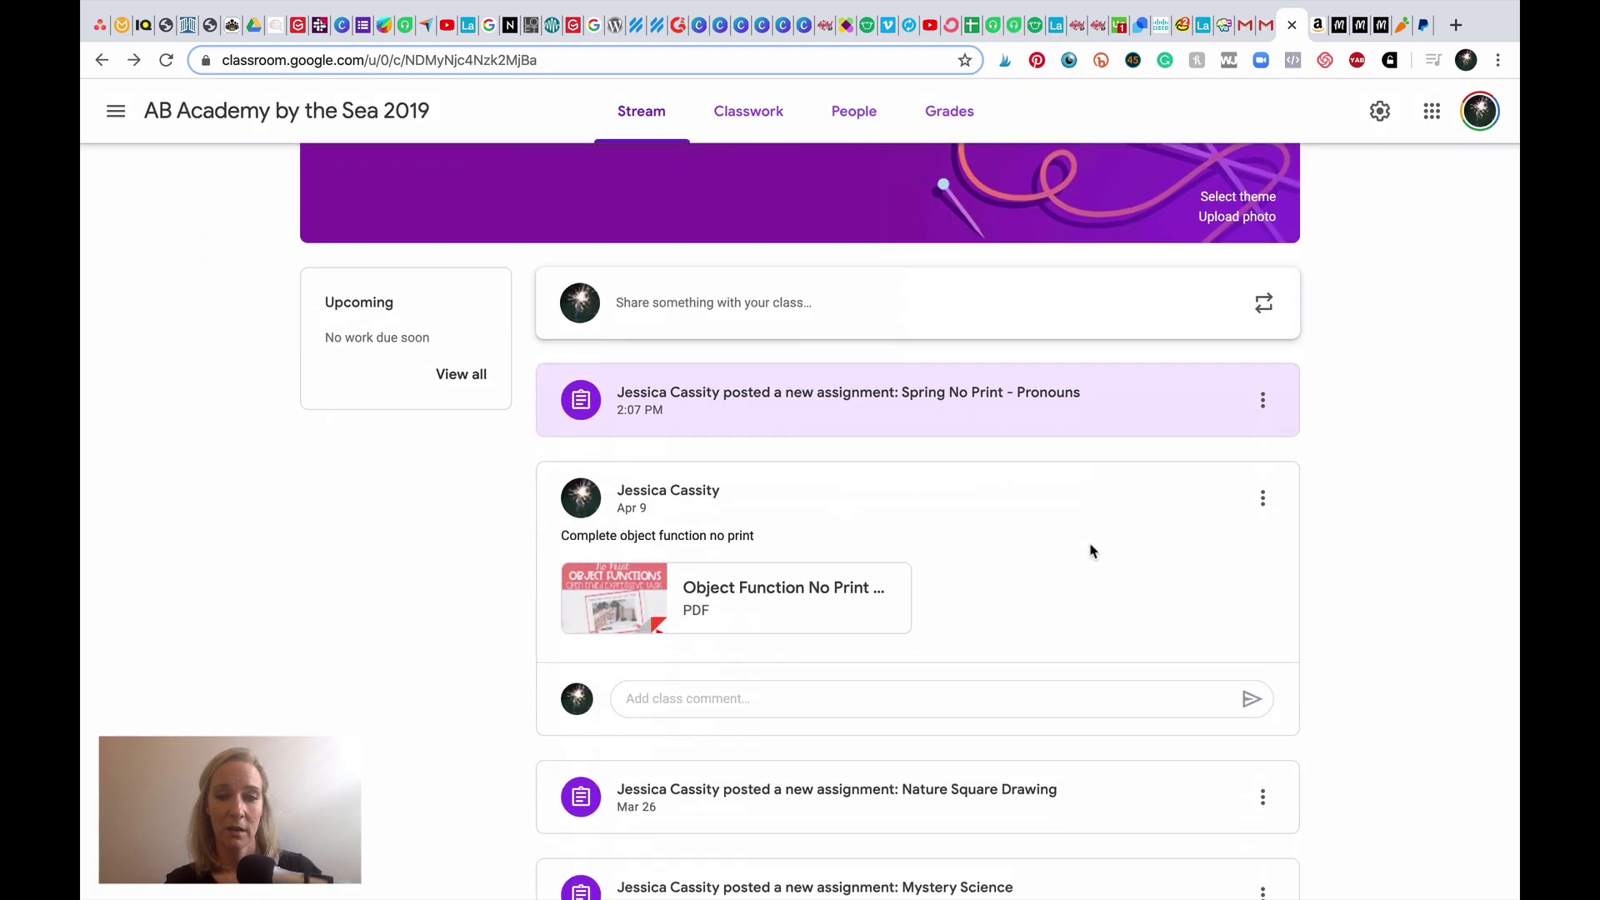
- Open Spring No Print - Pronouns and view its Instructions page with the three PDFs
left_click(1178, 389)
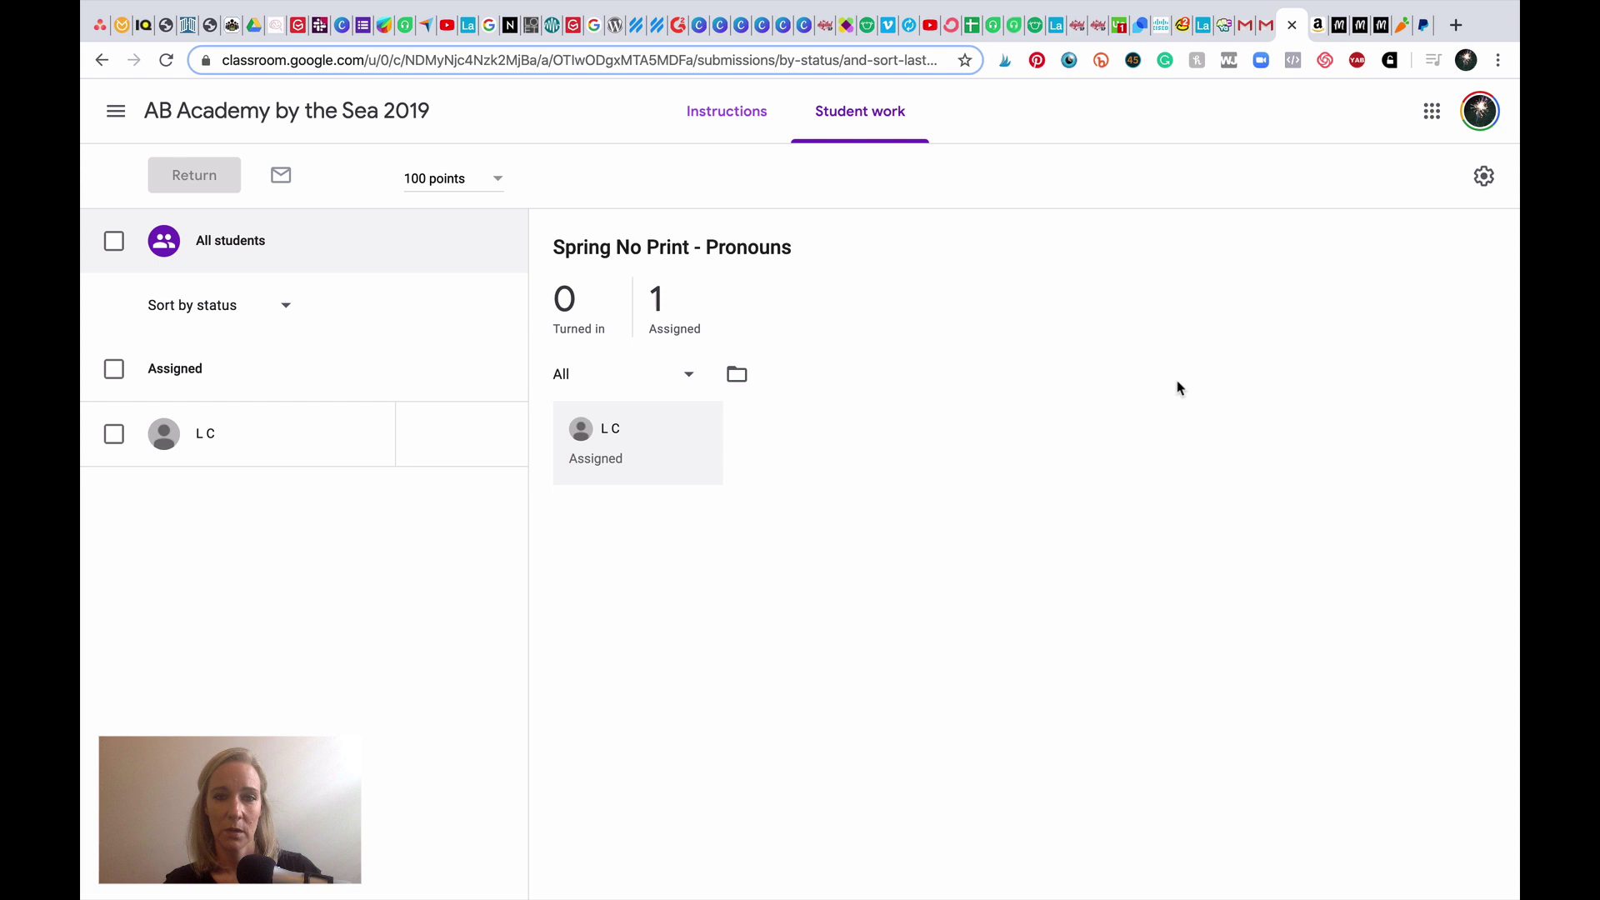
left_click(714, 121)
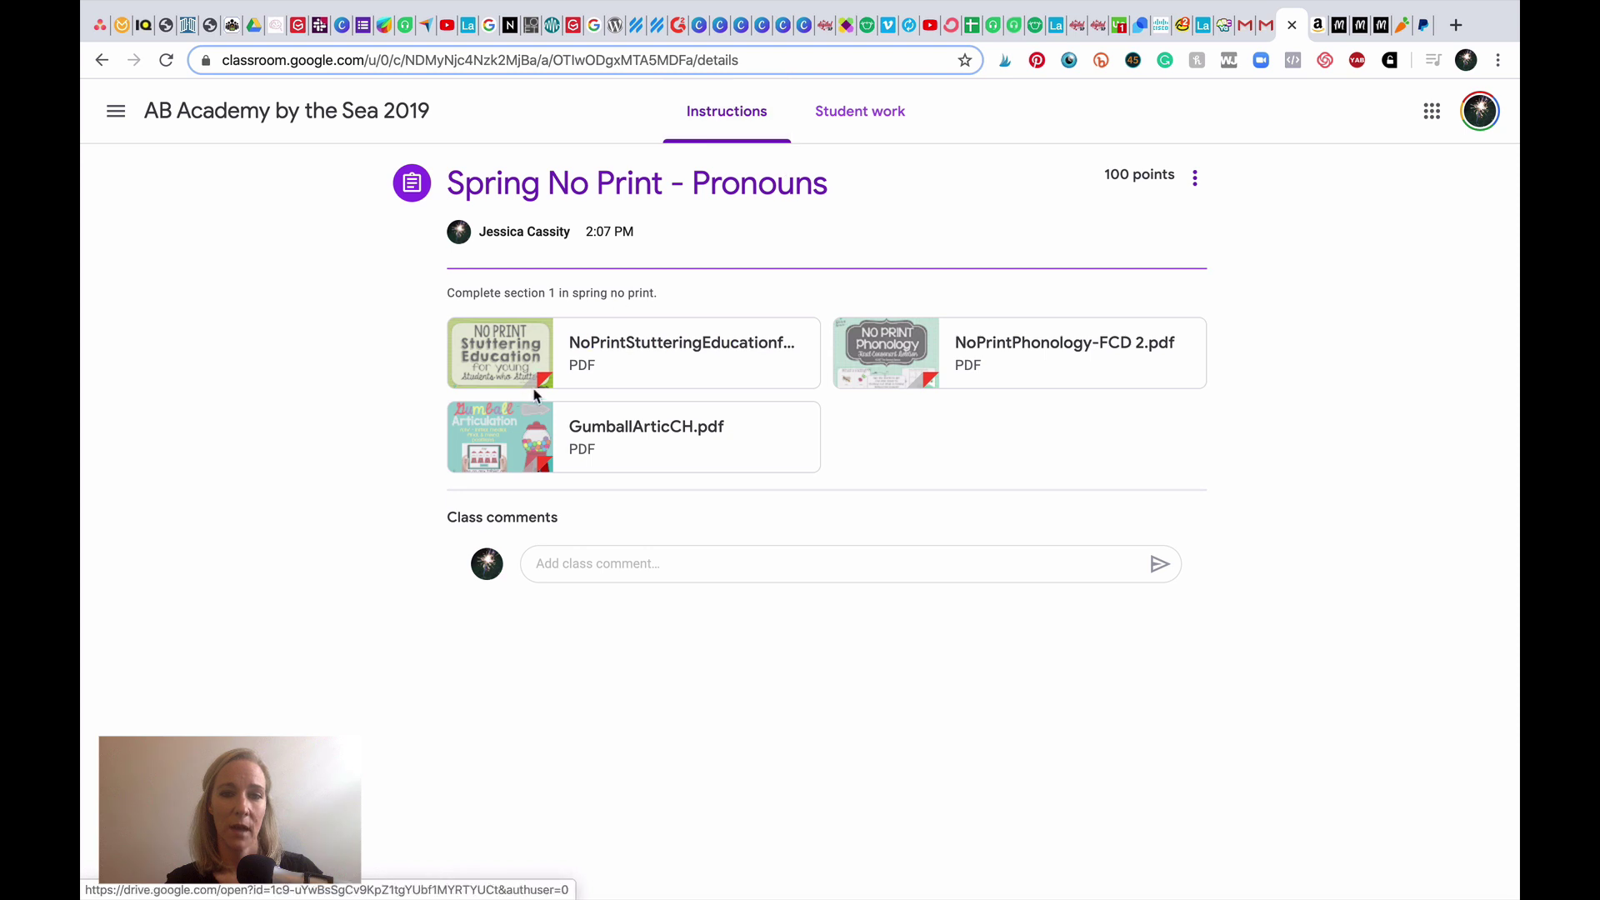
- Open GumballArticCH.pdf in its own Drive window and download it
left_click(593, 434)
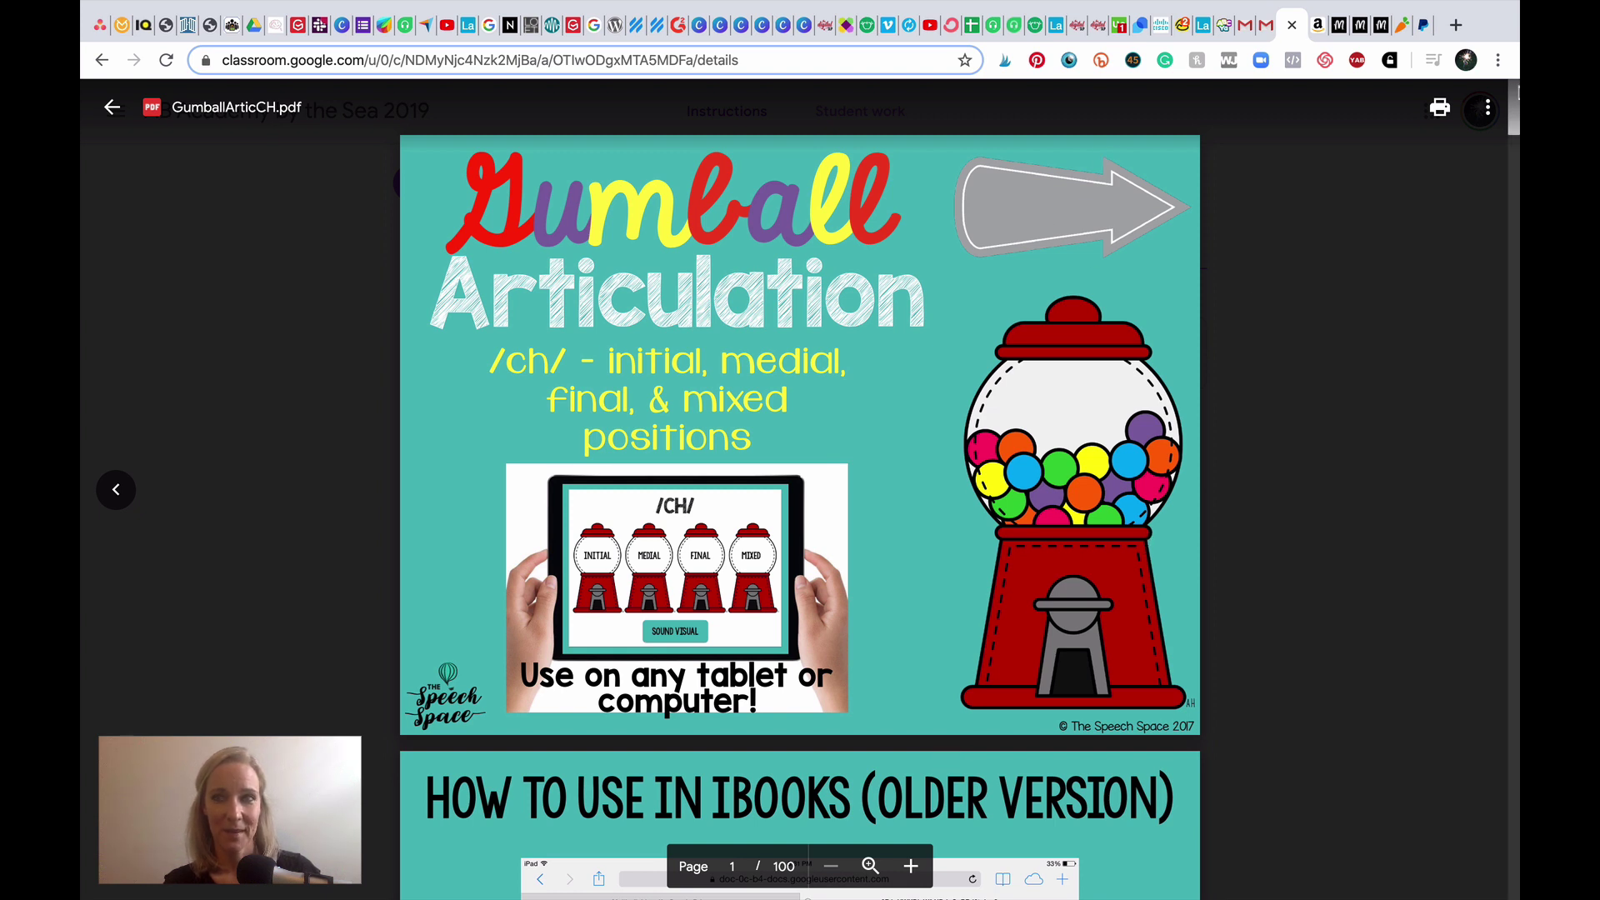
left_click(1485, 110)
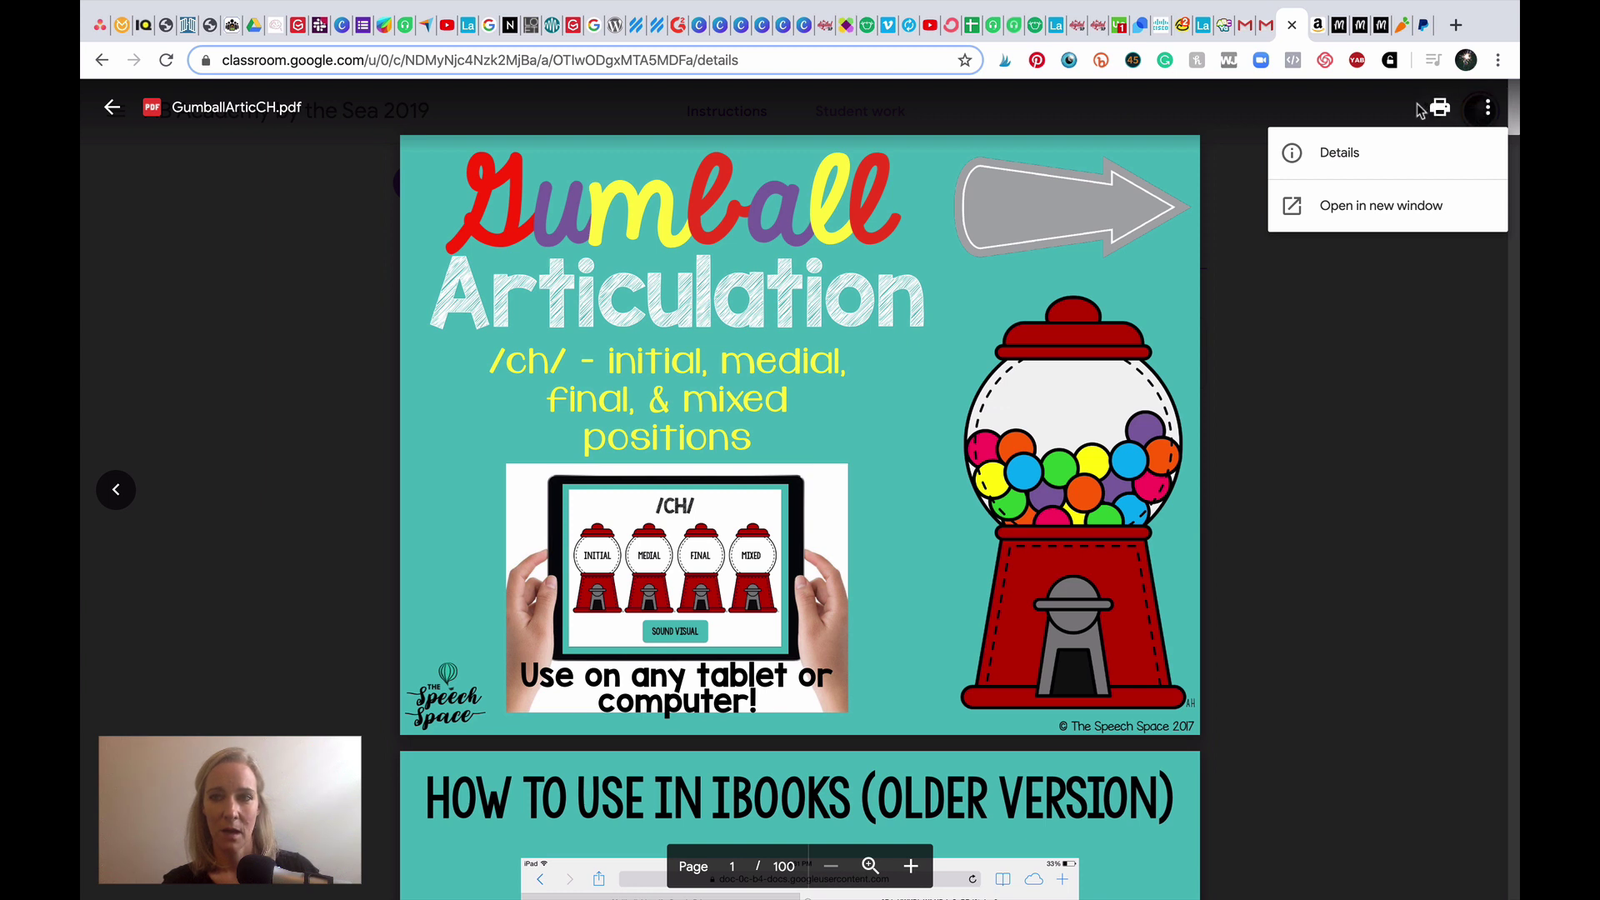
left_click(1375, 206)
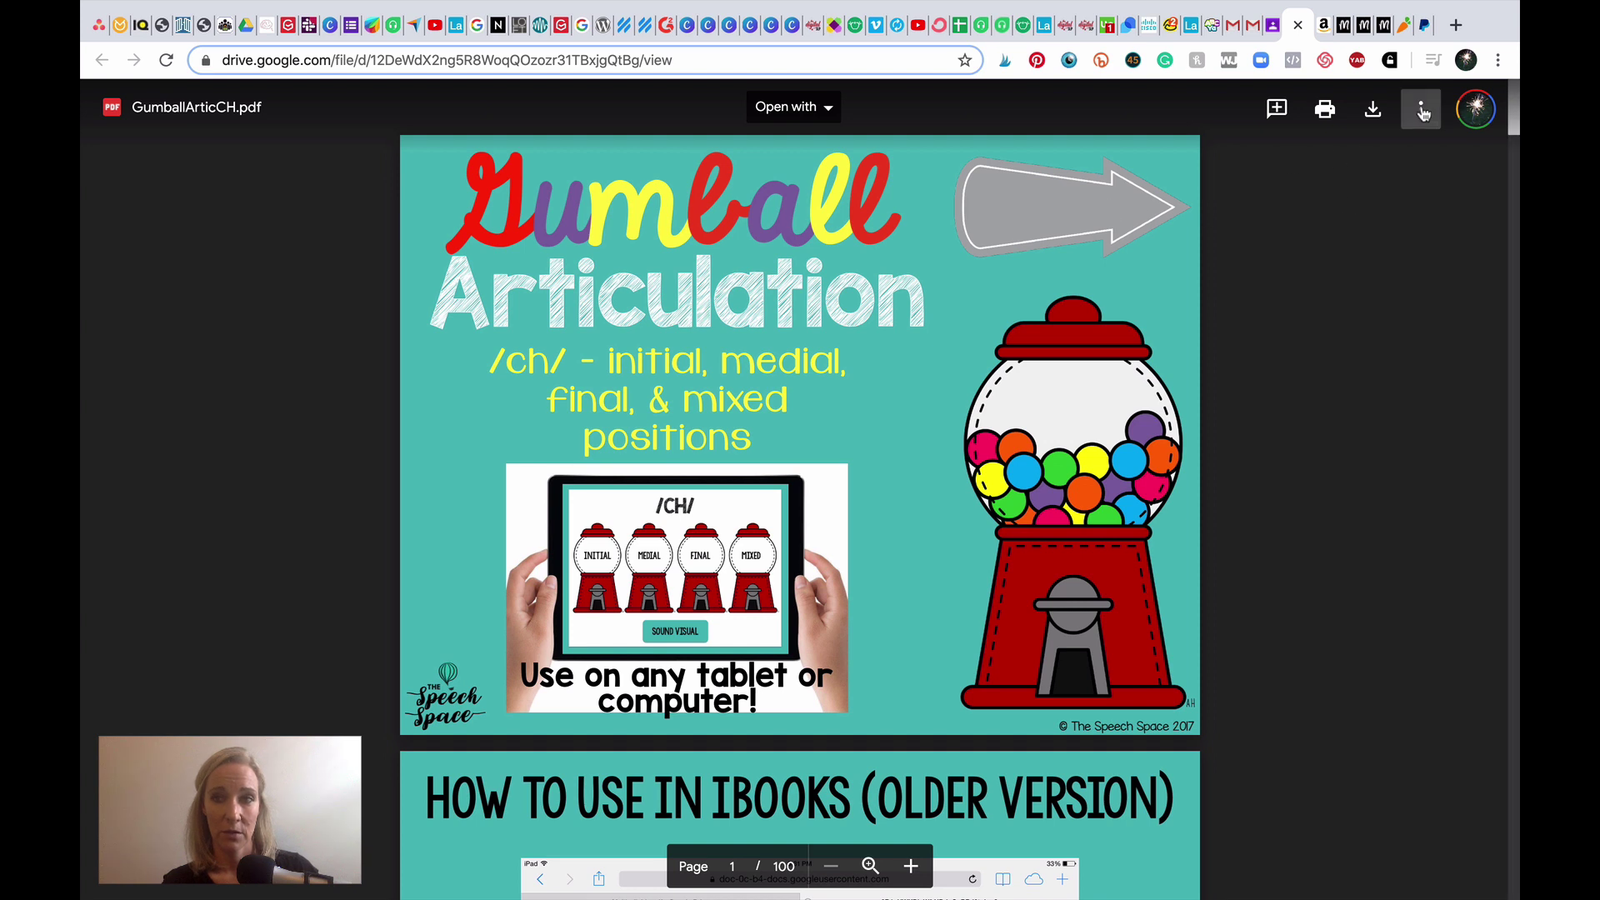
left_click(1421, 112)
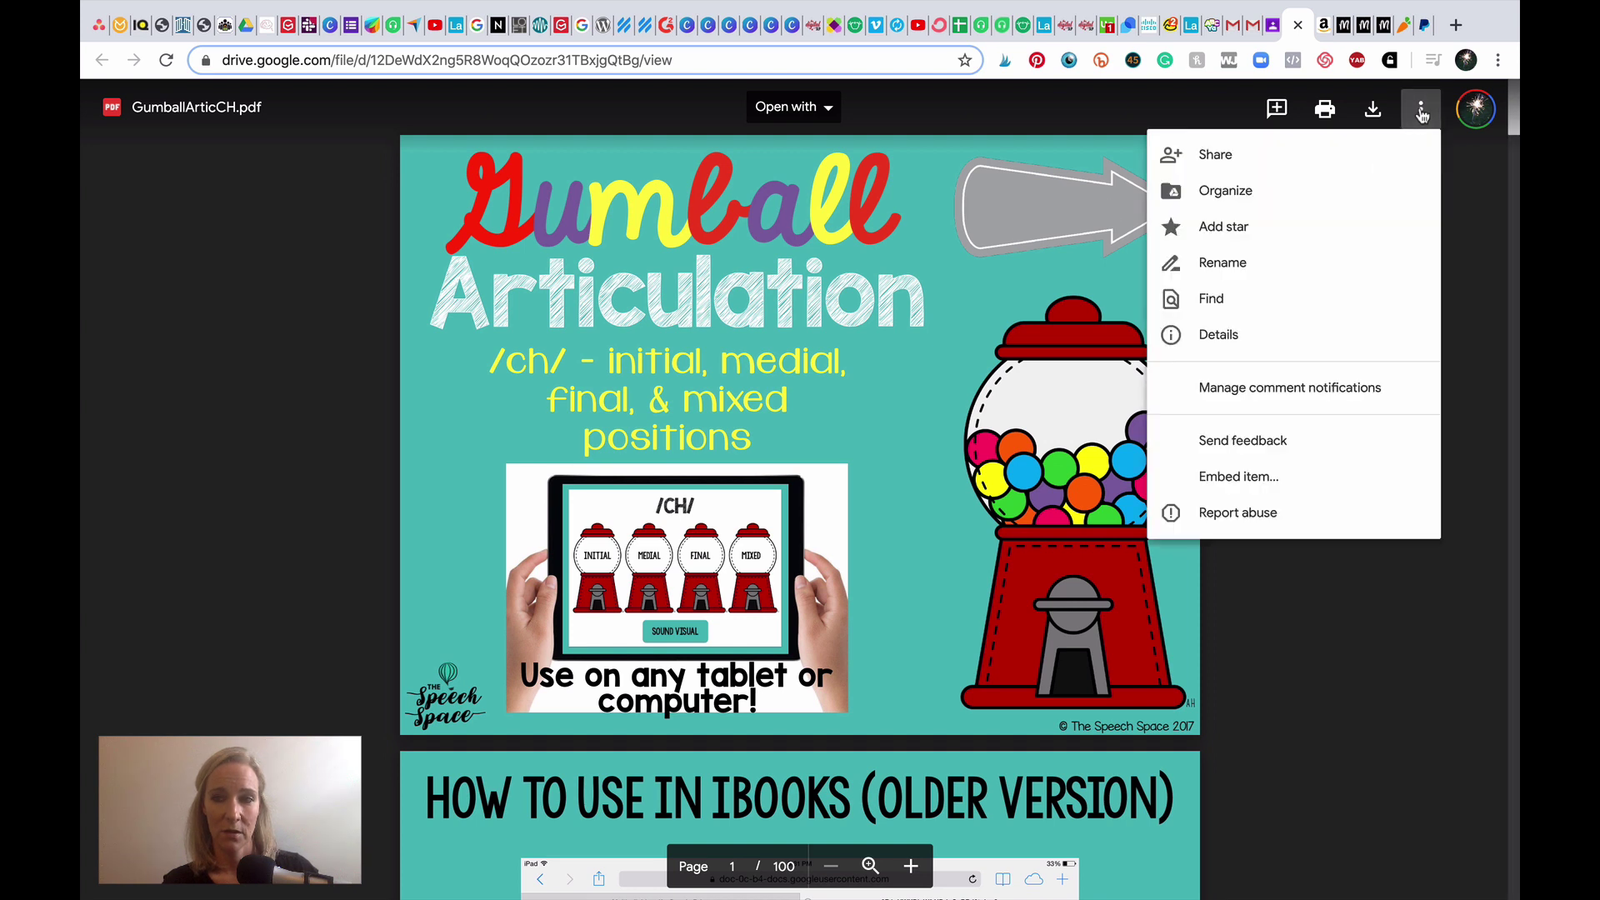
left_click(1419, 116)
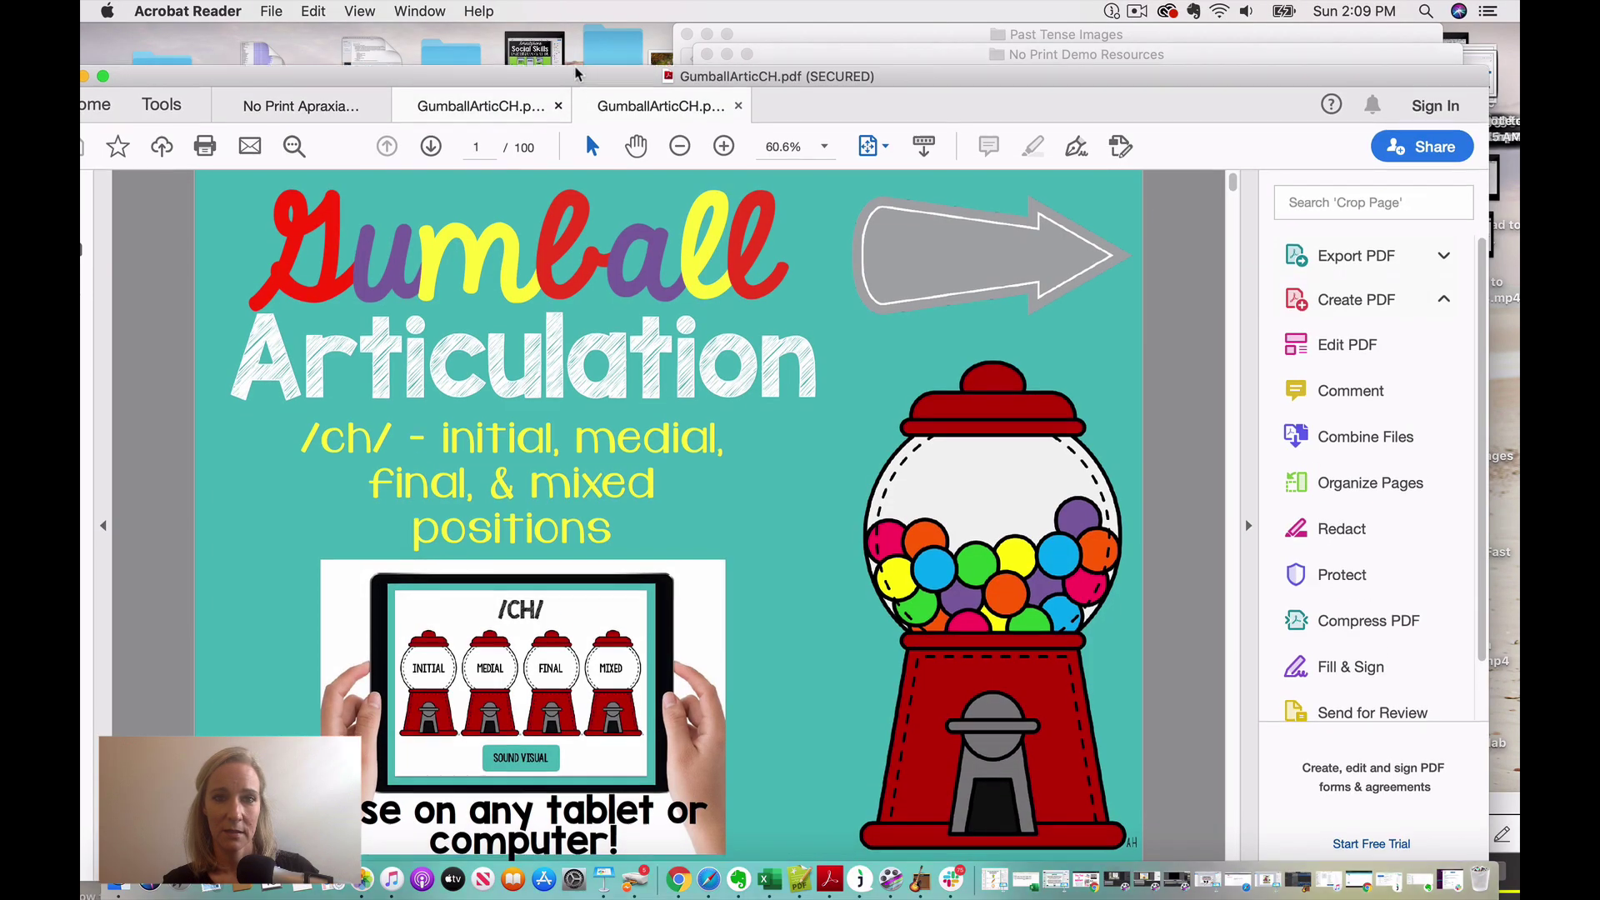
- Move the Acrobat Reader window showing GumballArticCH.pdf higher on screen
left_click_drag(576, 73, 577, 7)
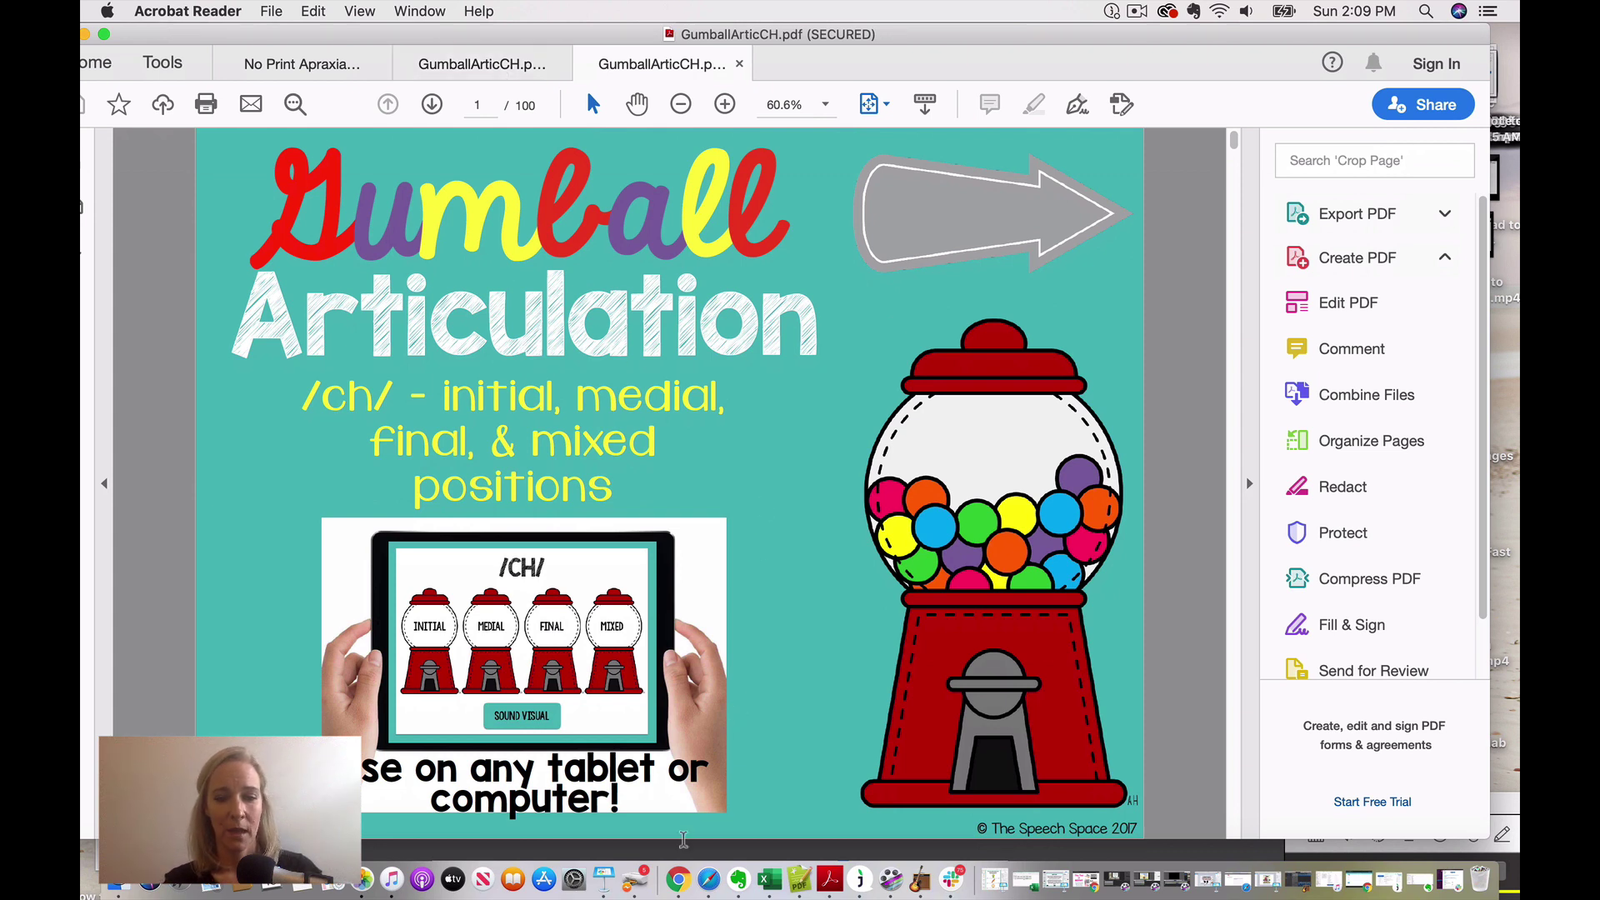
- Back in the Drive viewer, open GumballArticCH.pdf with Lumin PDF
left_click(679, 881)
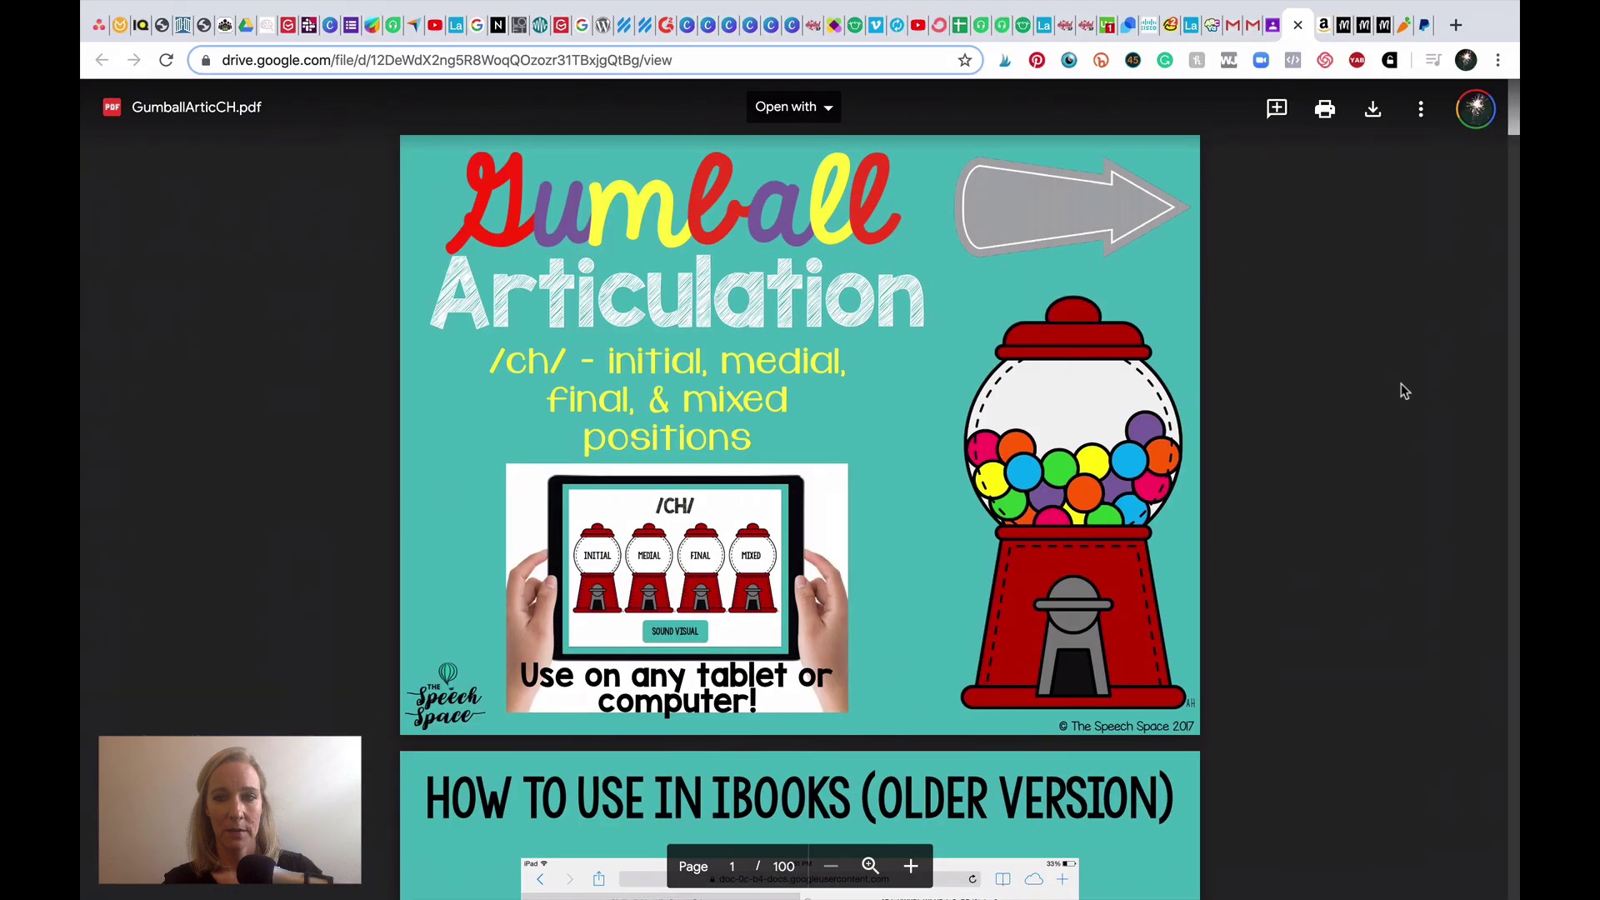
scroll(1077, 222, "down", 4)
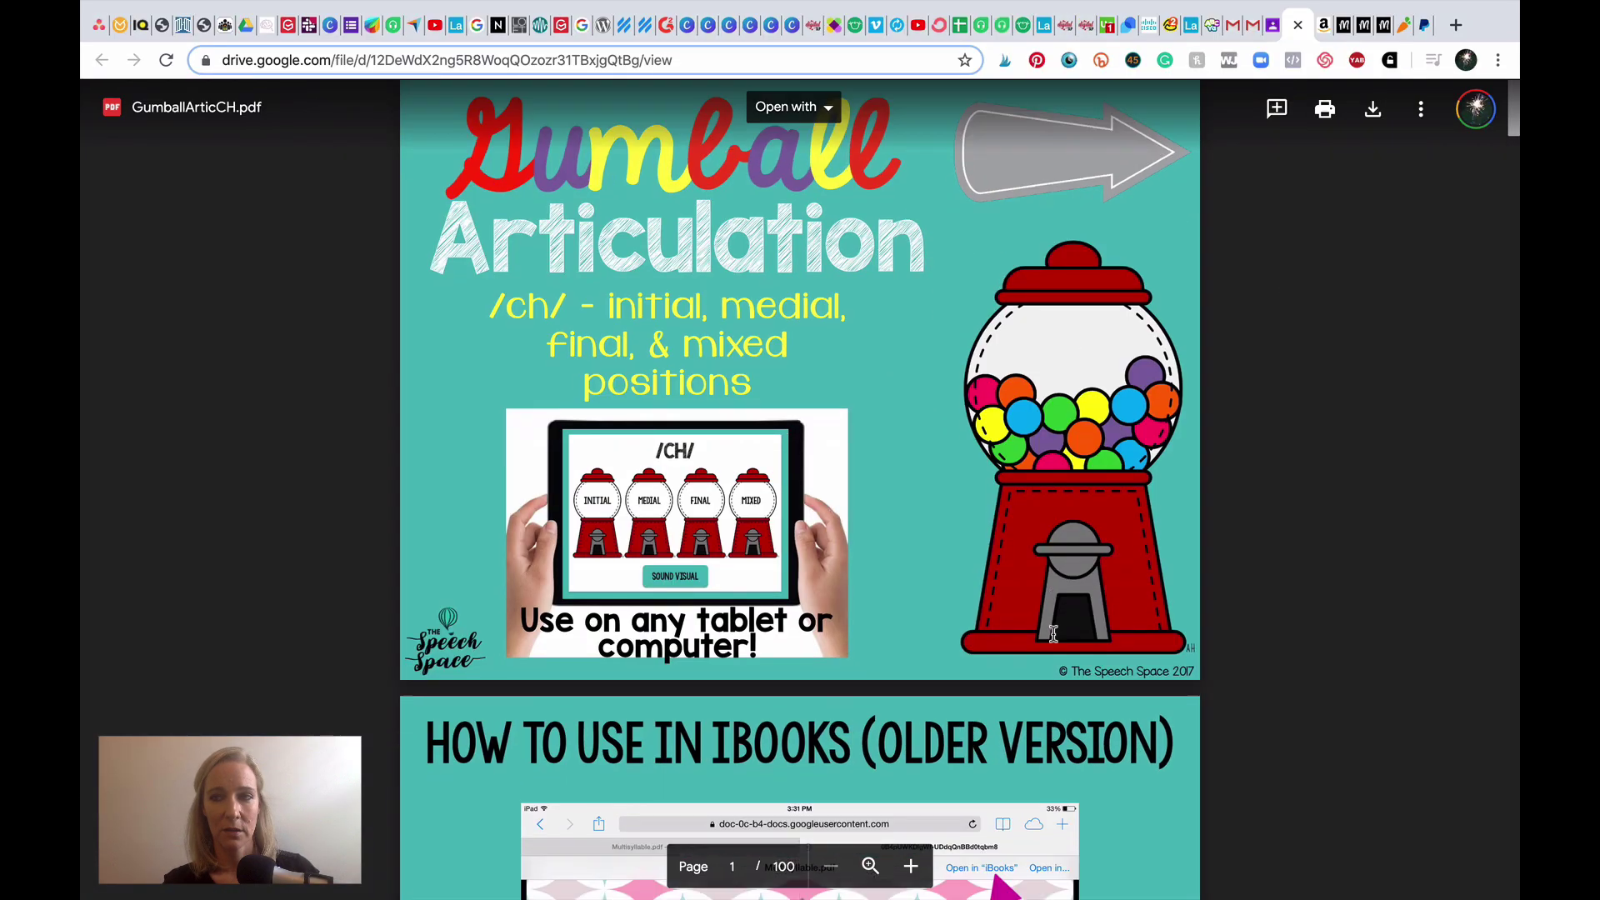
scroll(1056, 570, "up", 4)
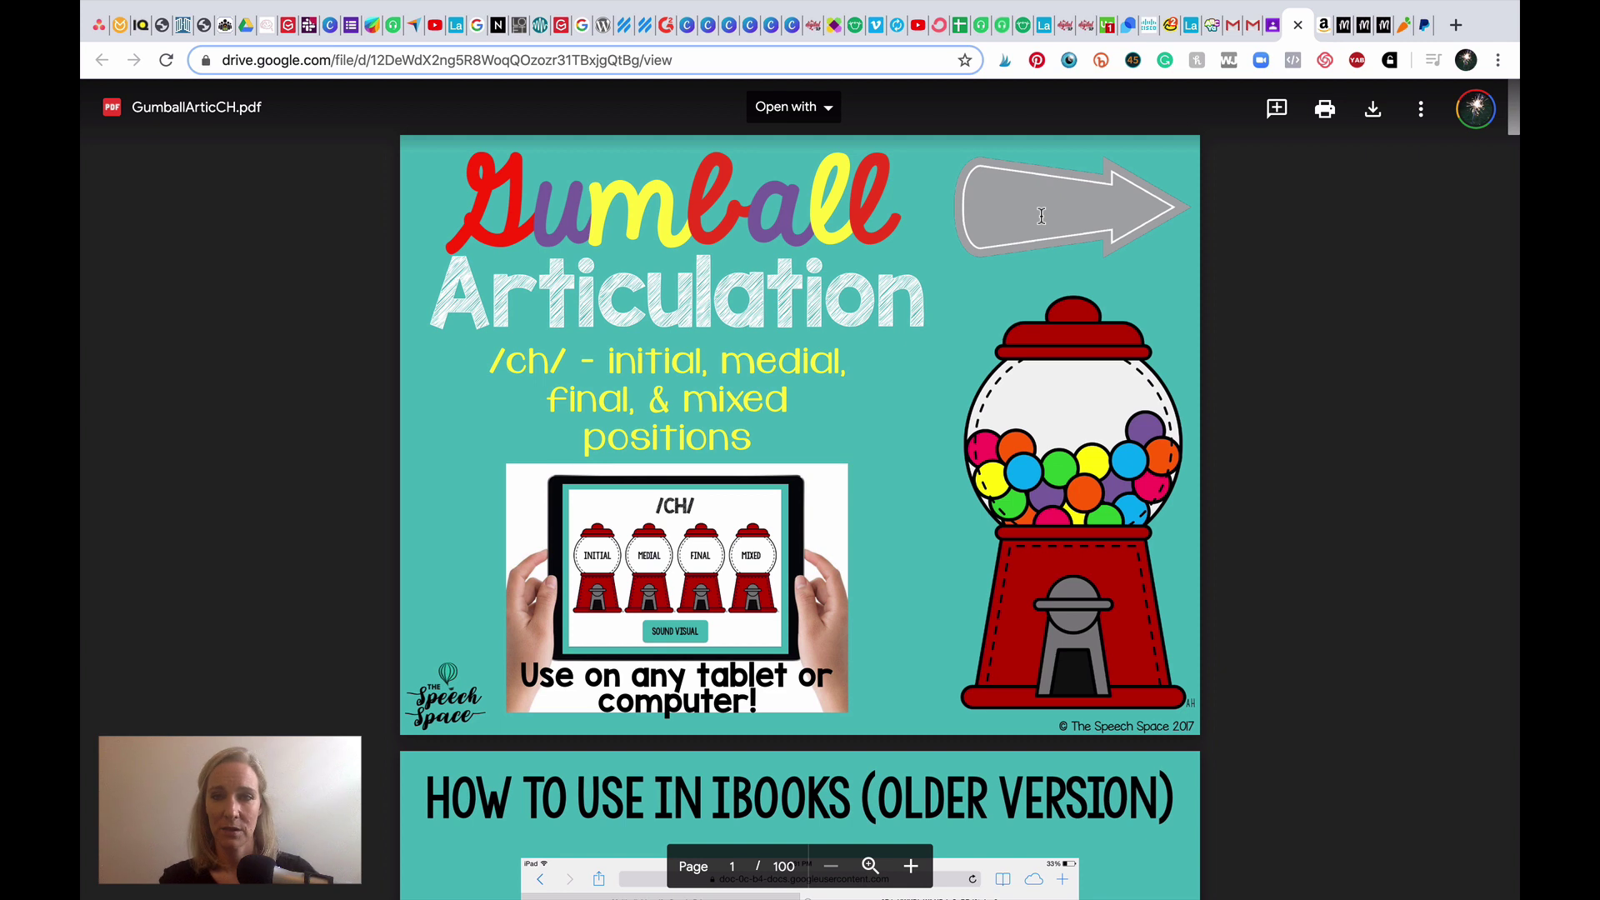
left_click(822, 110)
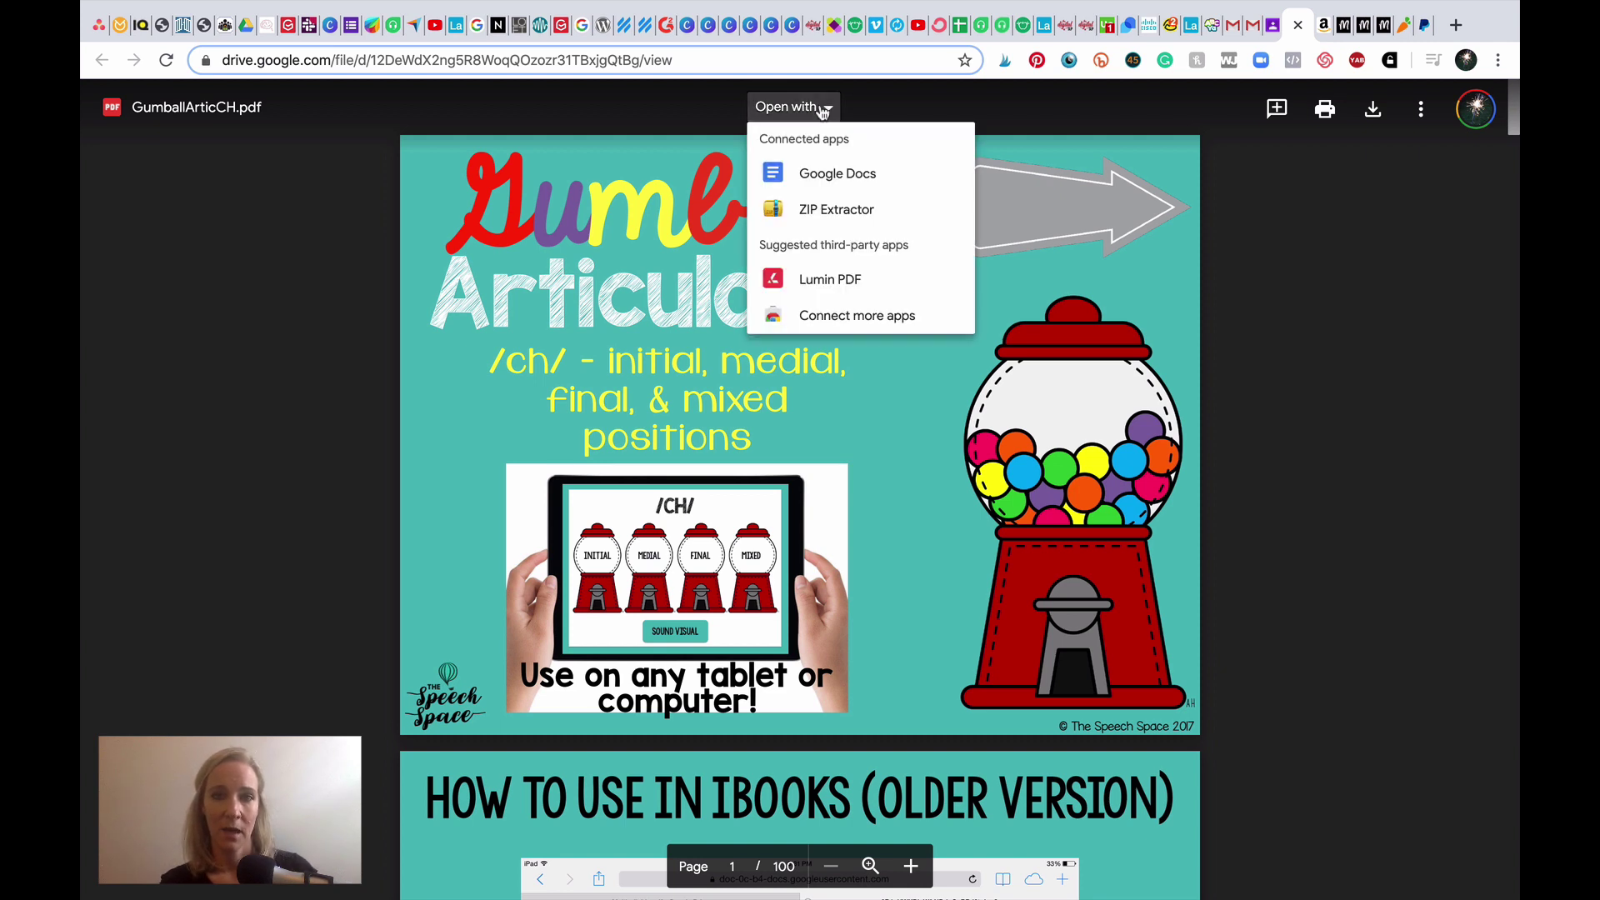
left_click(848, 282)
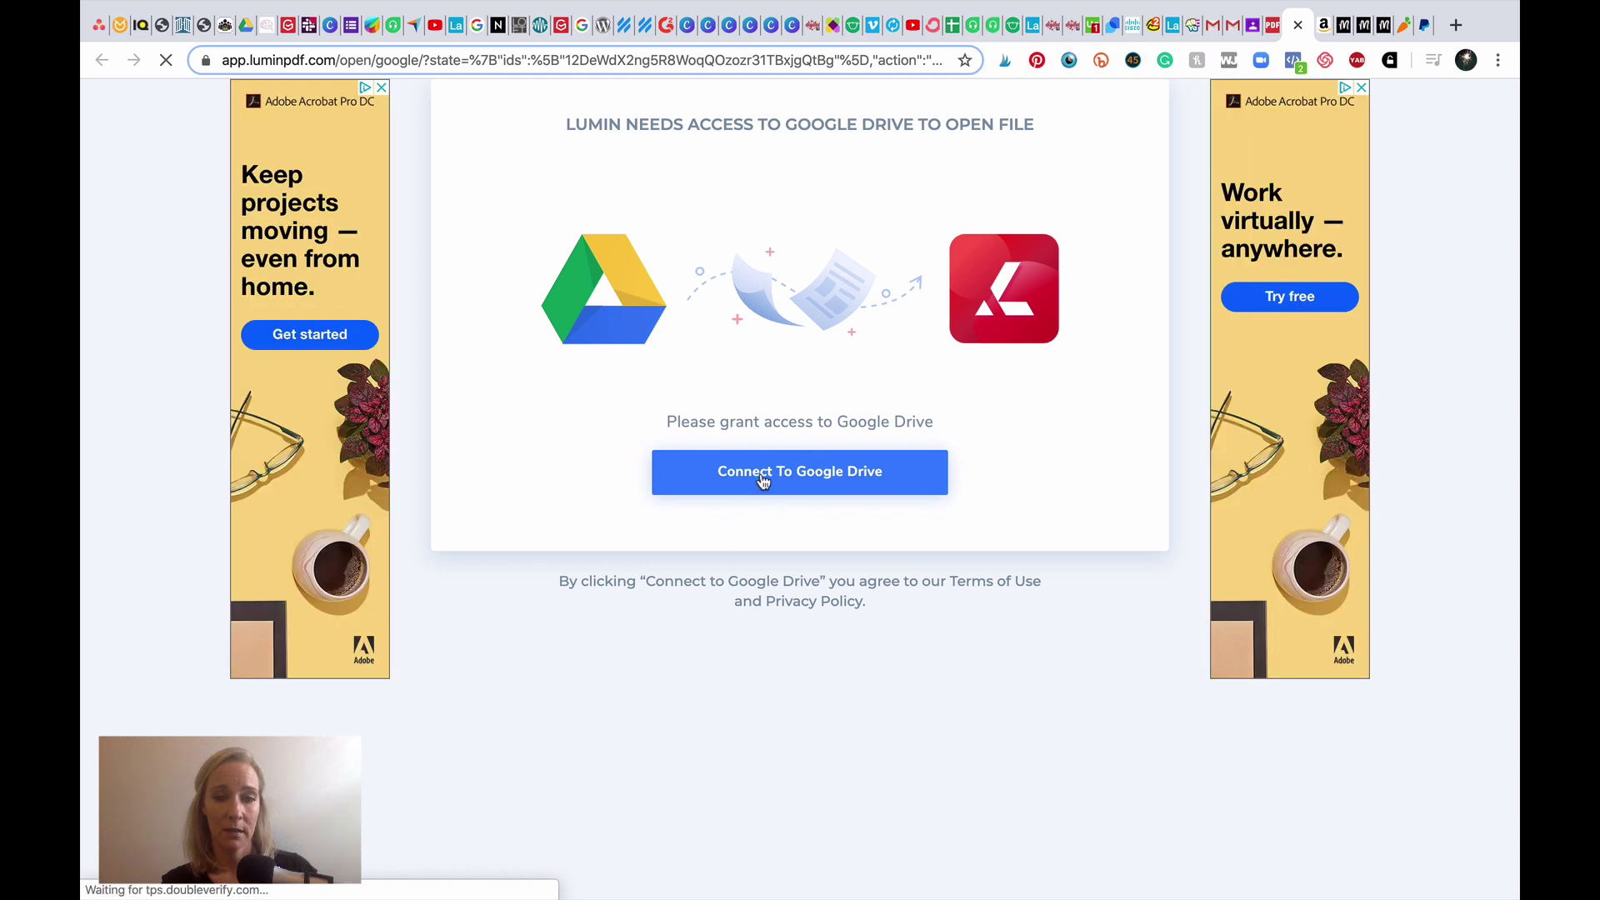
- Connect Lumin PDF to the Google account, allowing both Drive file permissions
left_click(761, 477)
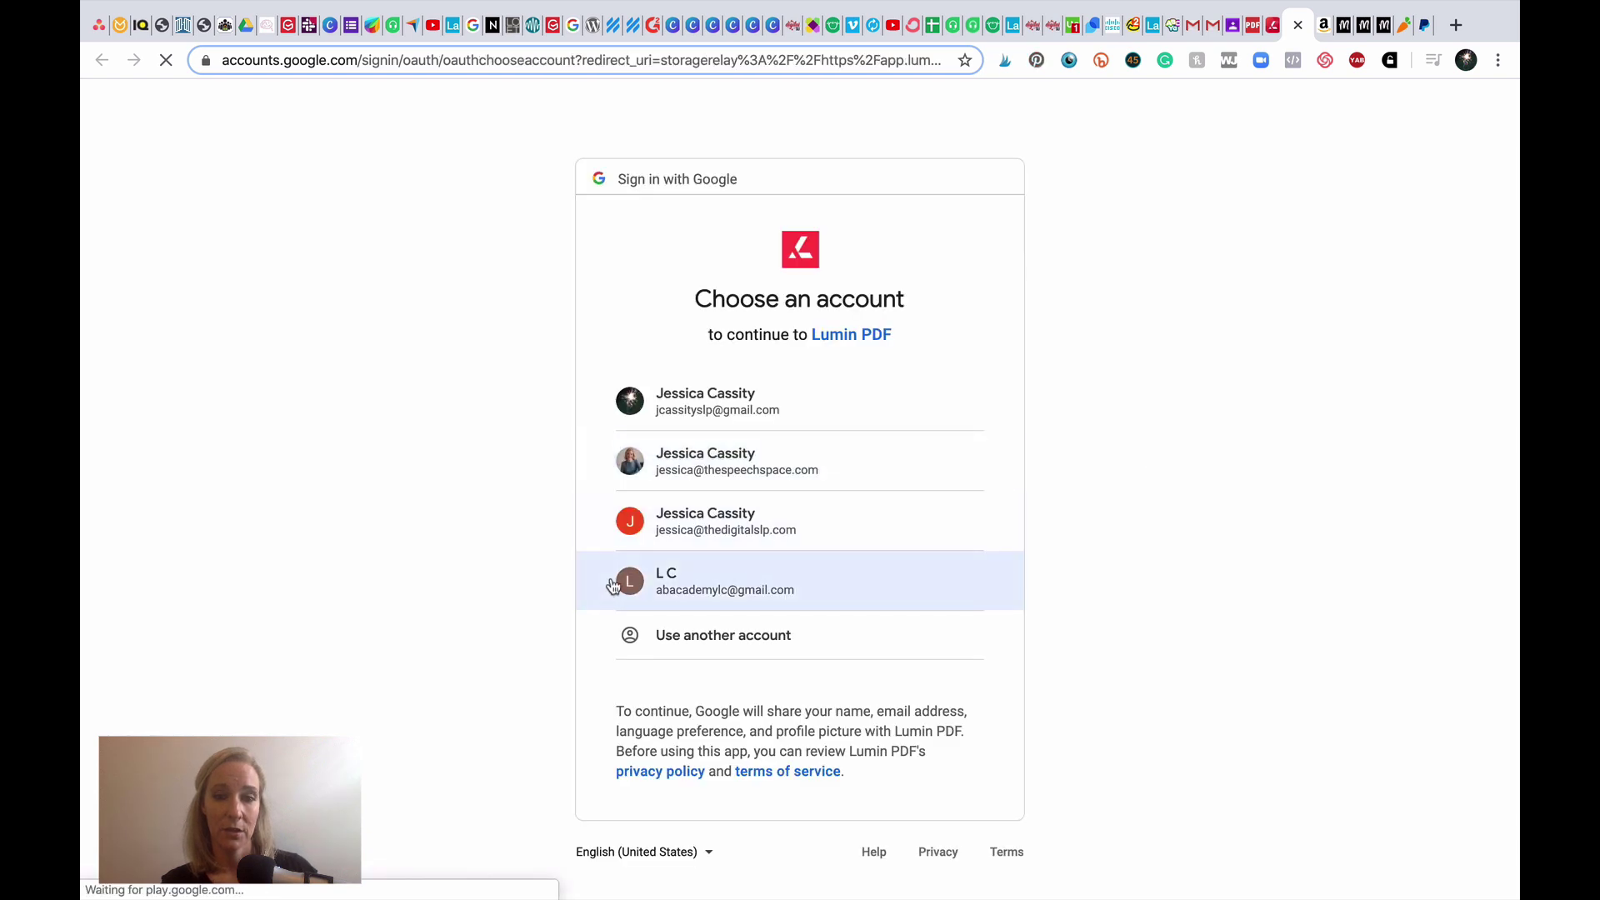
left_click(684, 413)
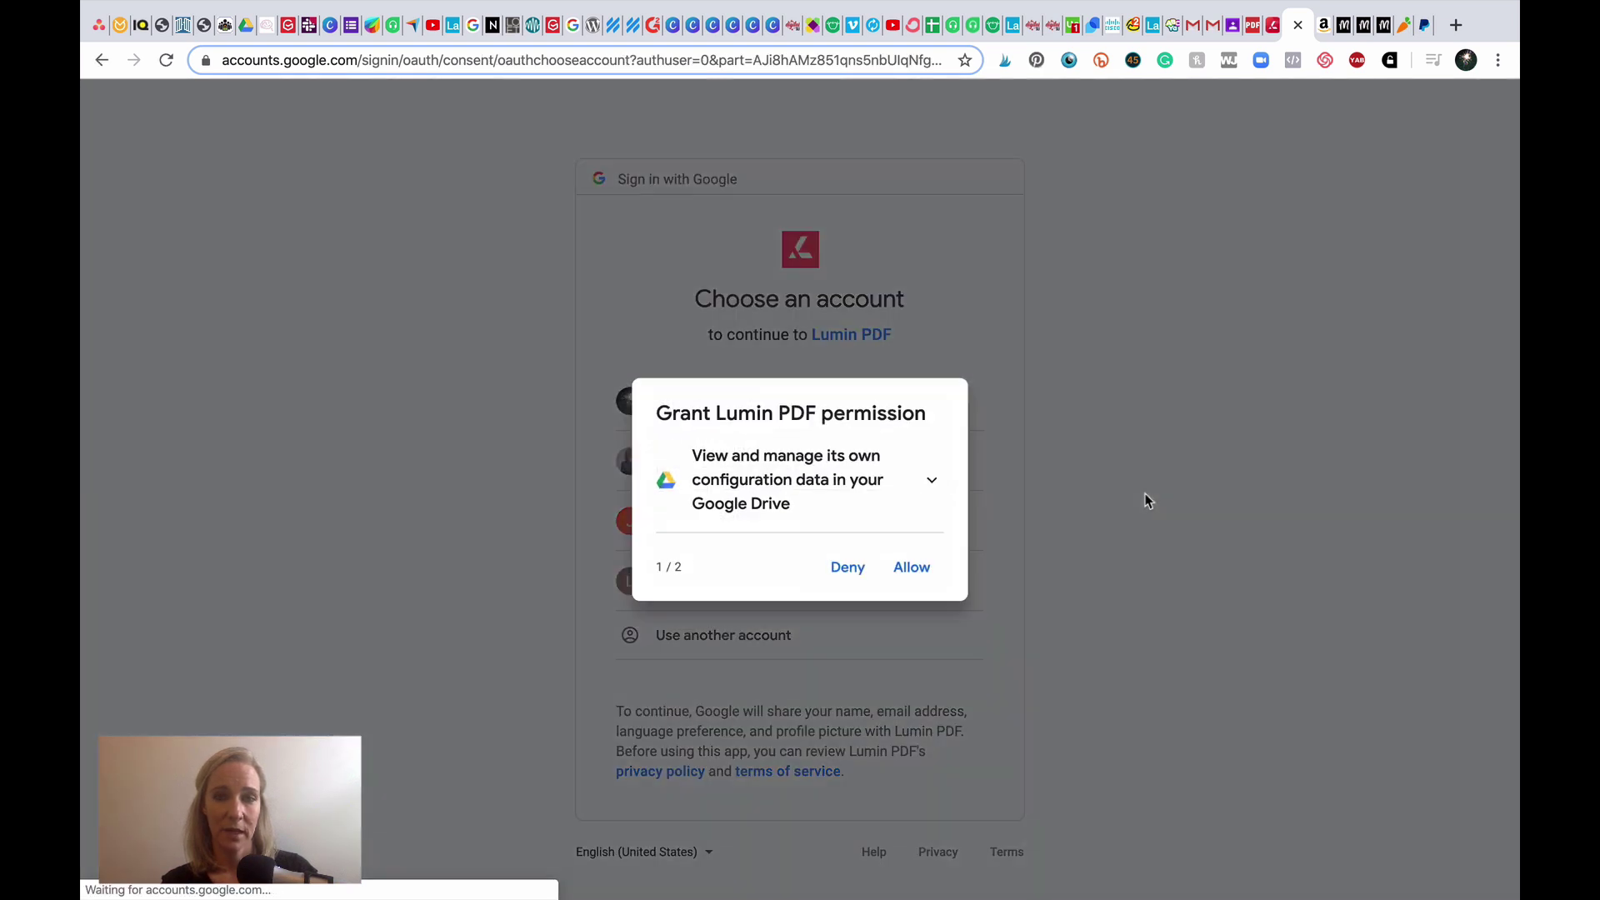
left_click(905, 571)
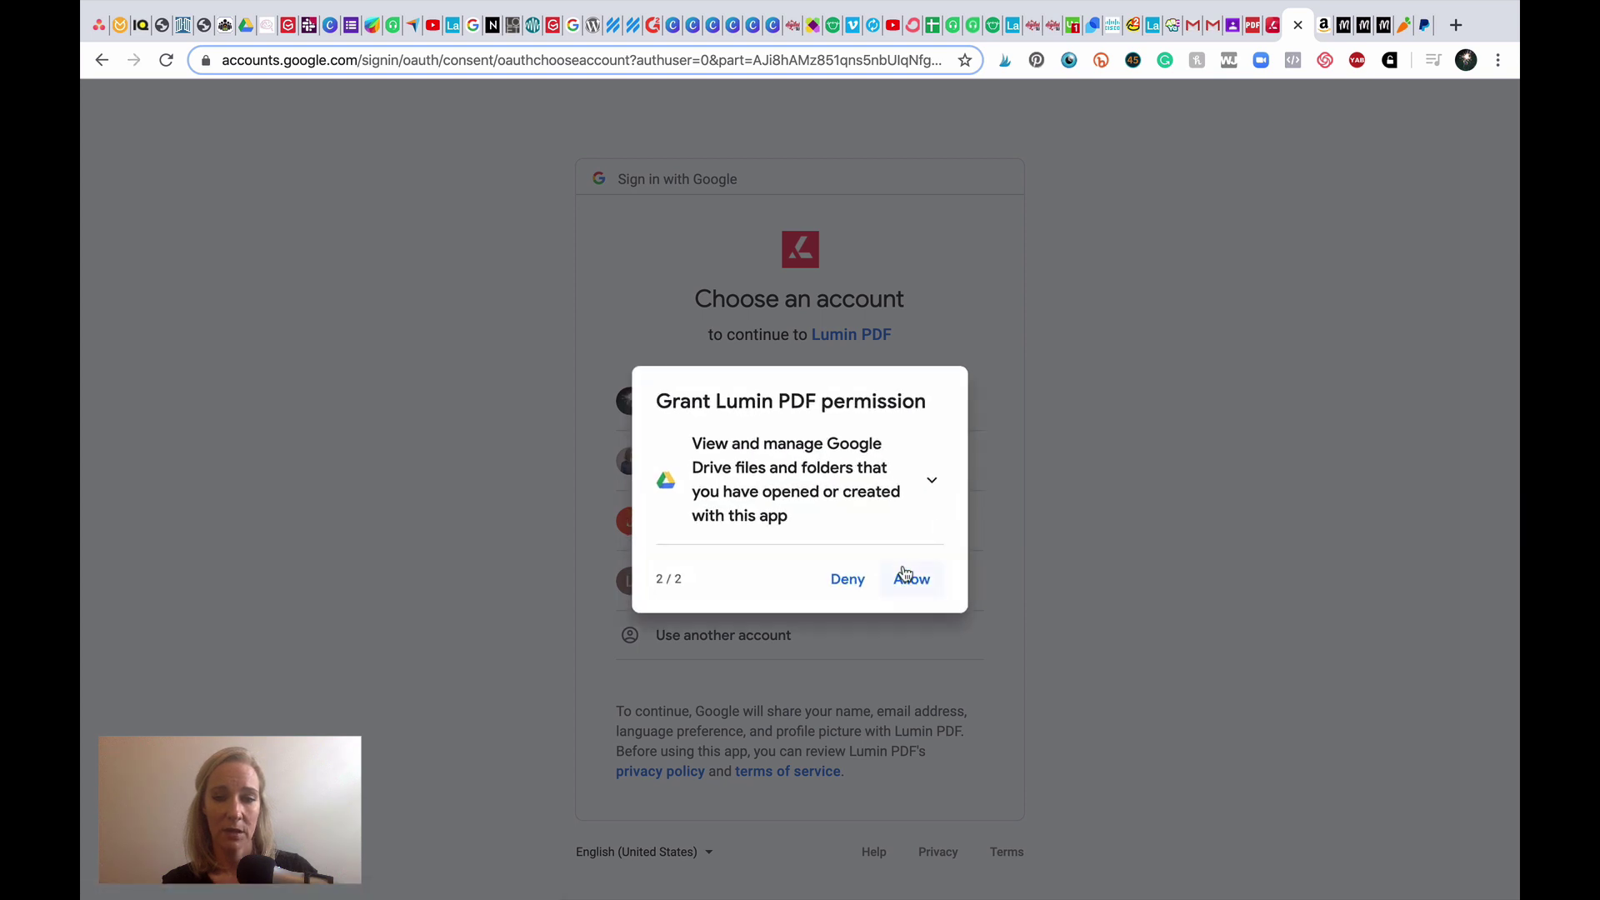
left_click(904, 577)
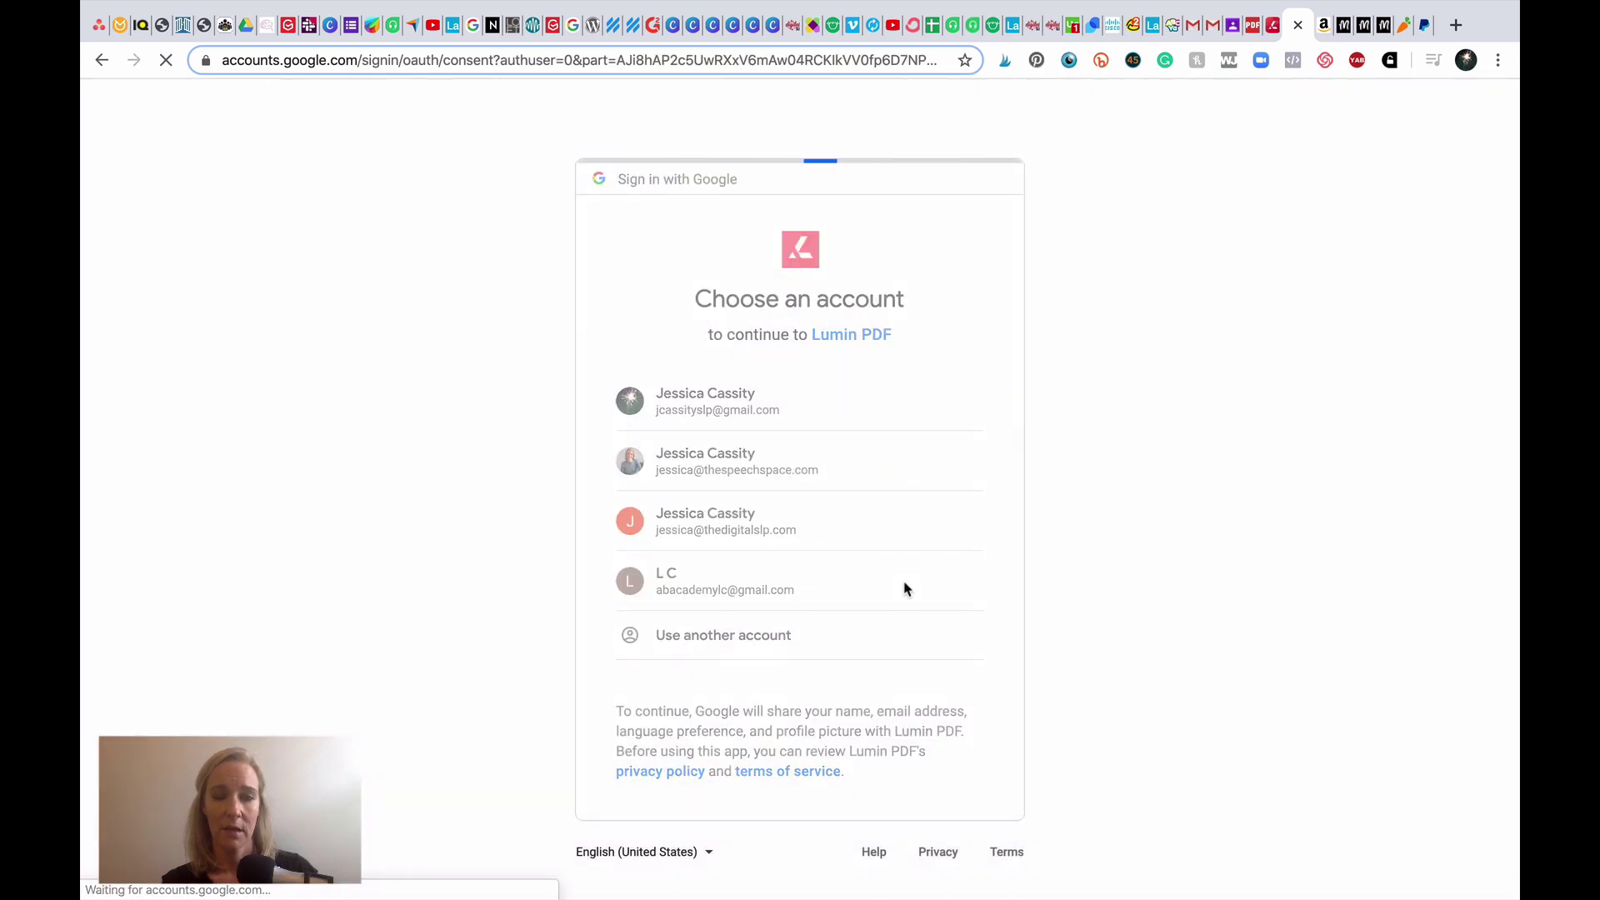
scroll(907, 588, "down", 3)
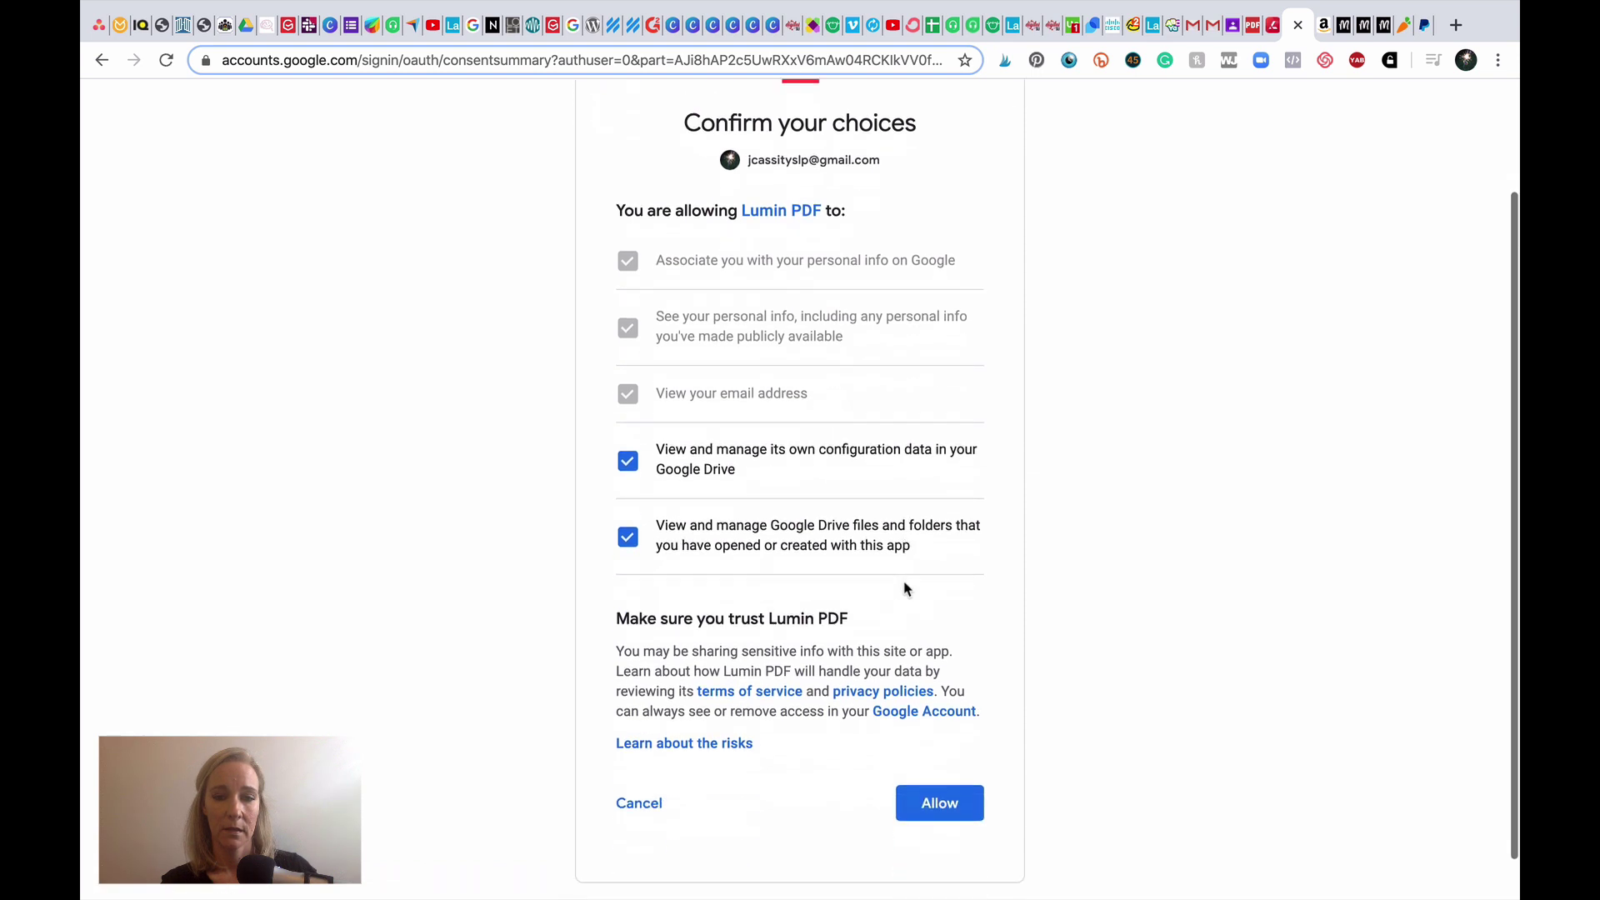
scroll(907, 588, "down", 1)
left_click(930, 756)
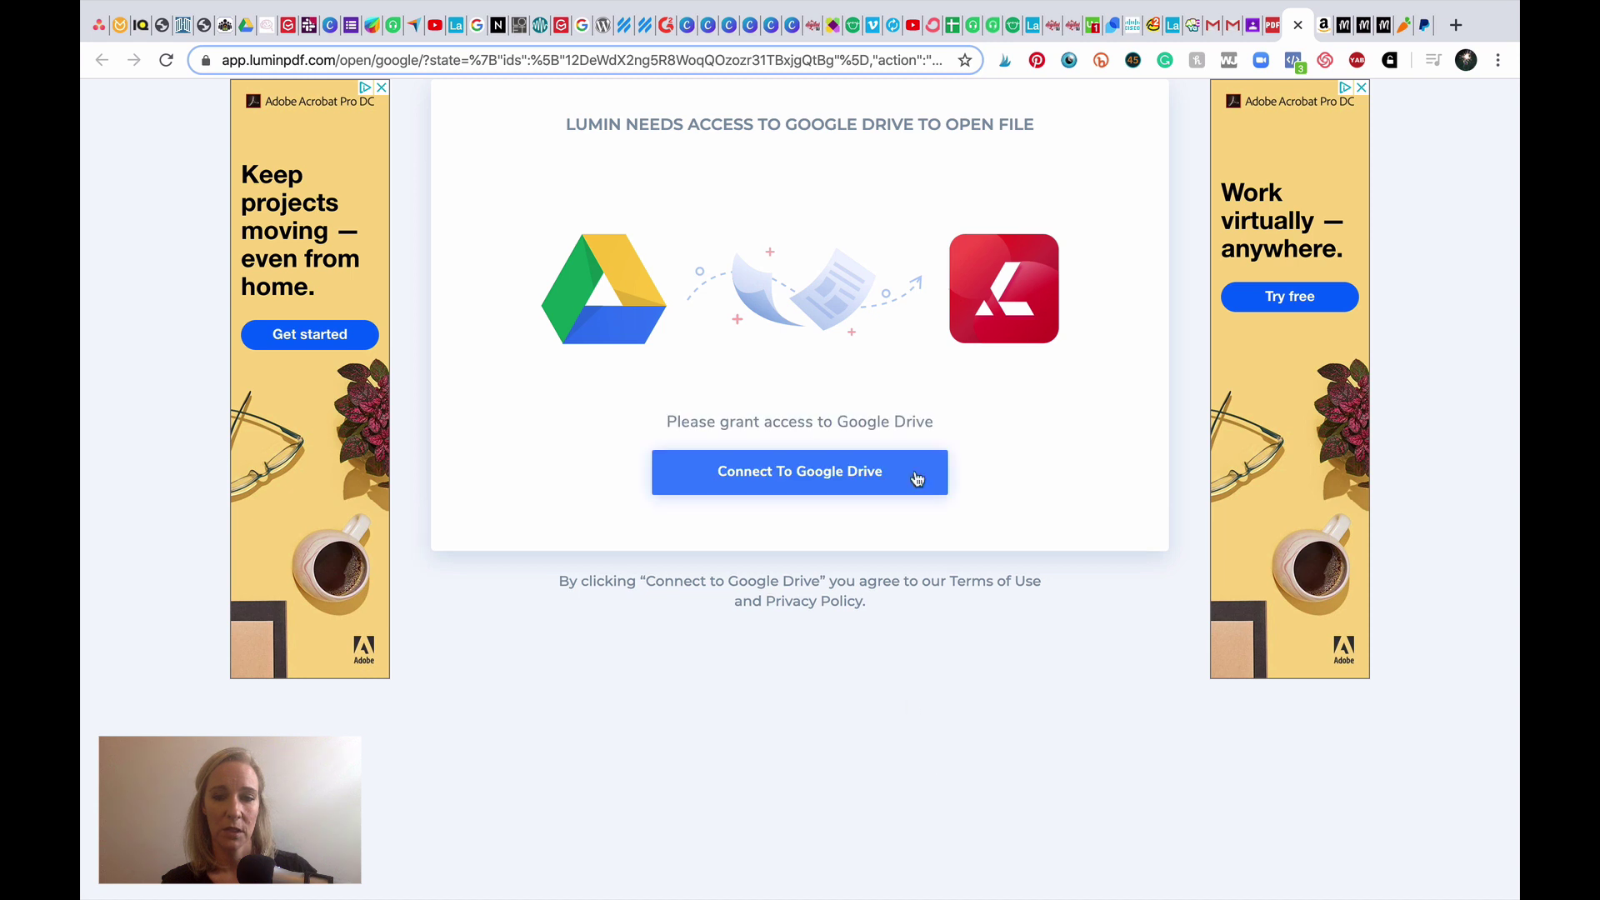
left_click(746, 470)
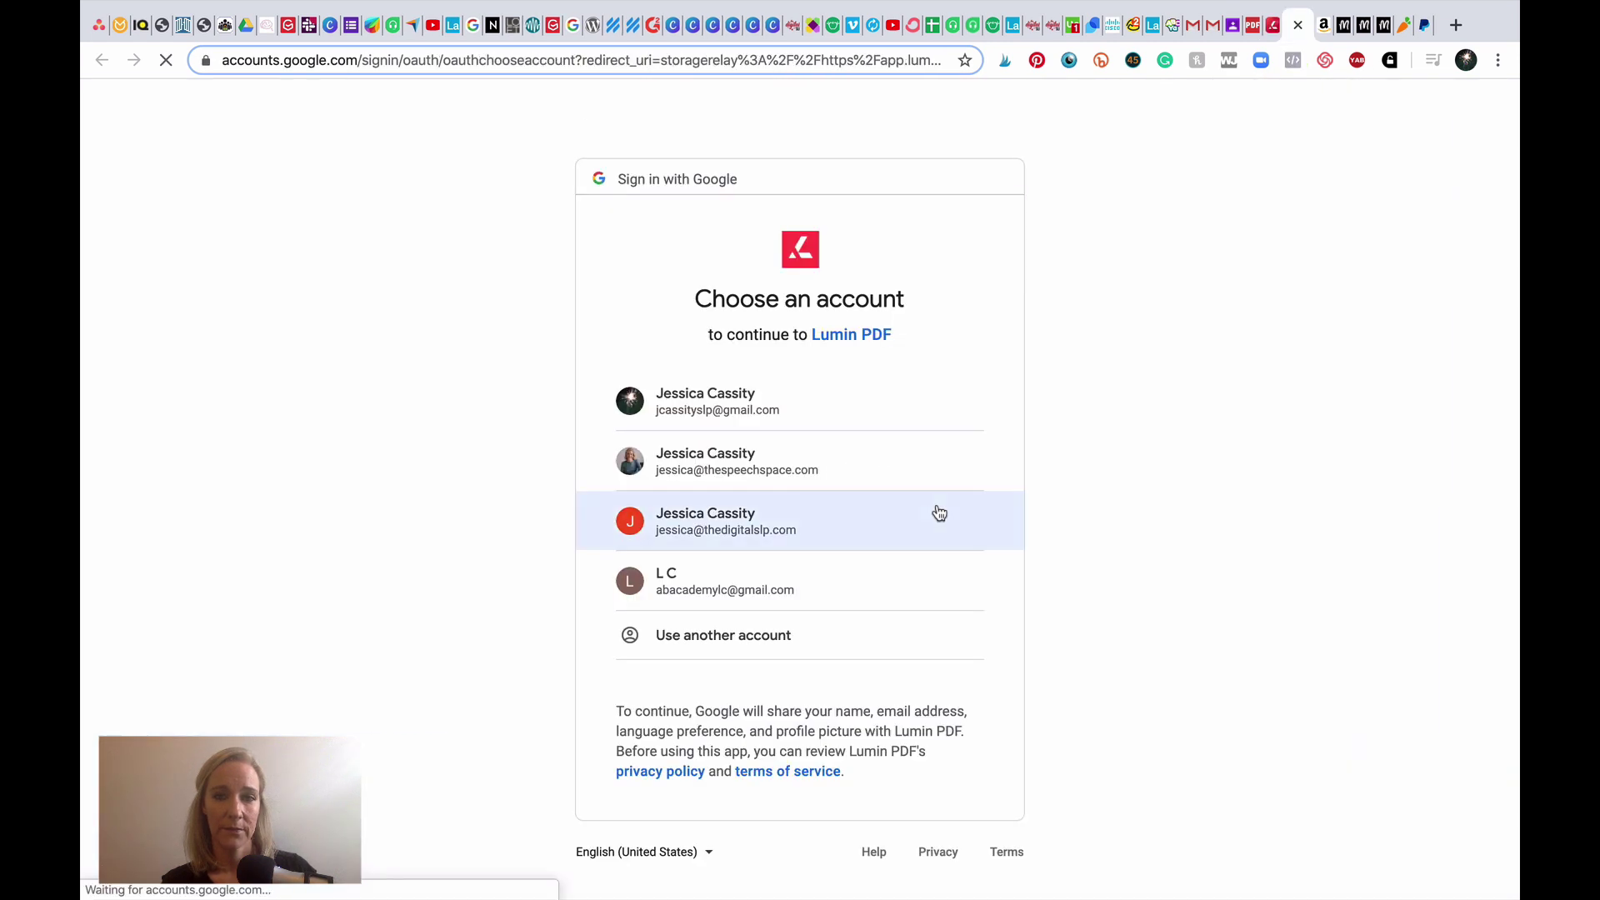
left_click(734, 405)
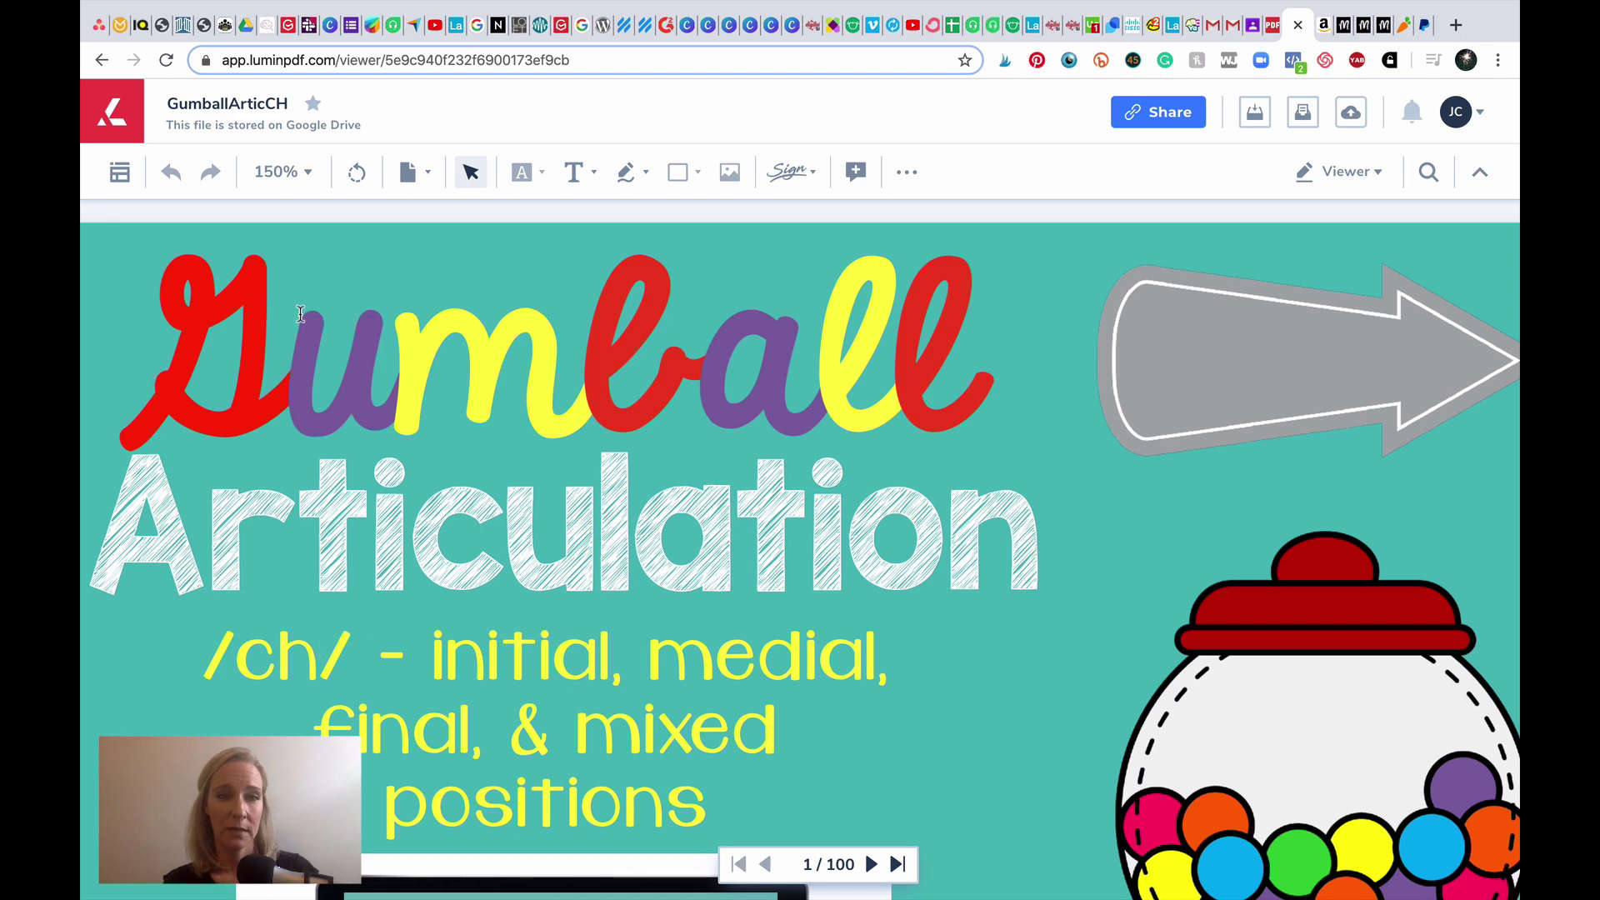
- Set Lumin's zoom to Fit so the full GumballArticCH cover page shows
left_click(307, 174)
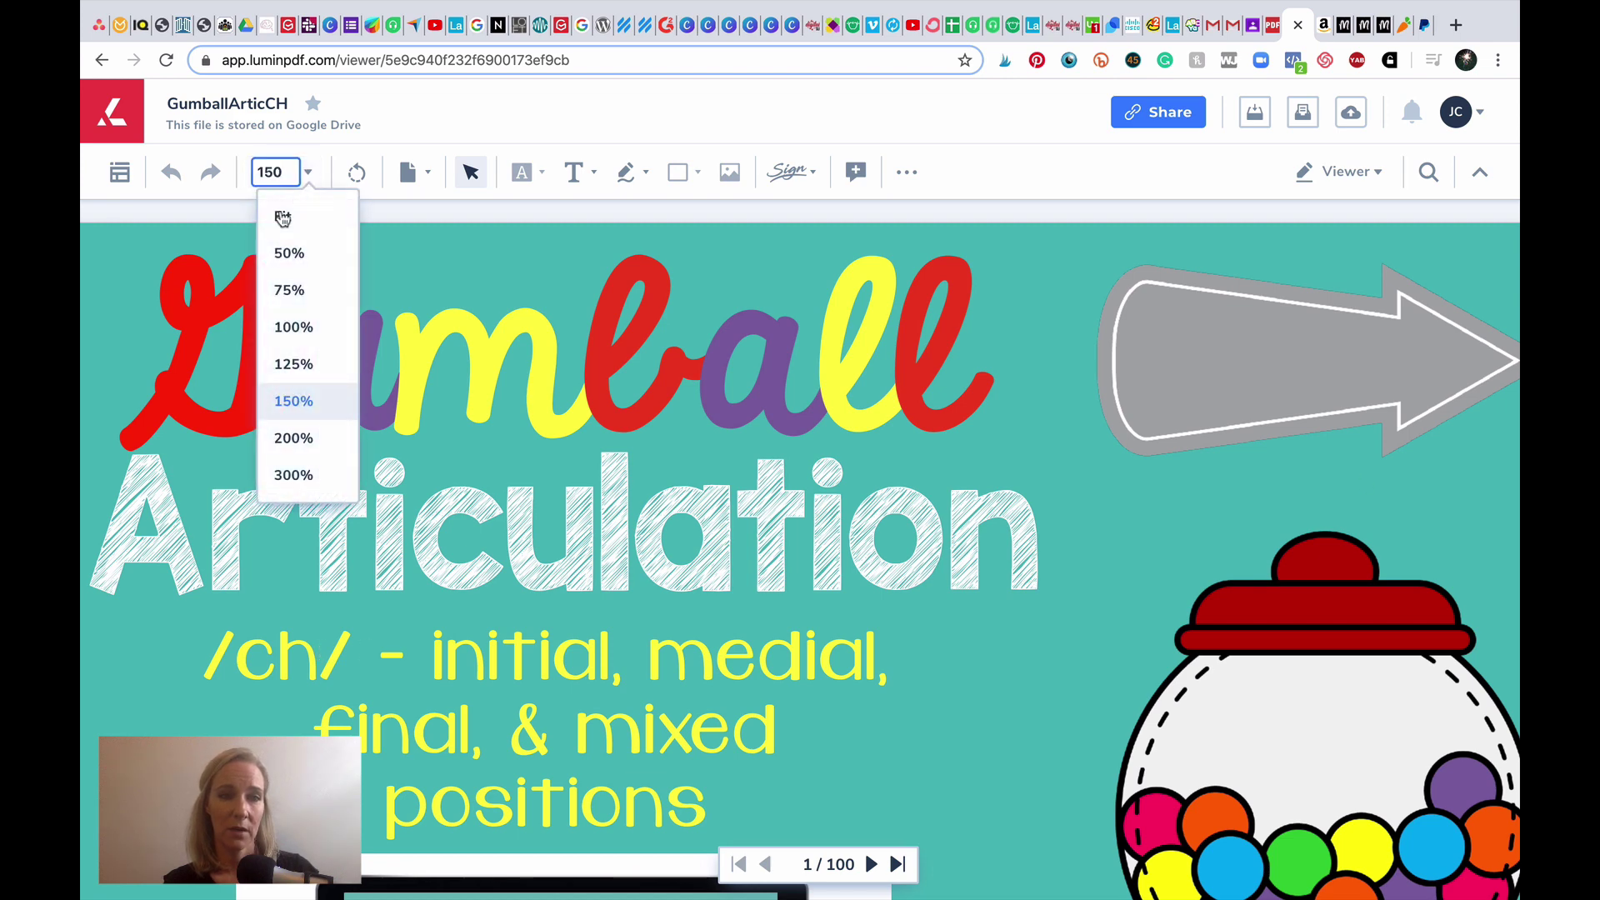
left_click(280, 219)
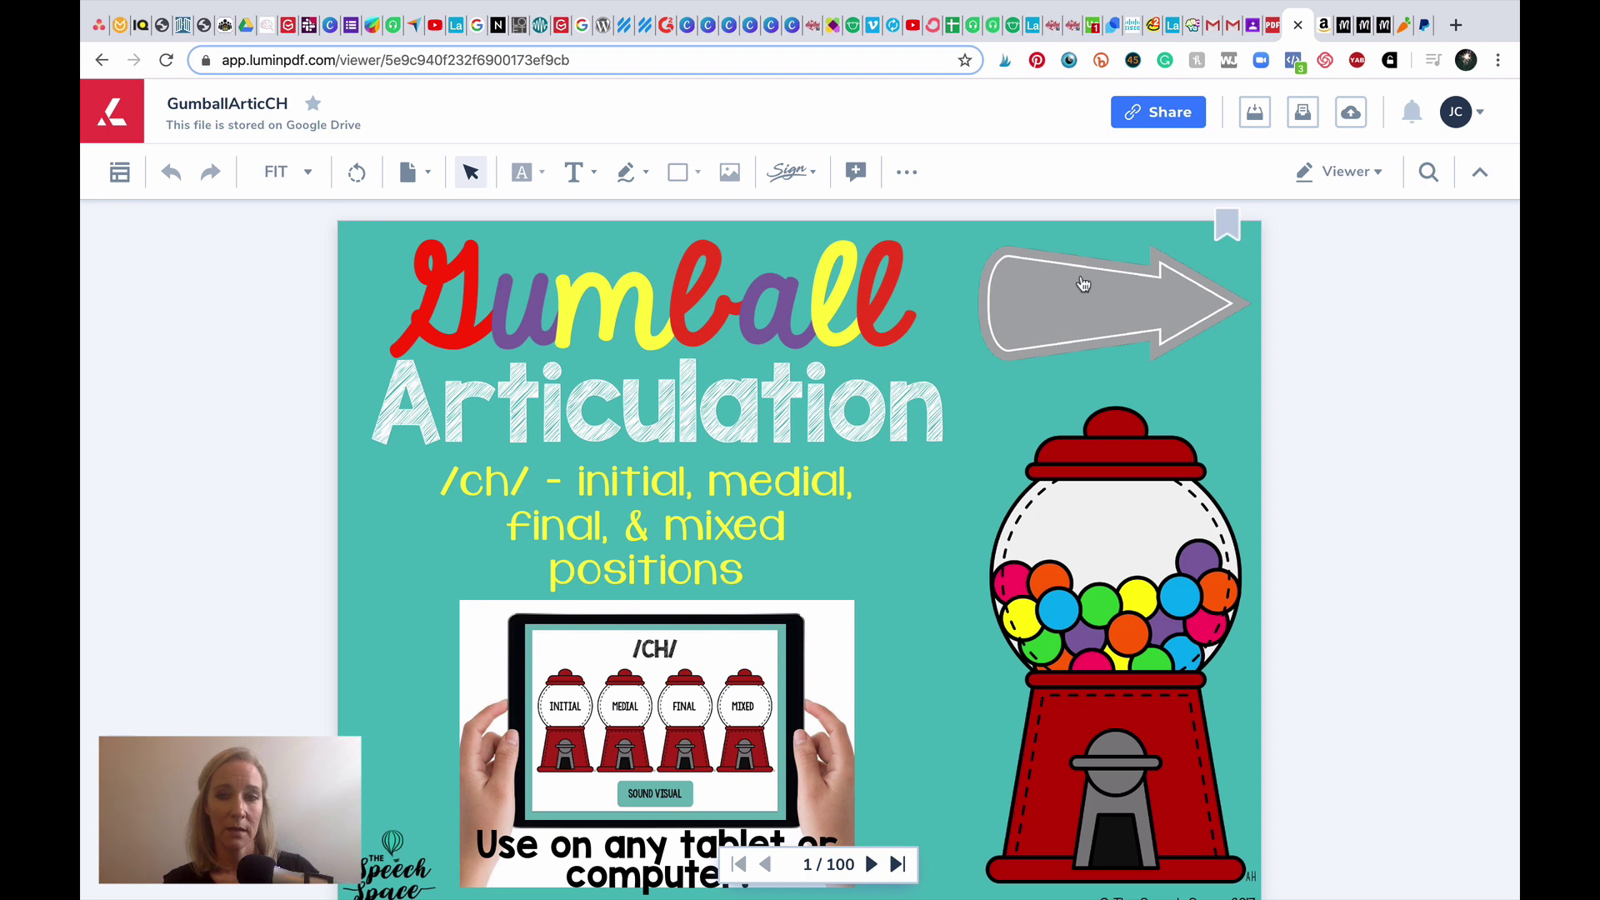
- Page forward past the instruction and Fill the Gumball Machine pages to the /CH/ menu on page 7
left_click(1070, 307)
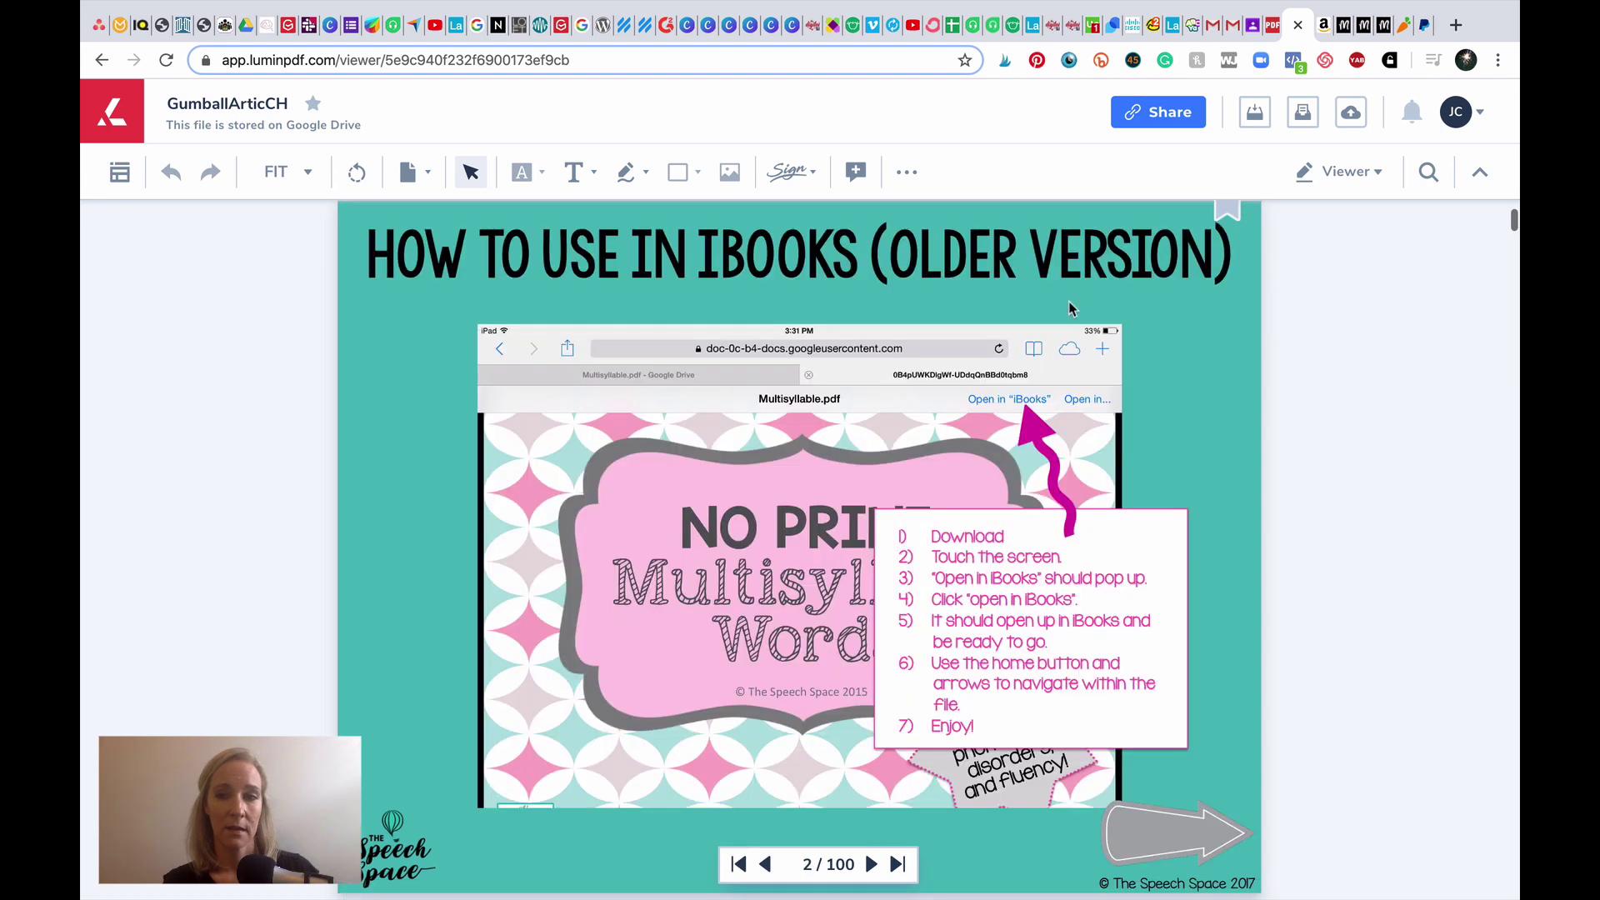
left_click(1153, 836)
left_click(1154, 836)
left_click(1154, 836)
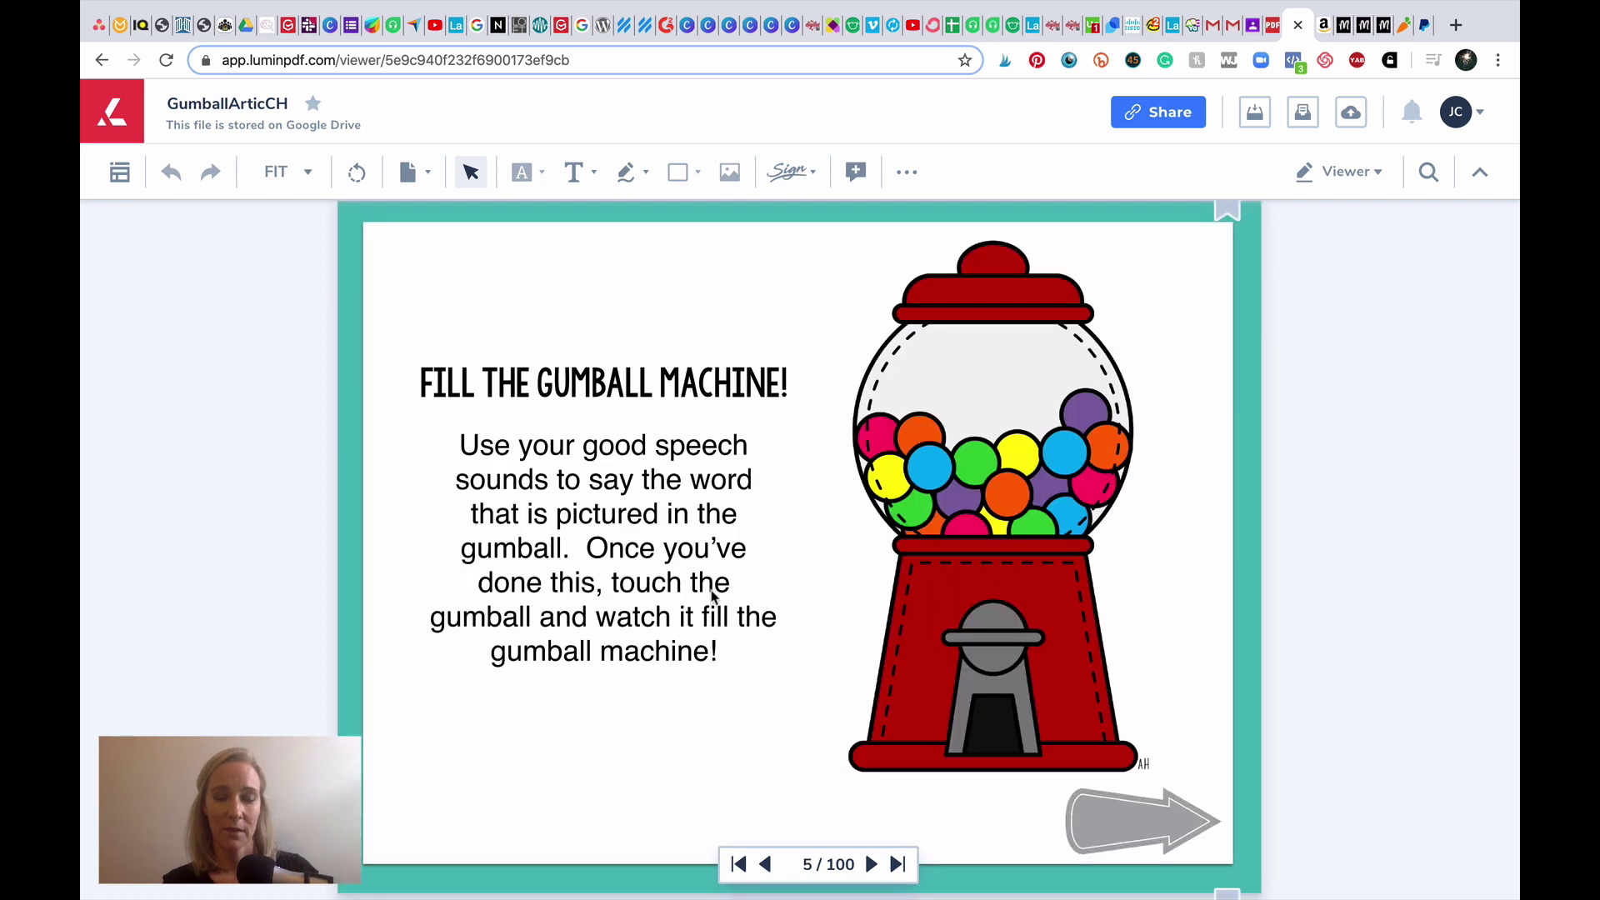
left_click(1098, 834)
left_click(1097, 833)
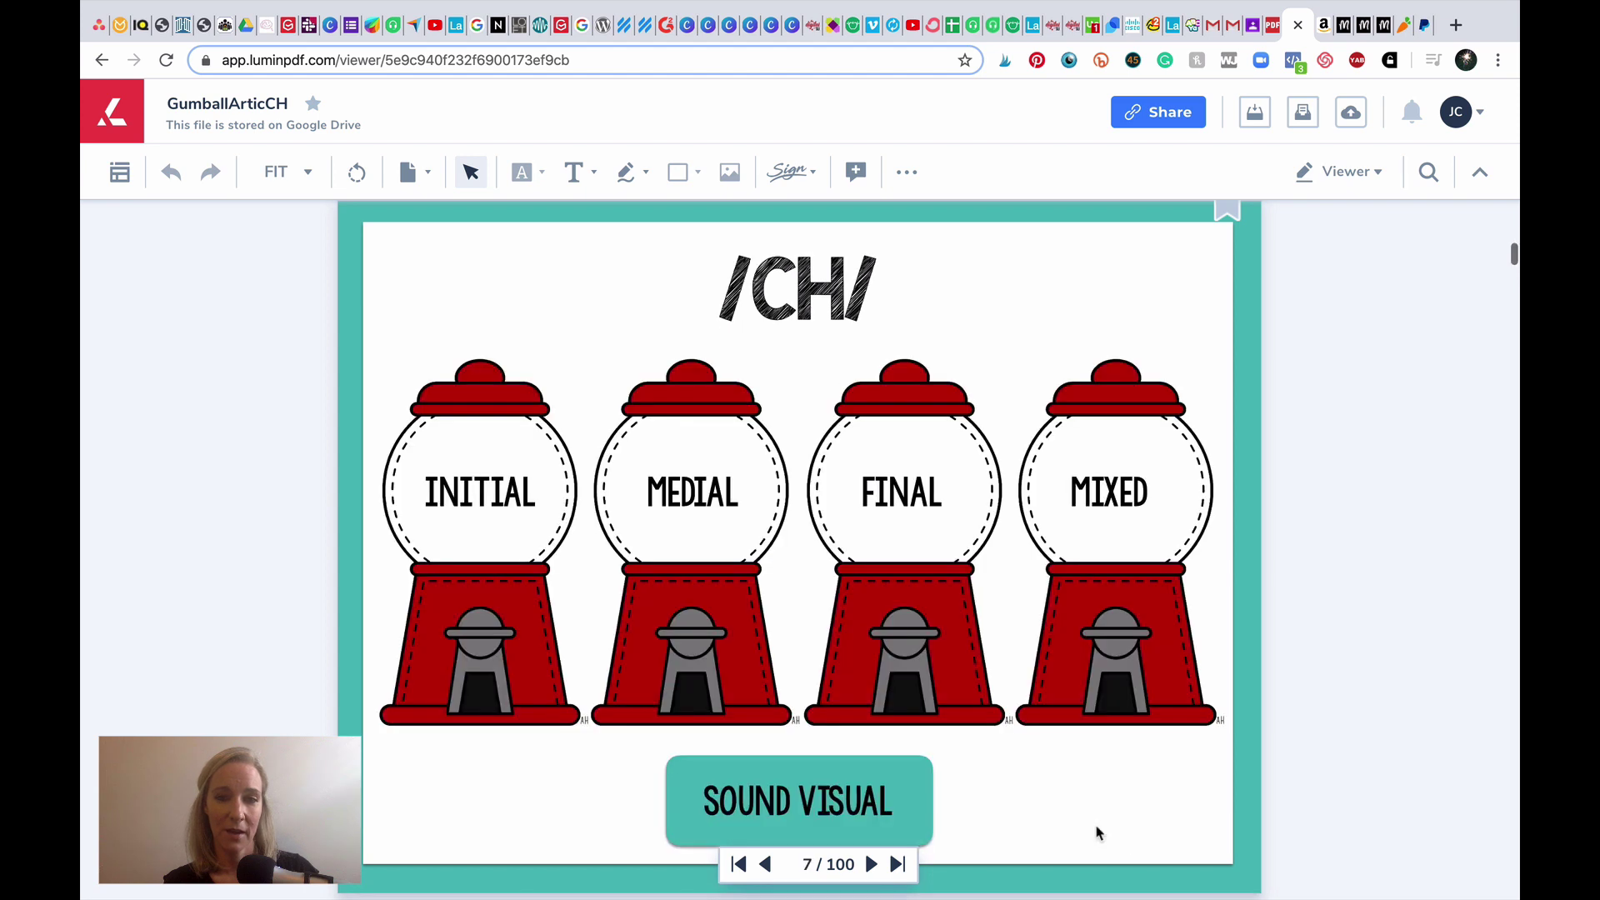
- Play the INITIAL words from chain to cheese, adding a gumball for each, then go home
left_click(473, 486)
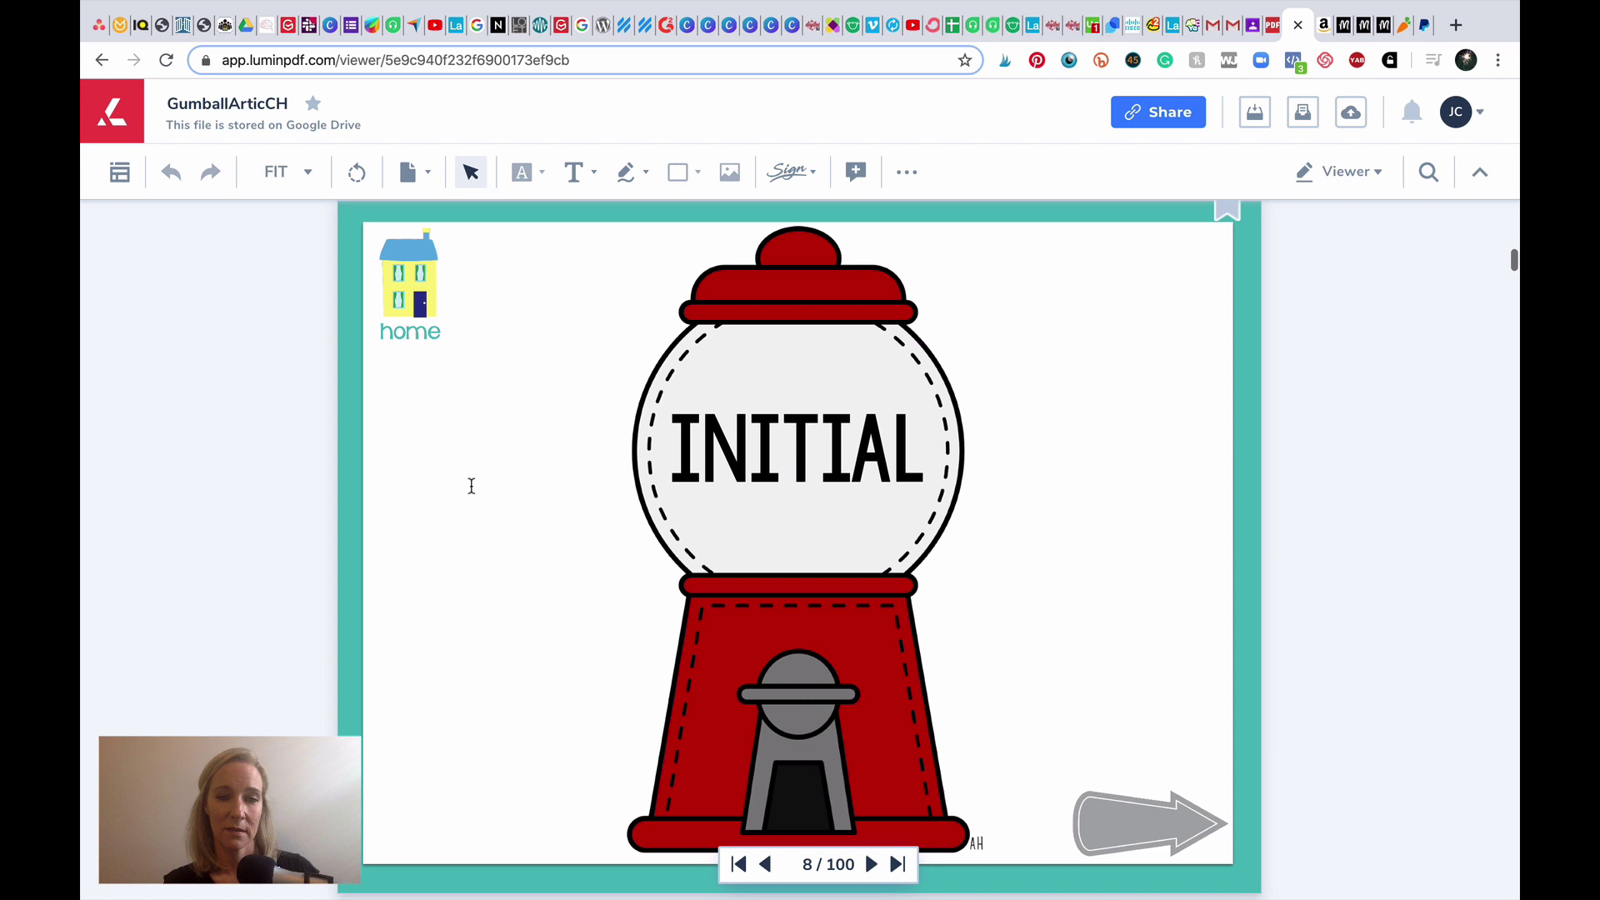
left_click(1138, 829)
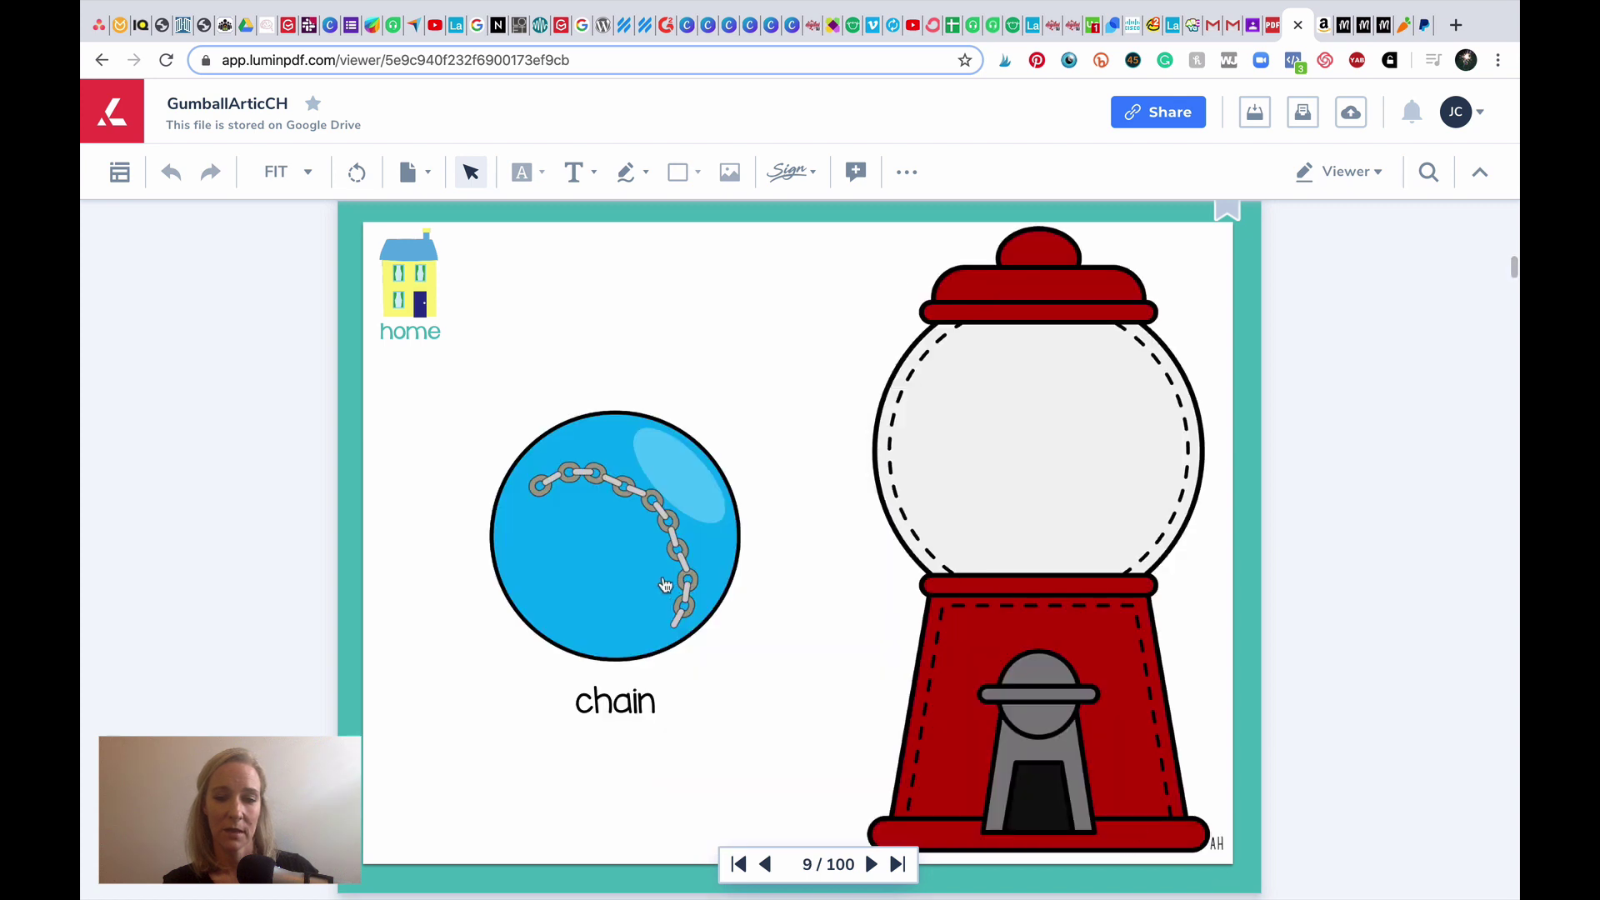
left_click(561, 614)
left_click(562, 614)
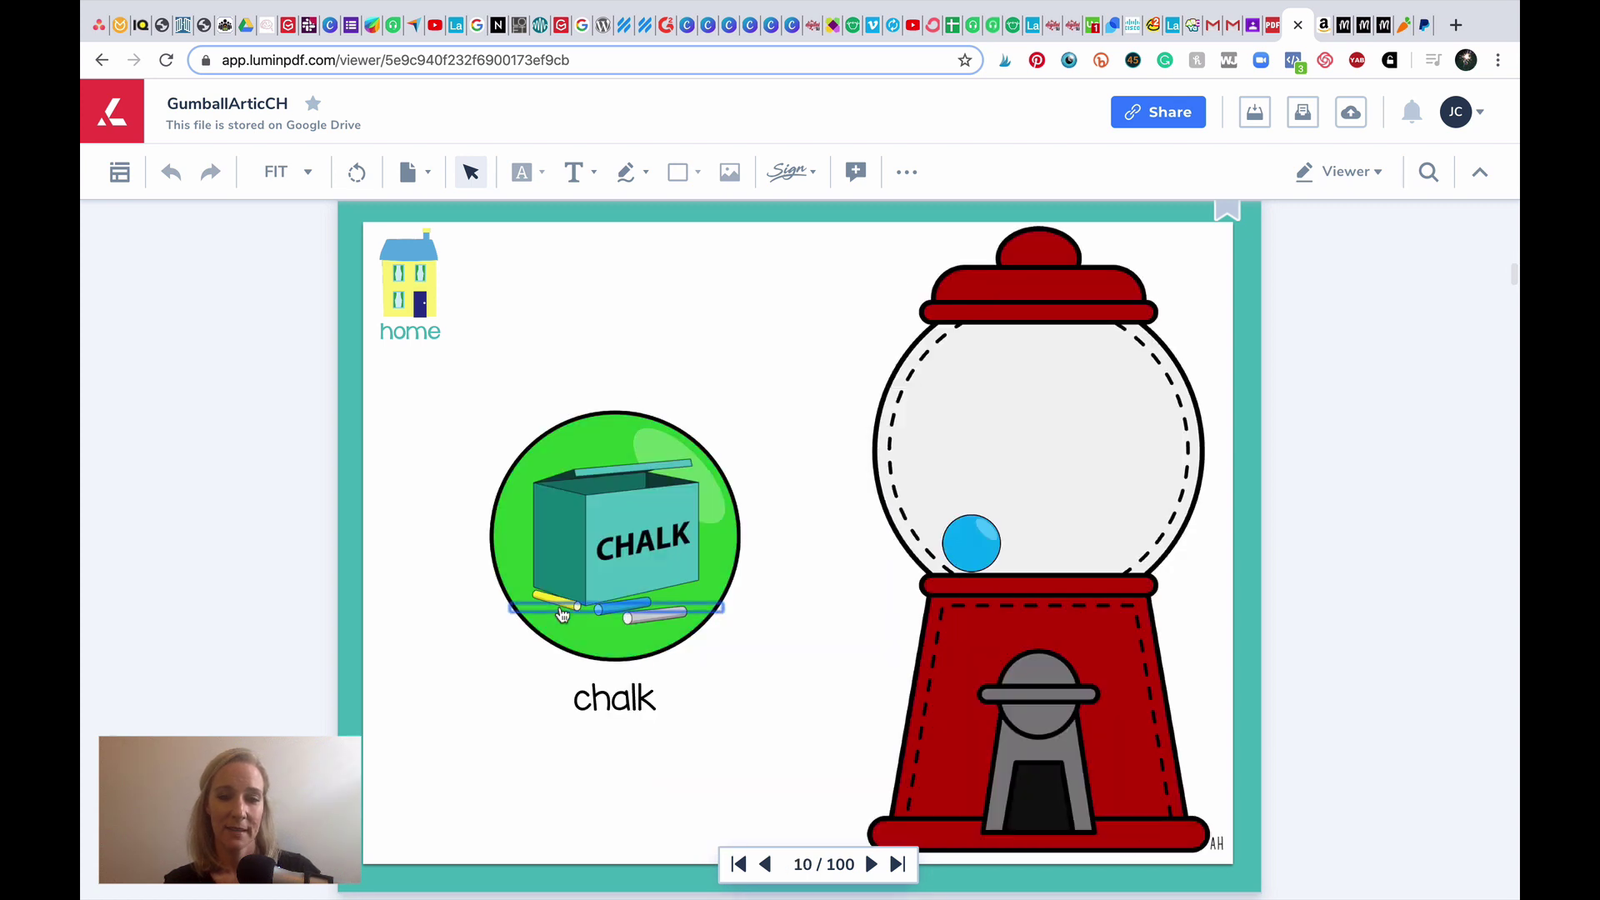
left_click(562, 614)
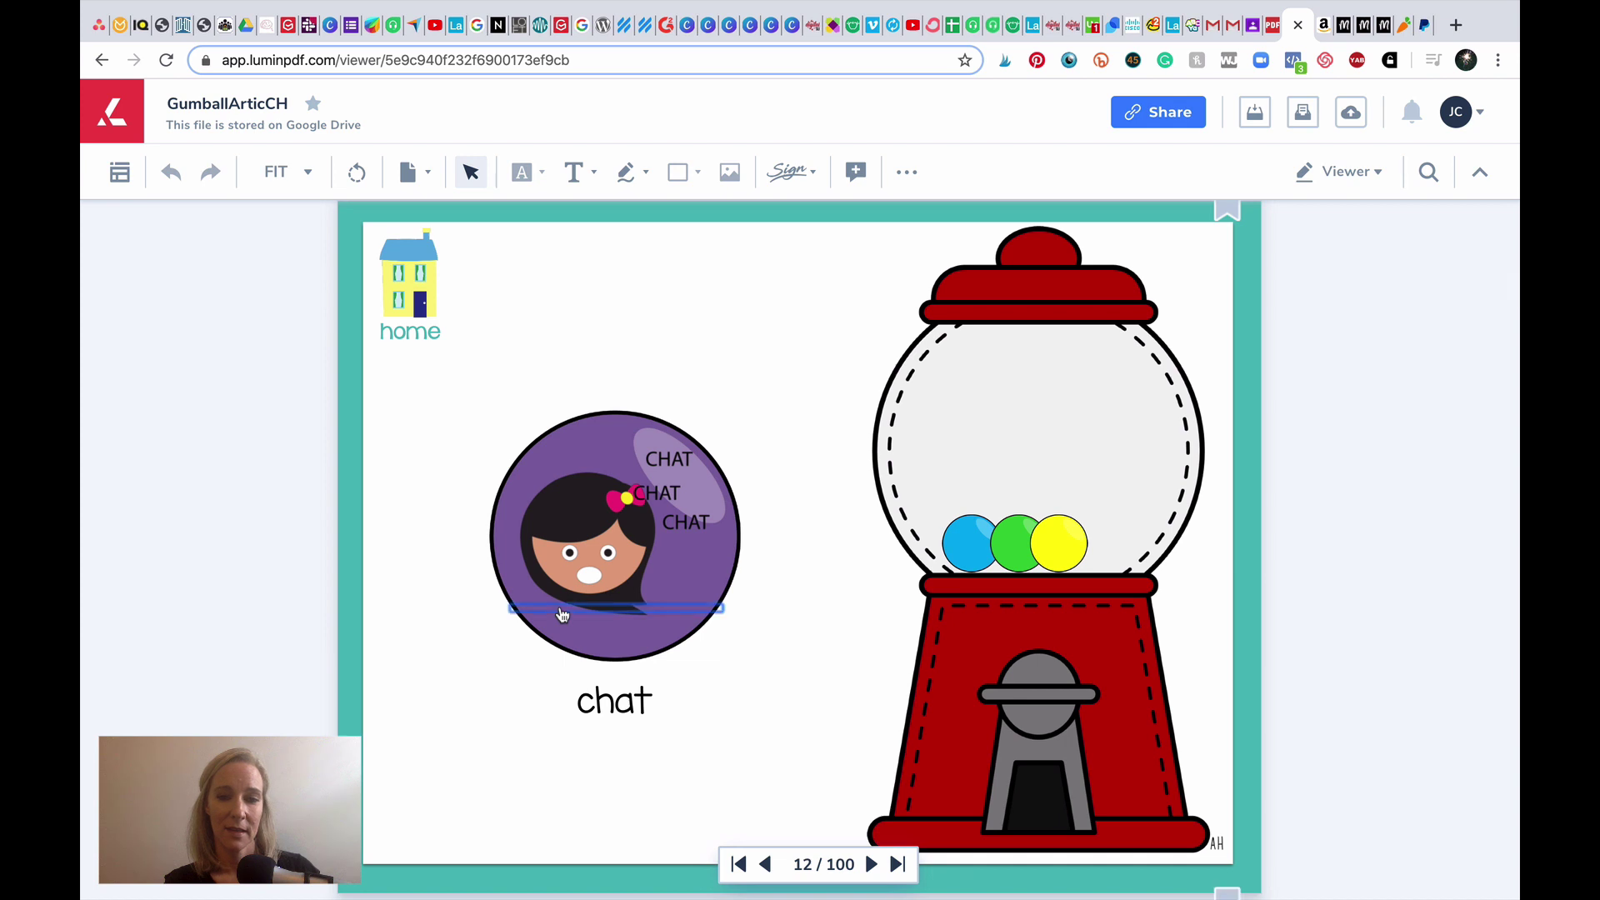
left_click(562, 614)
left_click(562, 614)
left_click(562, 614)
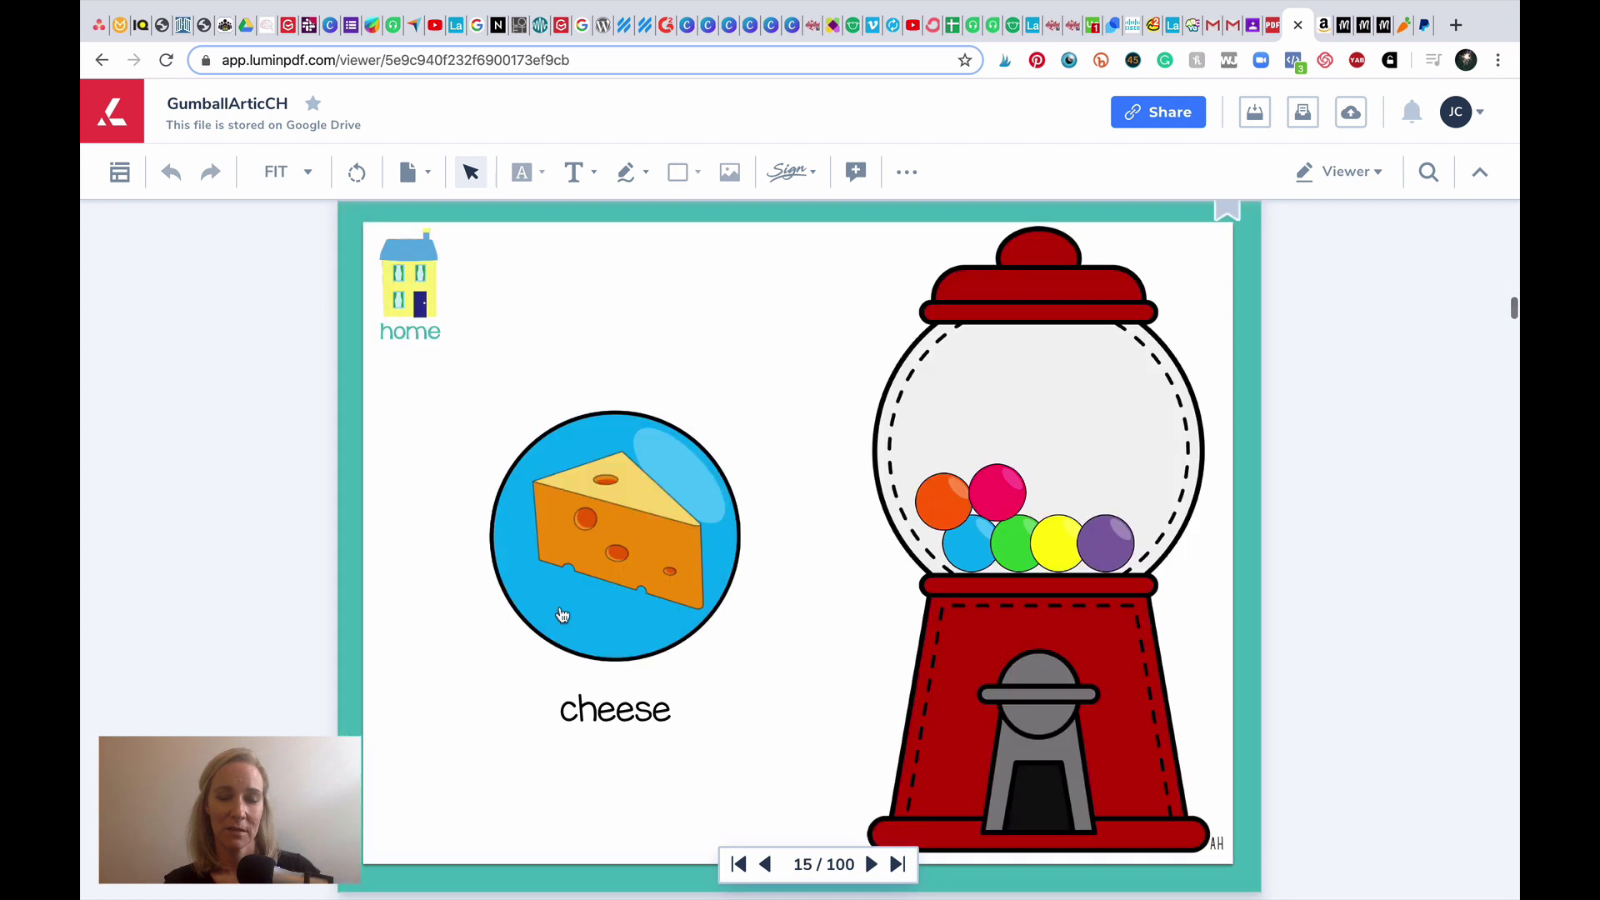
left_click(410, 279)
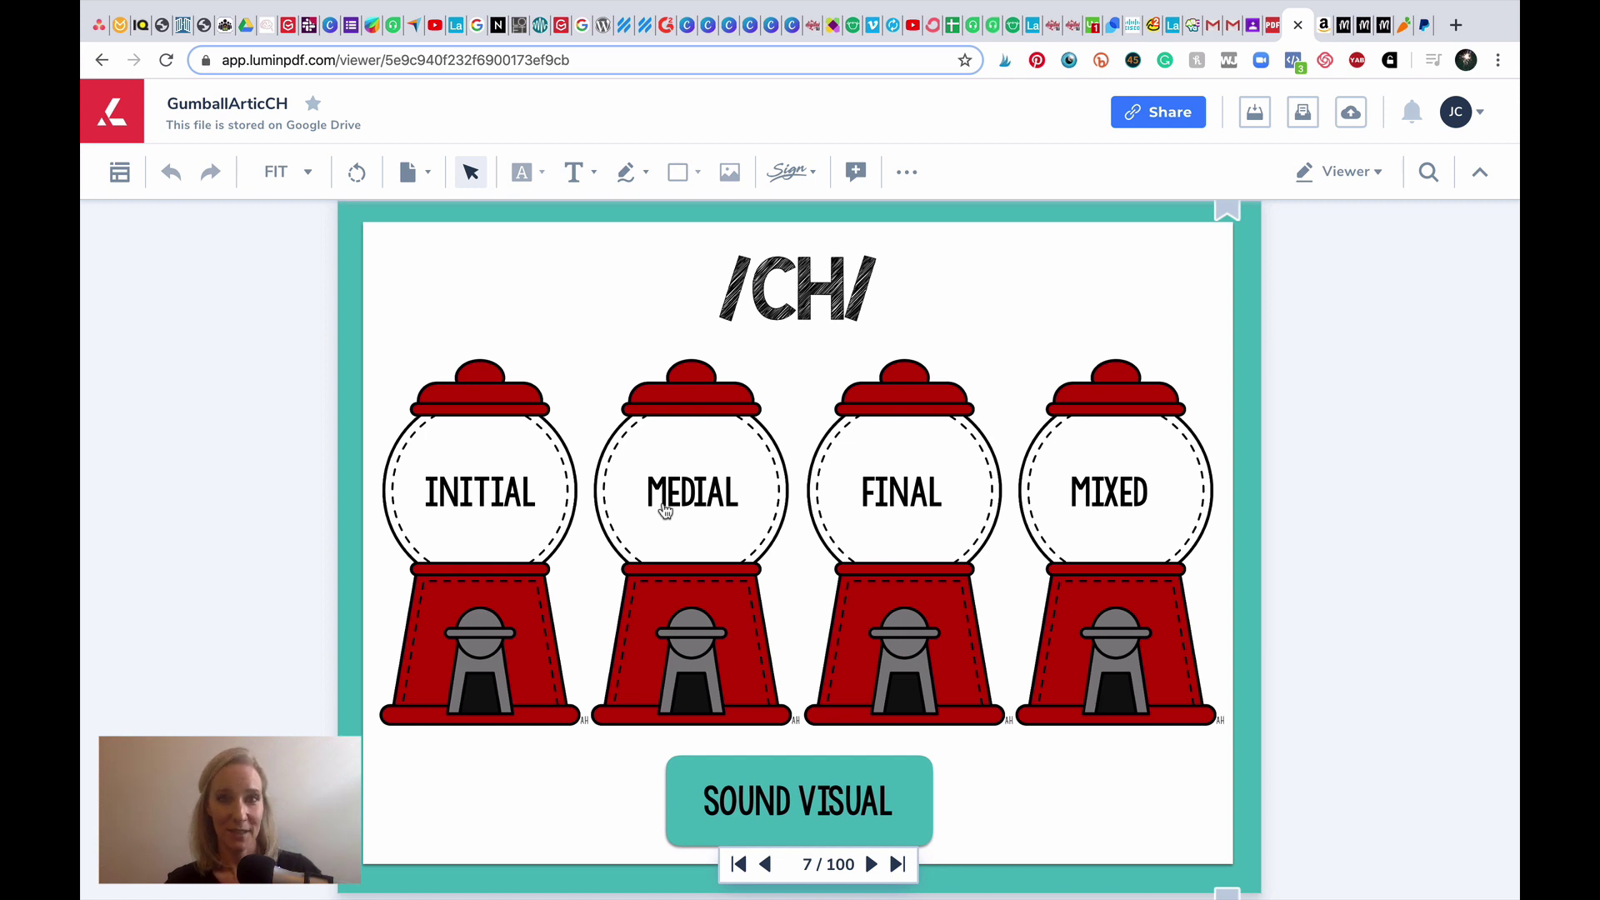
scroll(1388, 530, "down", 1)
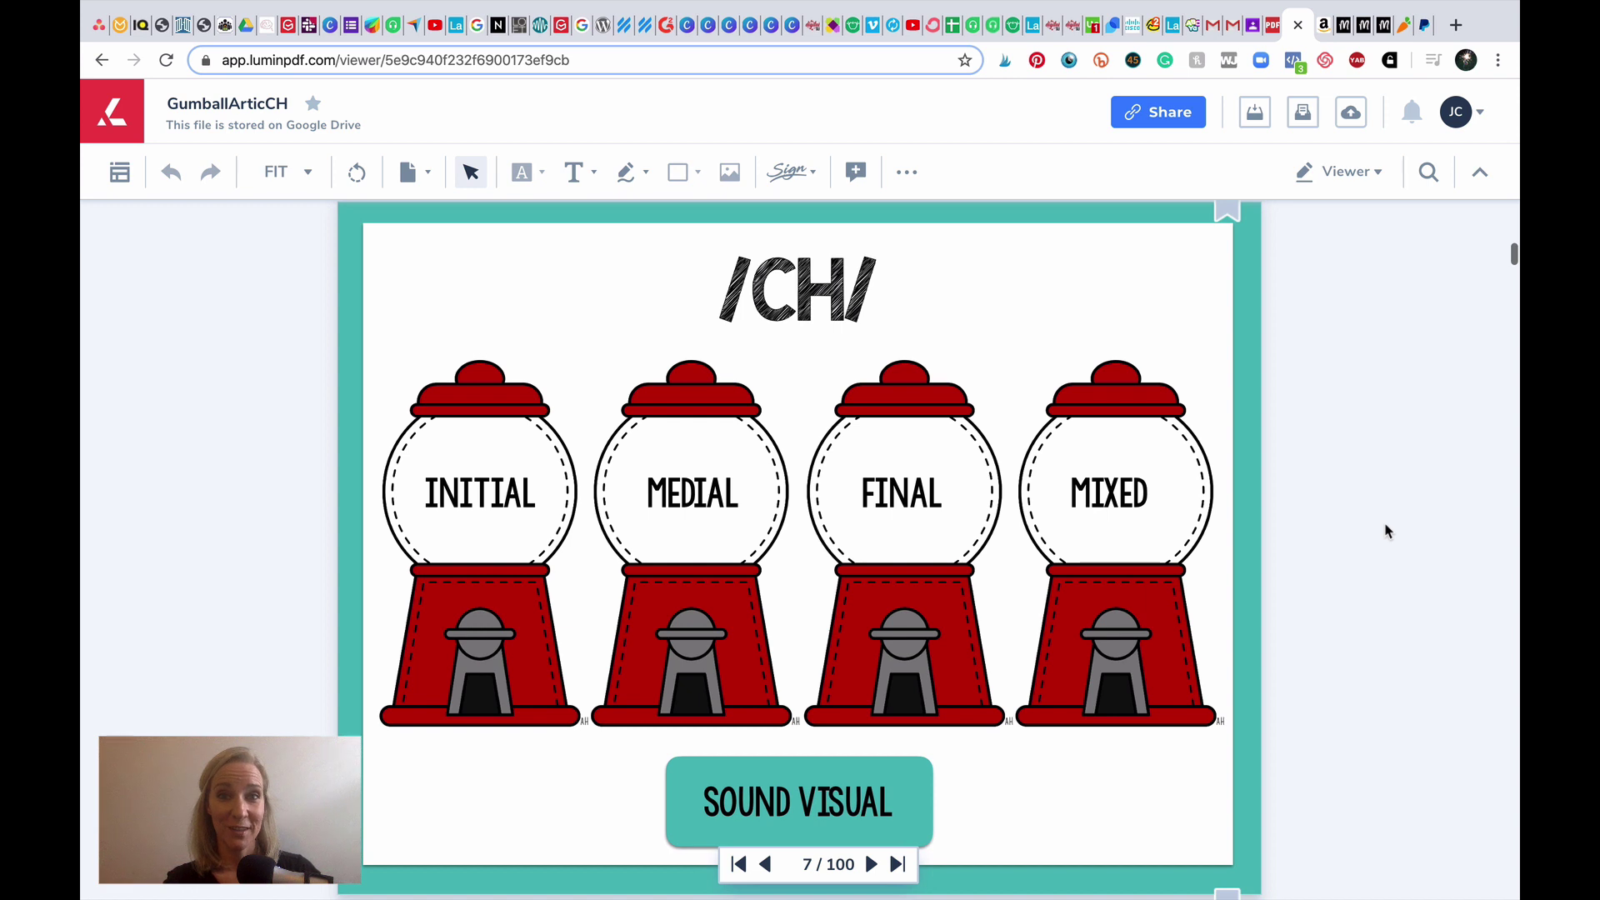